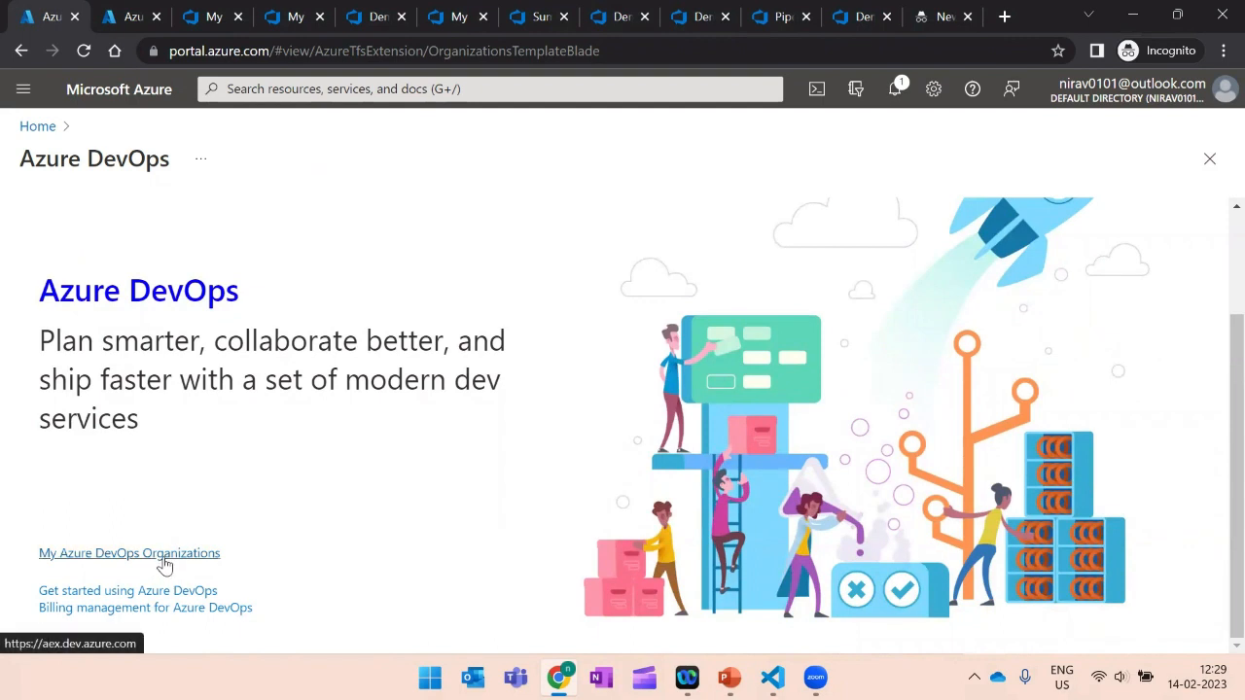
Go to the Azure DevOps organizations list, review the projects of the owned organizations and open DevOpsDemoProject.
left_click(163, 553)
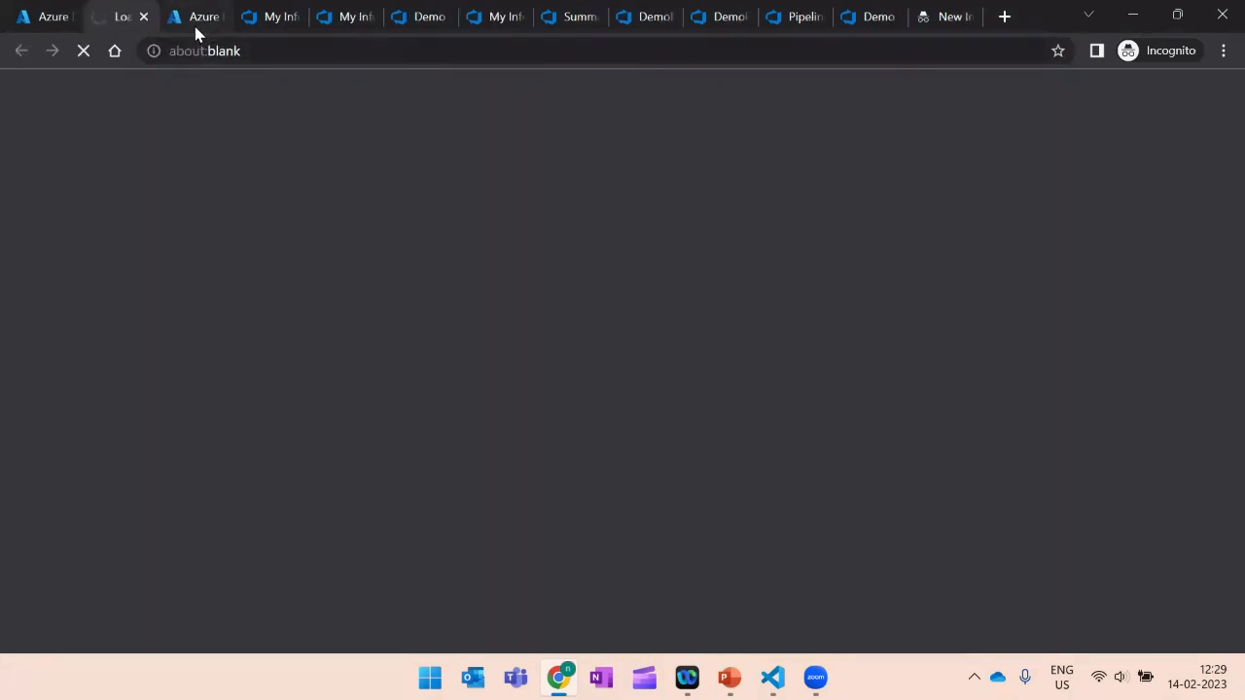
left_click(279, 18)
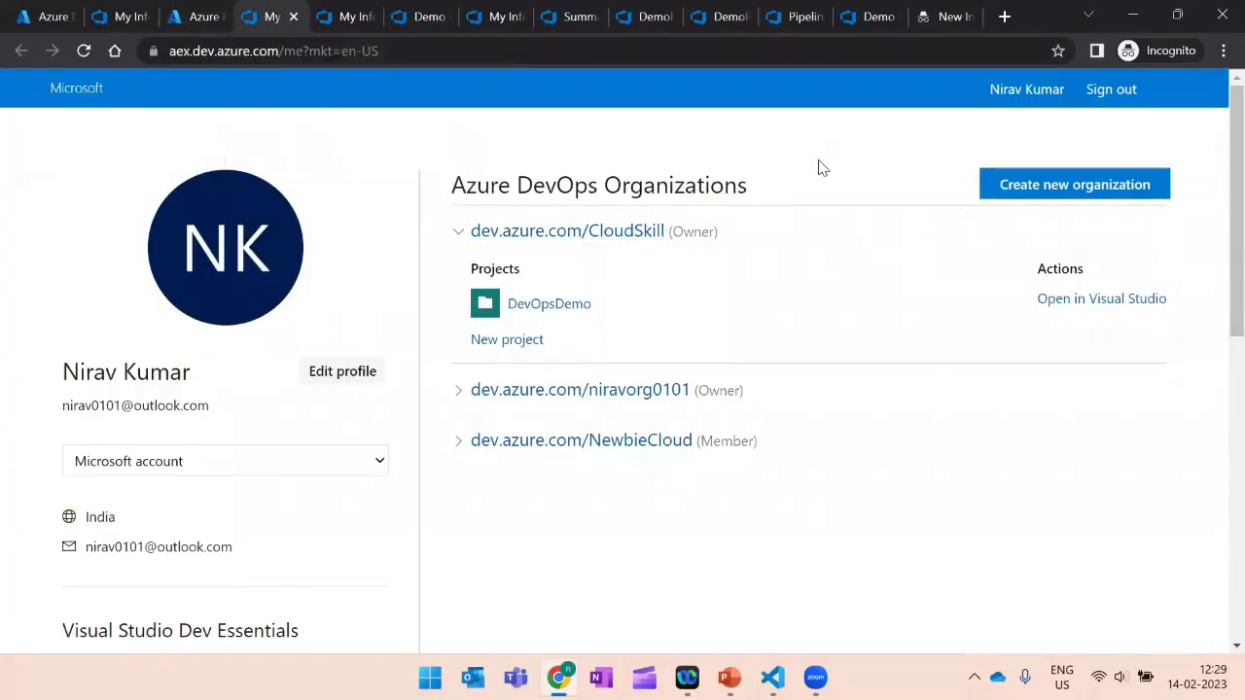
left_click(458, 234)
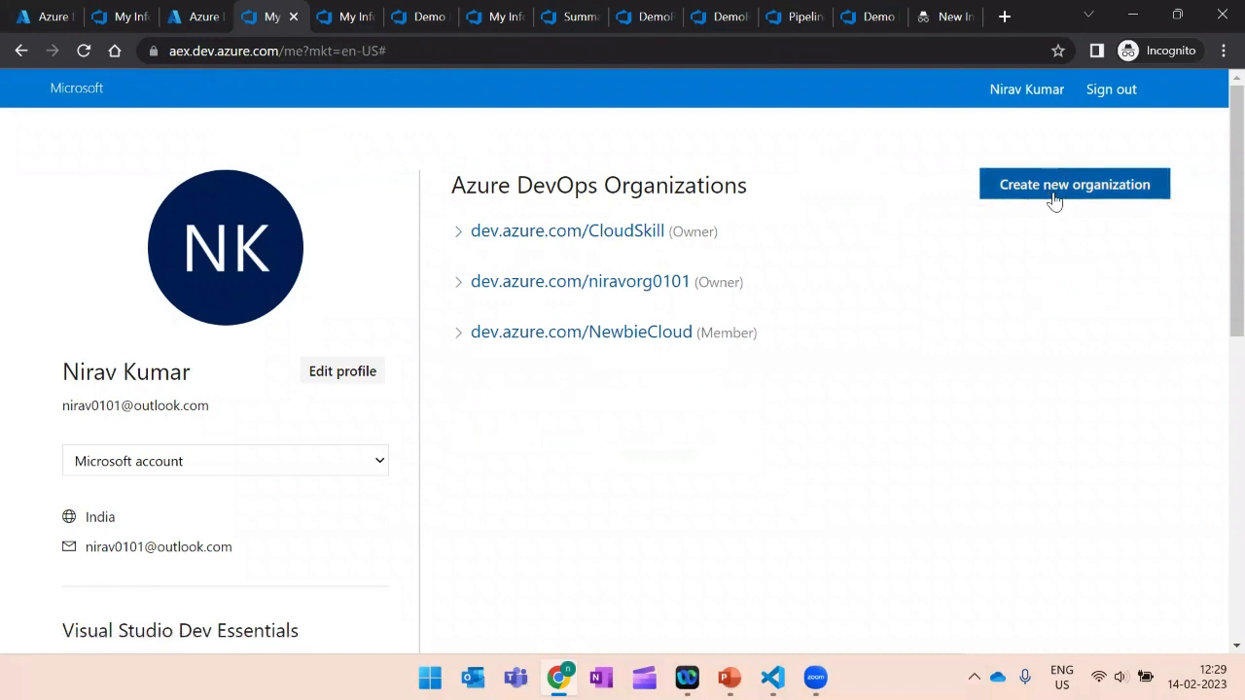
left_click(458, 284)
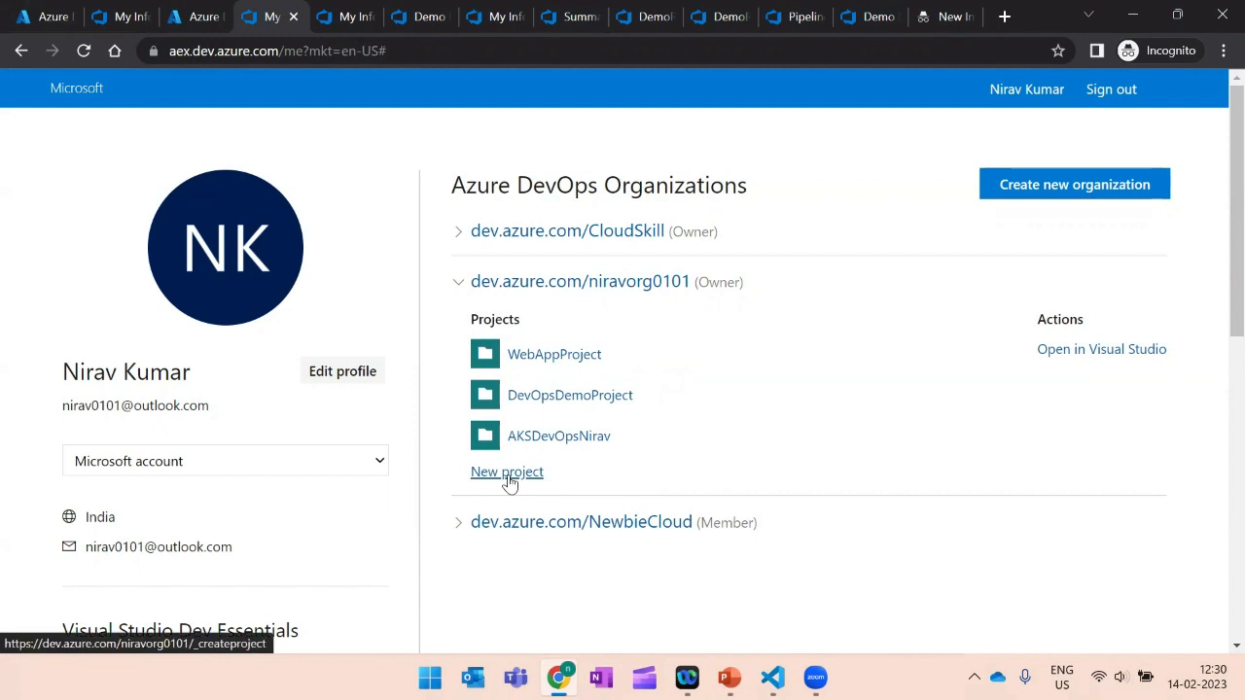
left_click(459, 234)
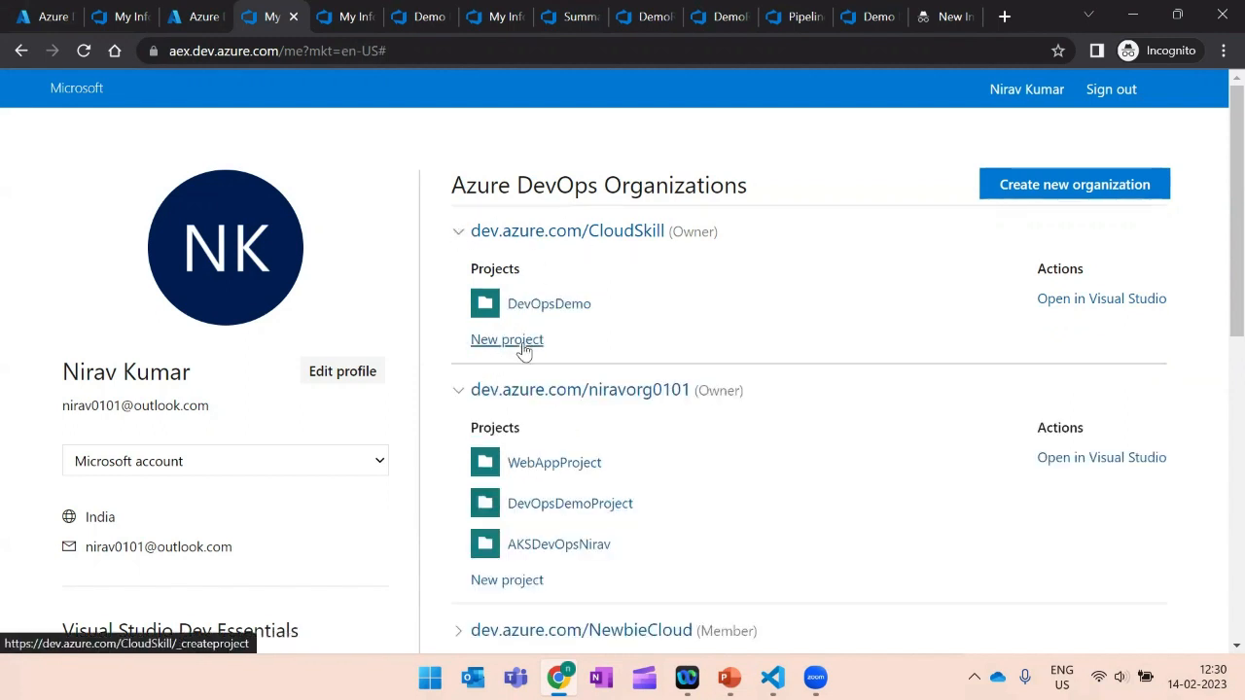
left_click(458, 232)
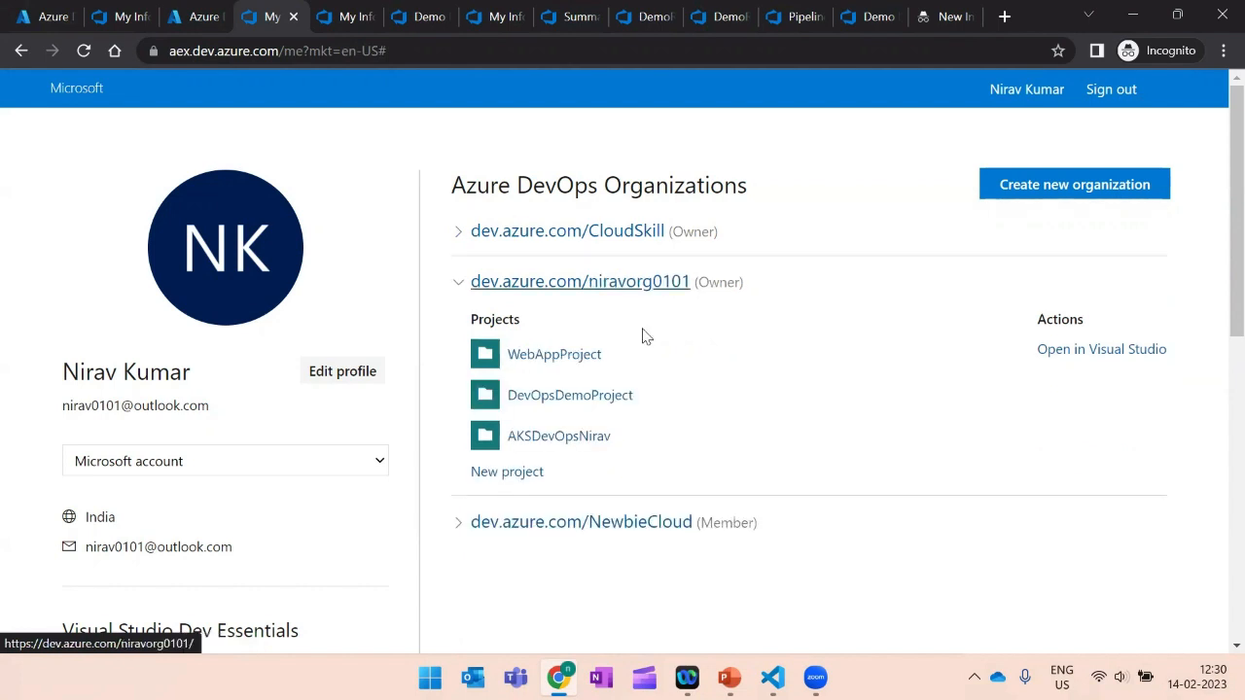
left_click(561, 395)
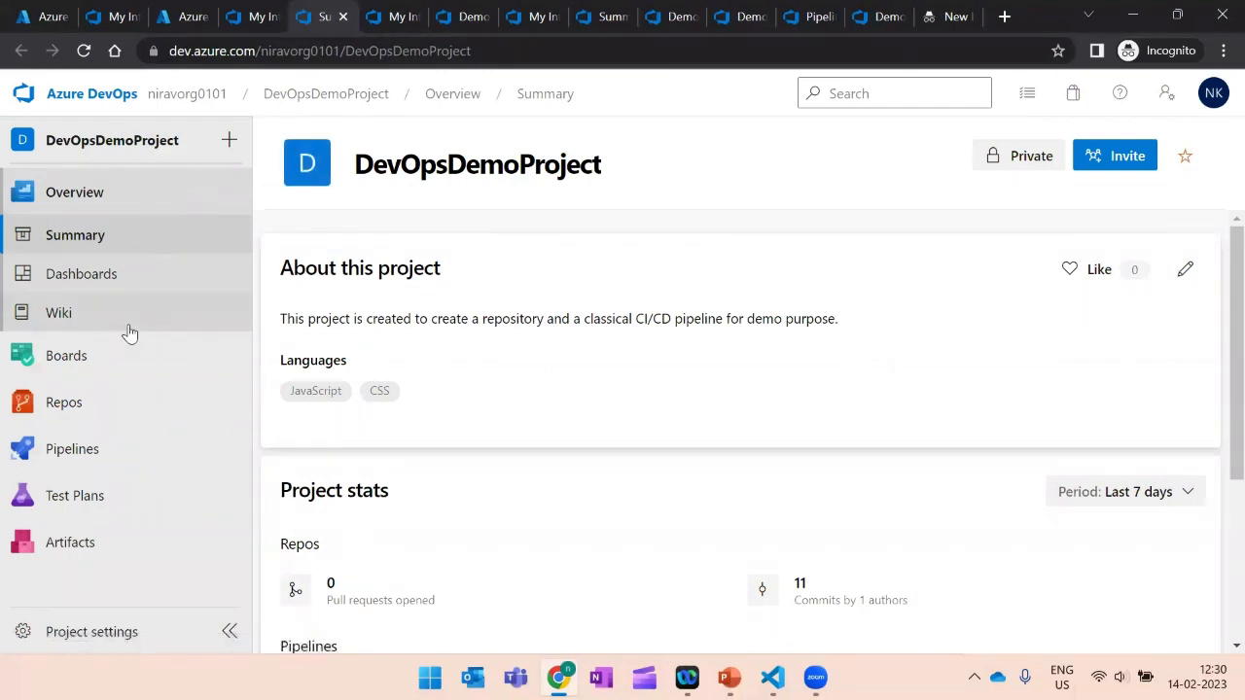
Open the files page of the project's Repos service and look through the list of available repositories.
mouse_move(162, 348)
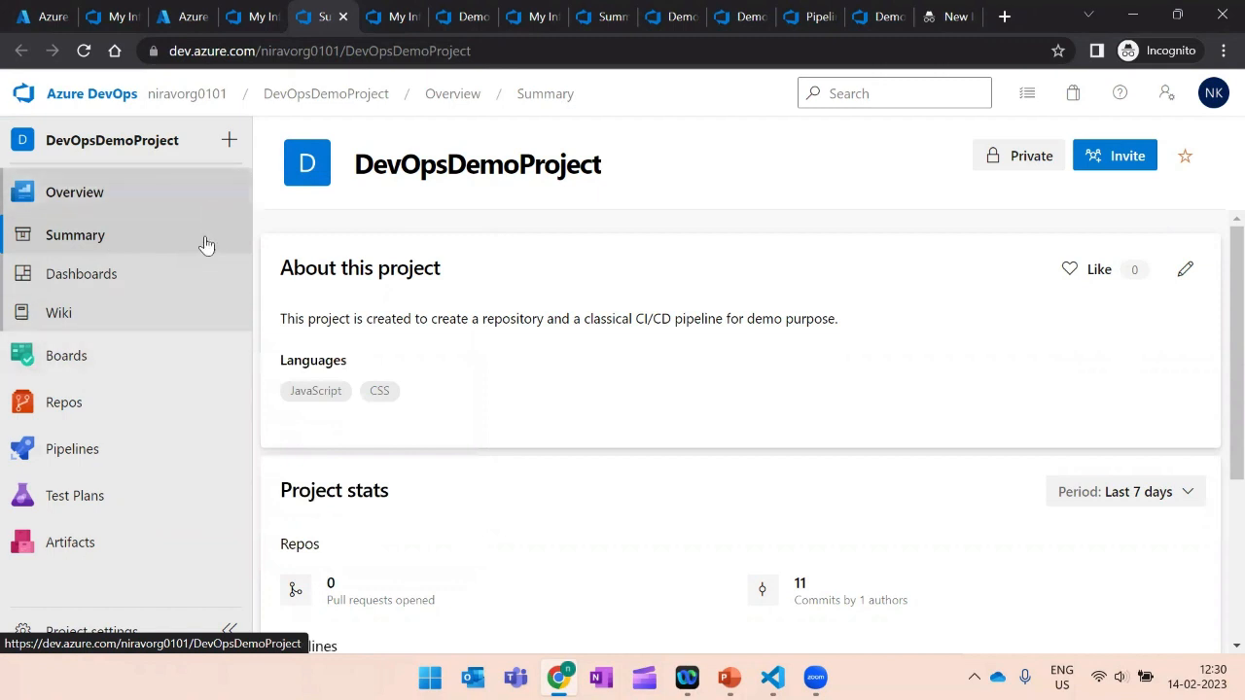
mouse_move(87, 373)
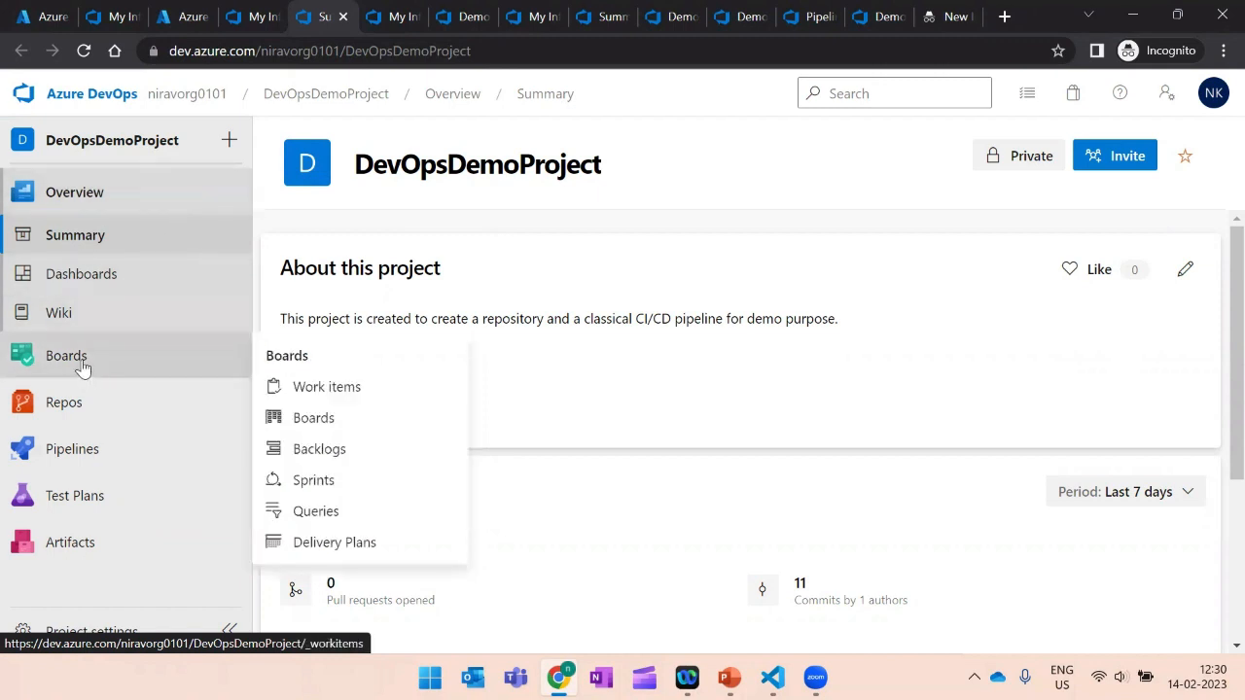
mouse_move(96, 447)
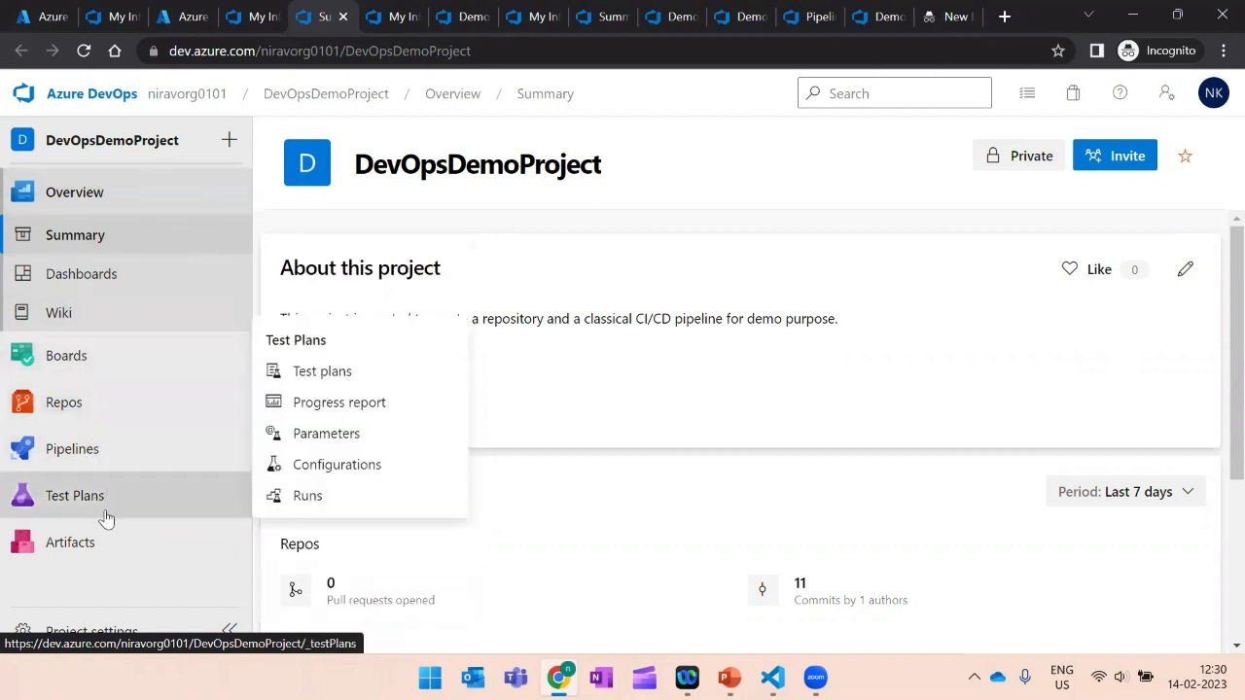
mouse_move(166, 375)
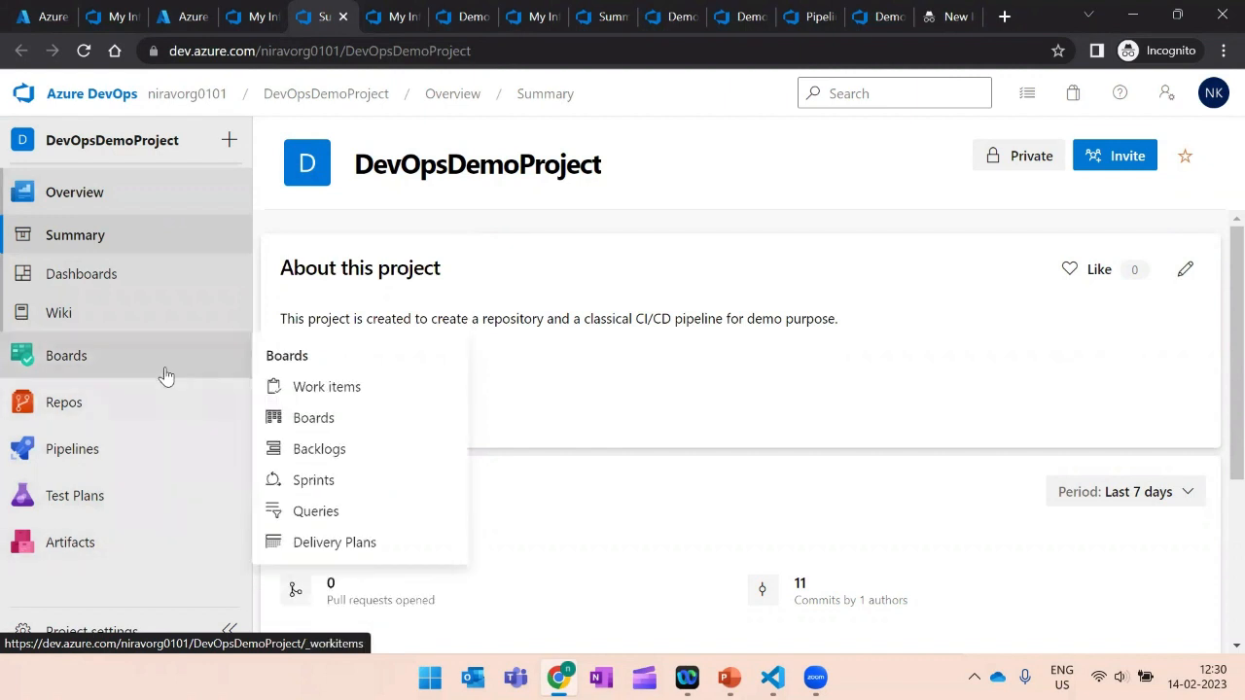
mouse_move(62, 412)
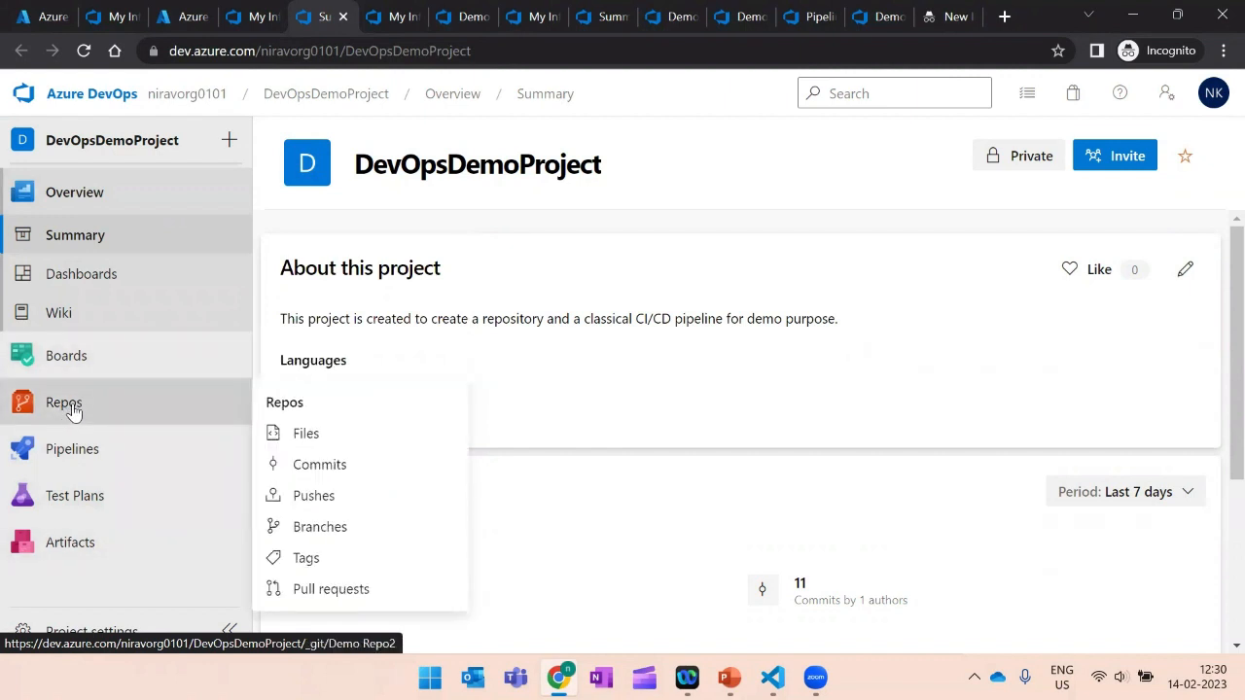
left_click(73, 410)
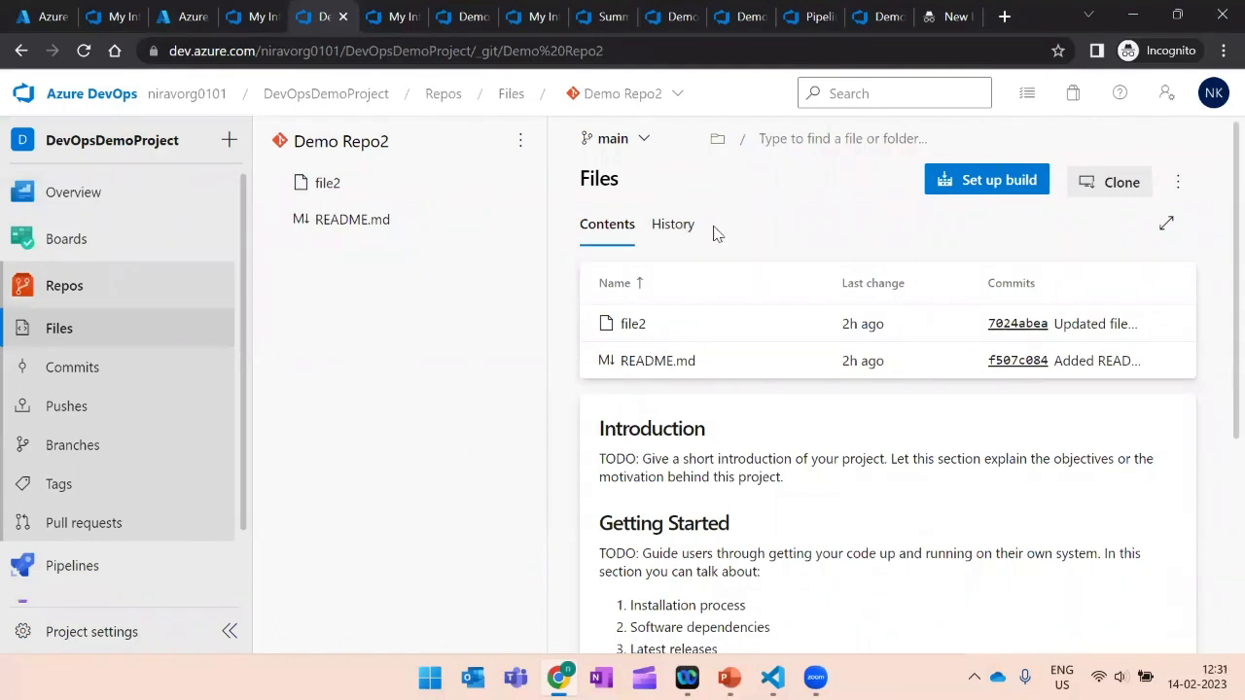
left_click(678, 95)
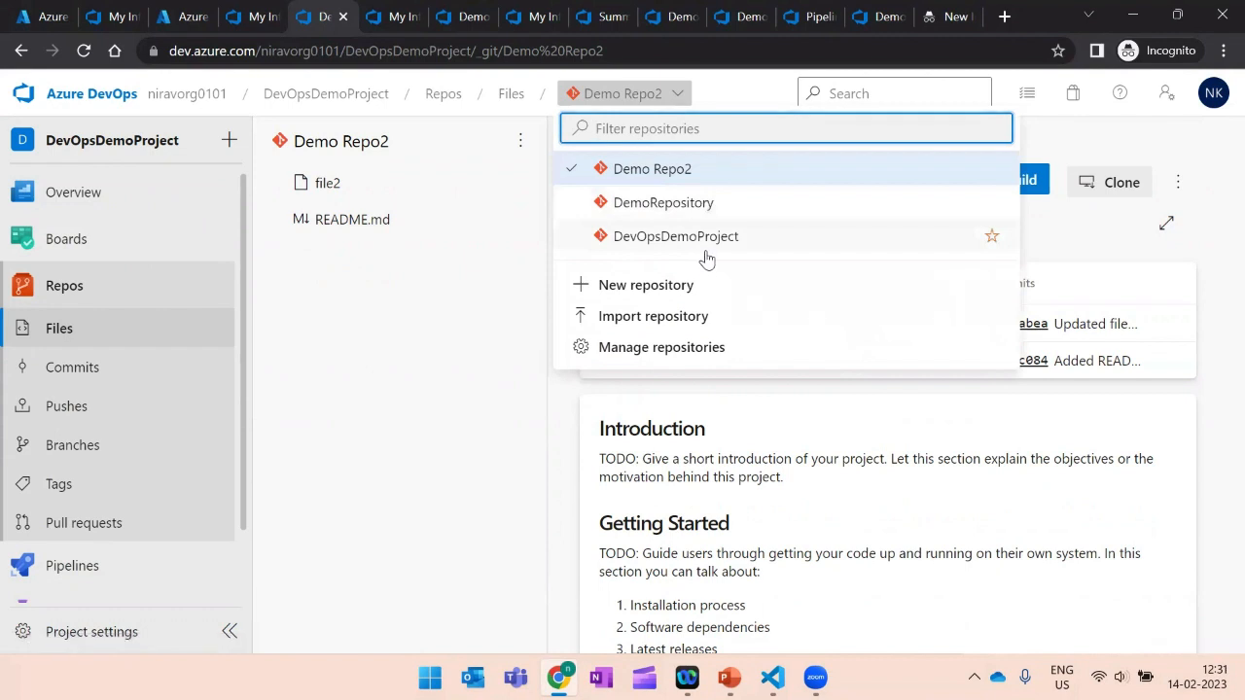
left_click(311, 276)
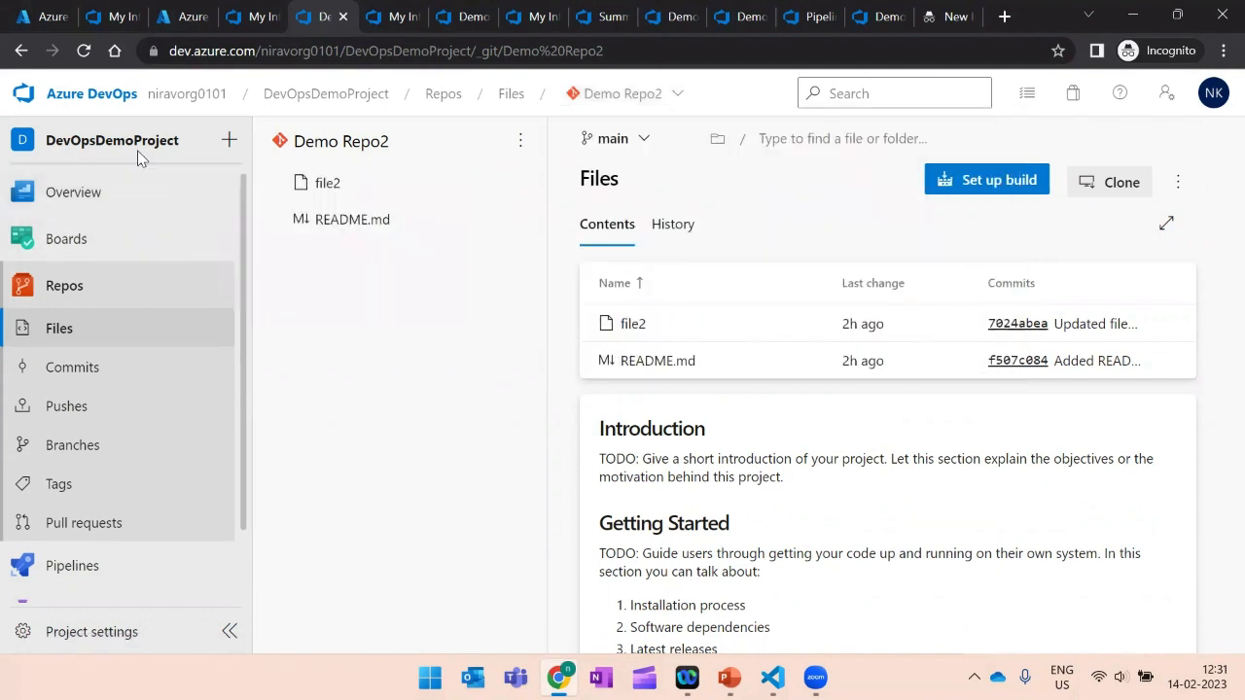
Create a new Git repository named "Demo REpository 3" with a README in DevOpsDemoProject.
left_click(678, 96)
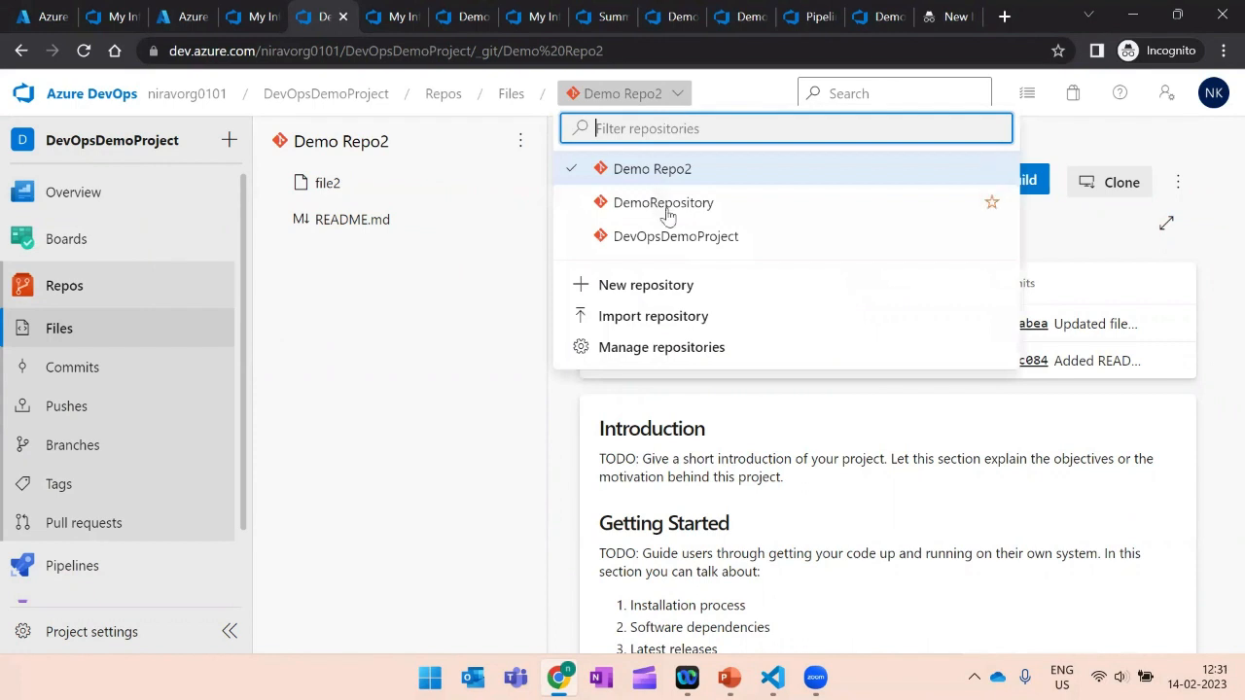
left_click(660, 288)
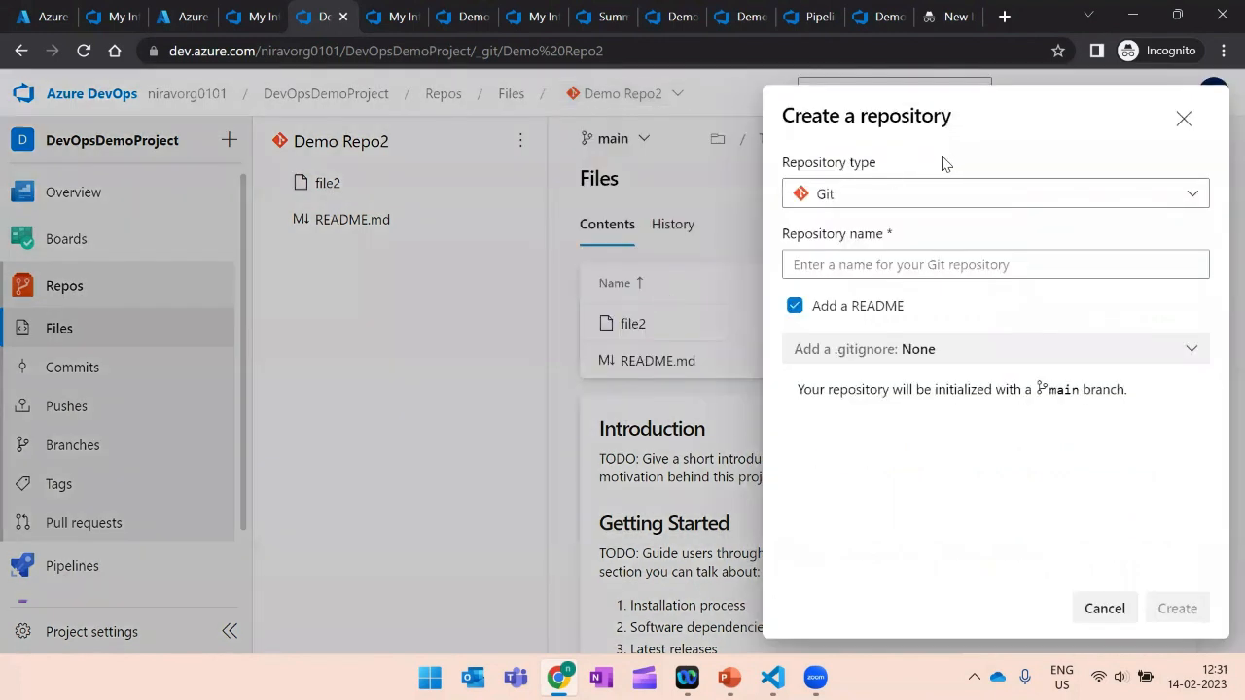
left_click(836, 269)
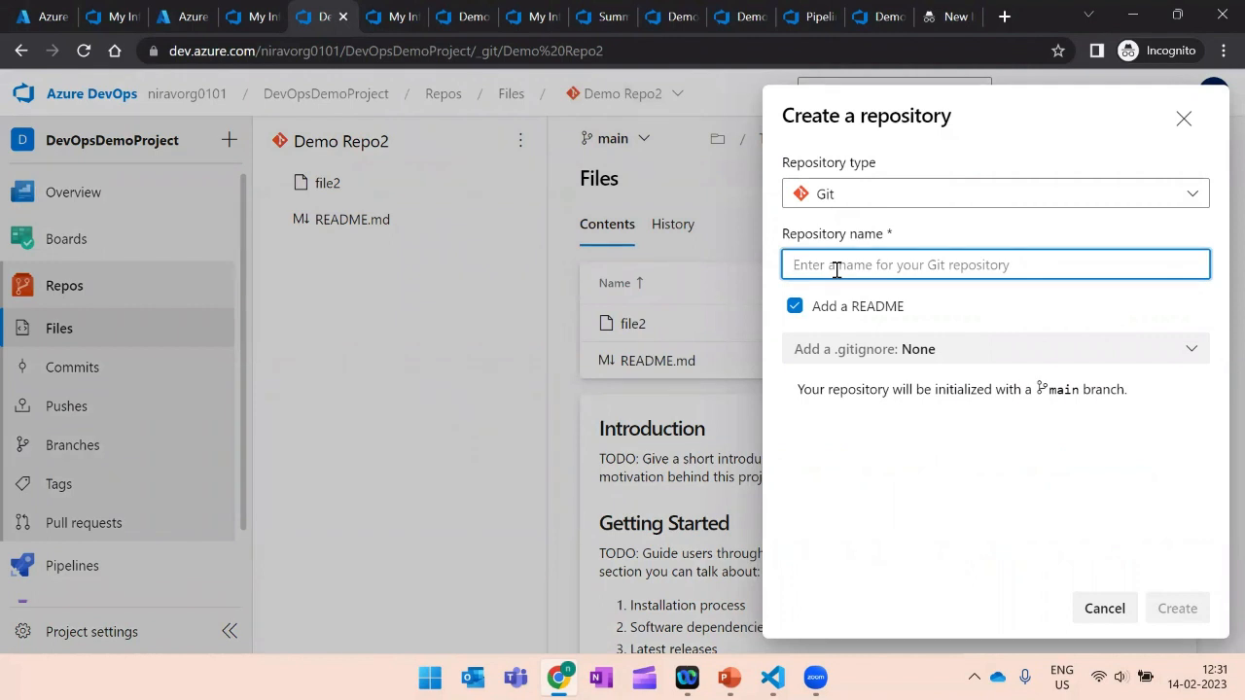
type("De")
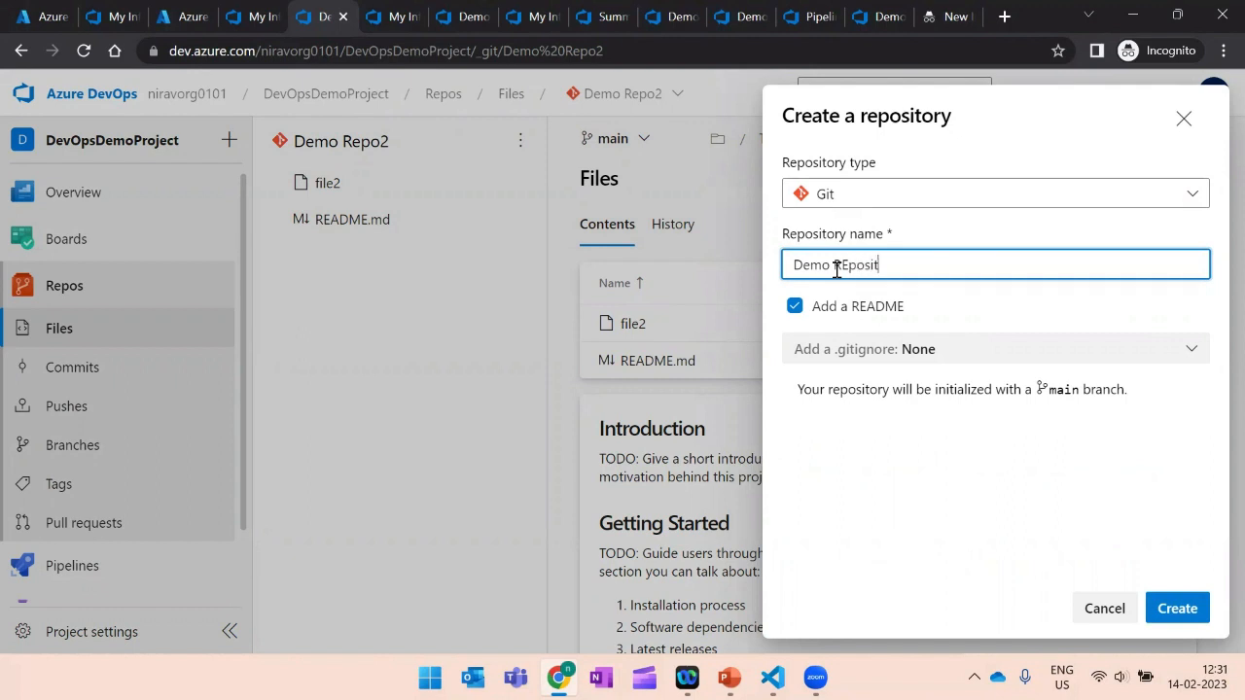
type("mo Repository 3")
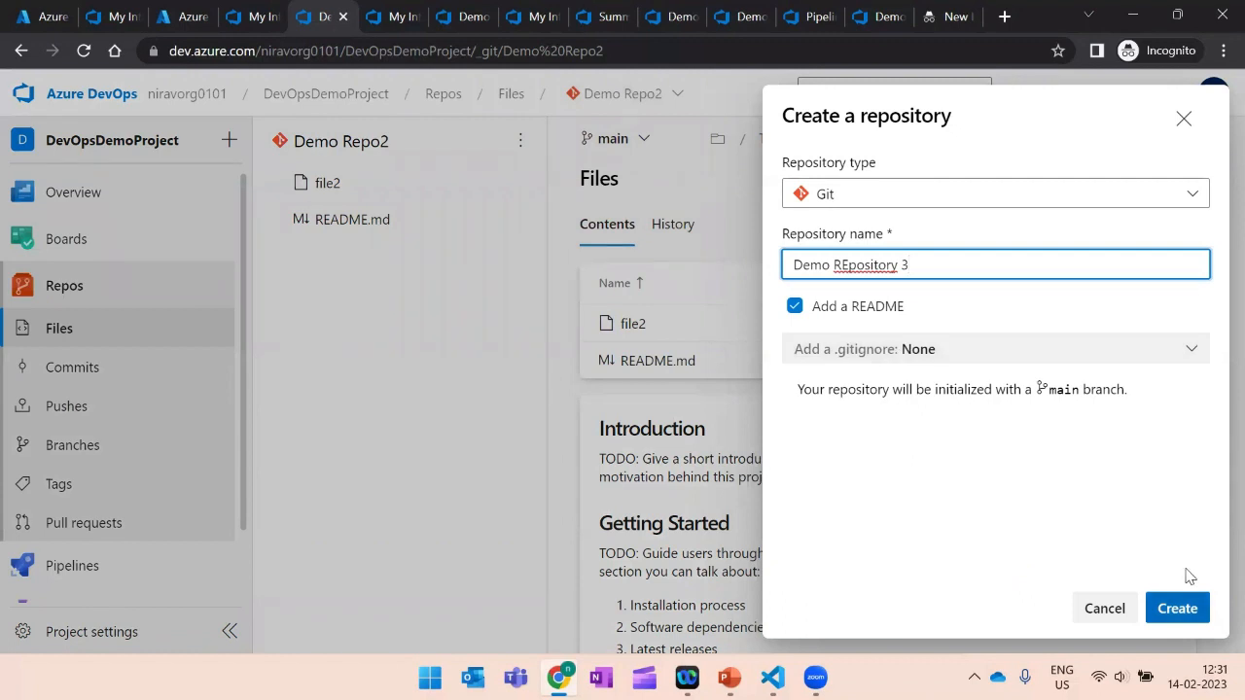
left_click(1176, 607)
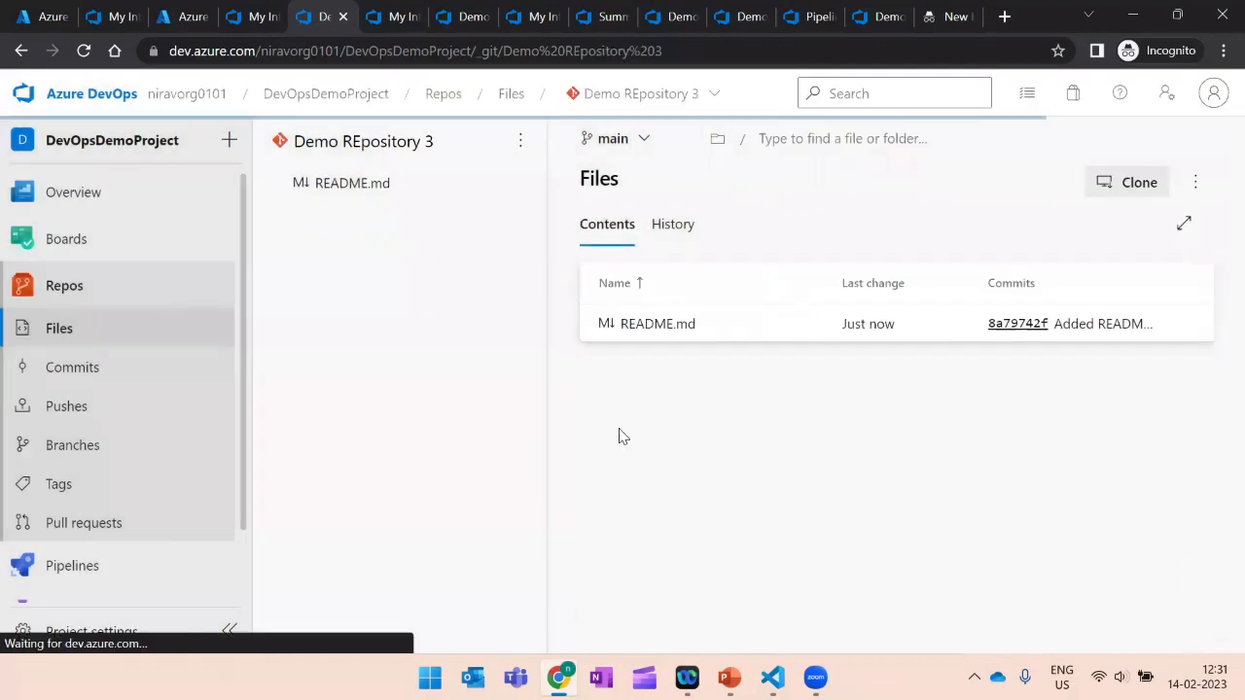
Switch to the Demo Repo2 repository and create a new file named file3 in its root.
left_click(713, 94)
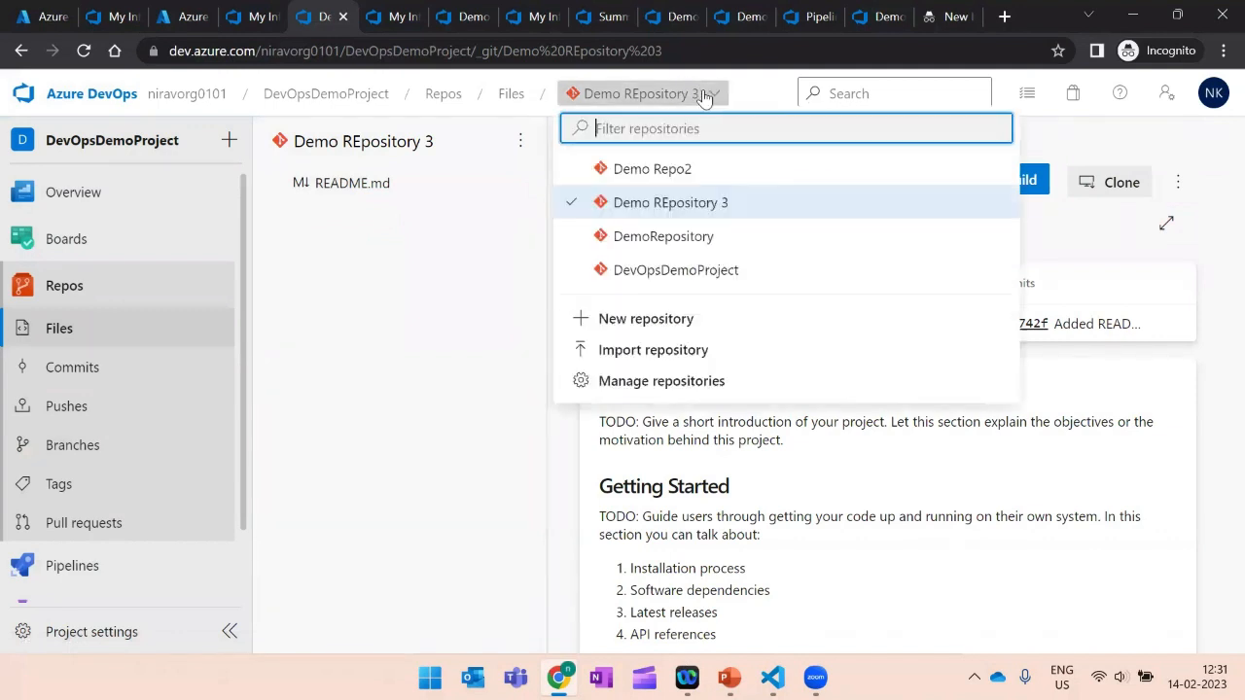
left_click(674, 170)
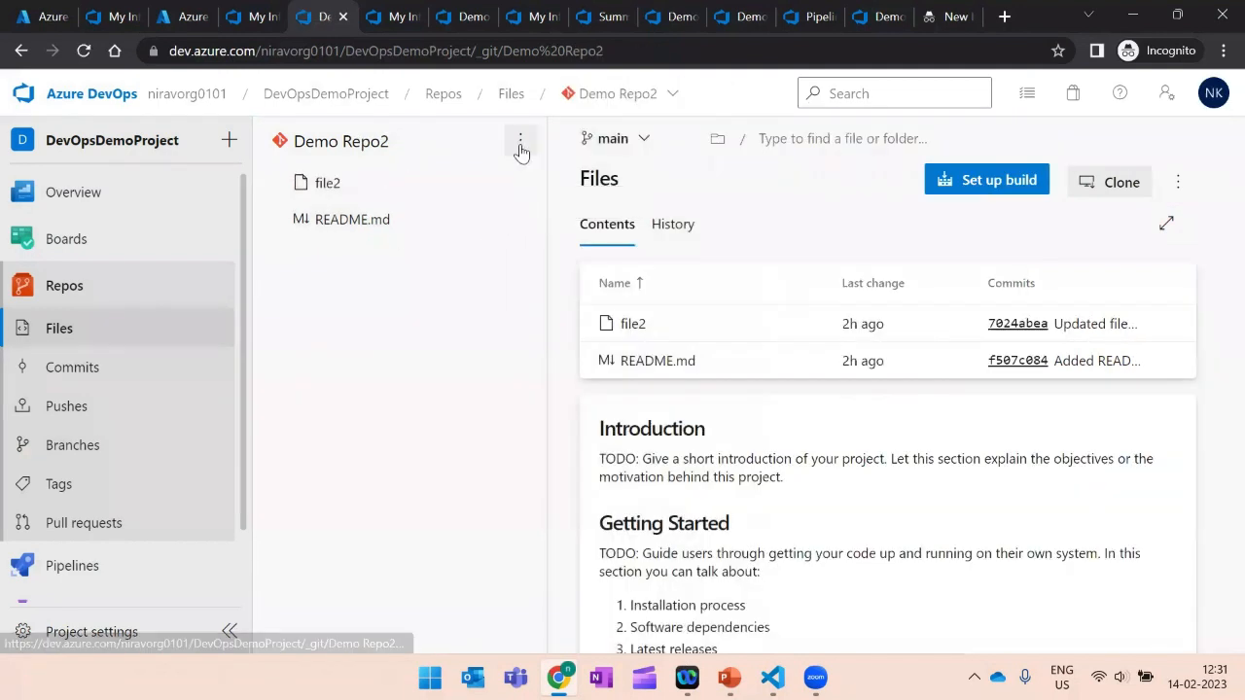
left_click(520, 145)
mouse_move(401, 257)
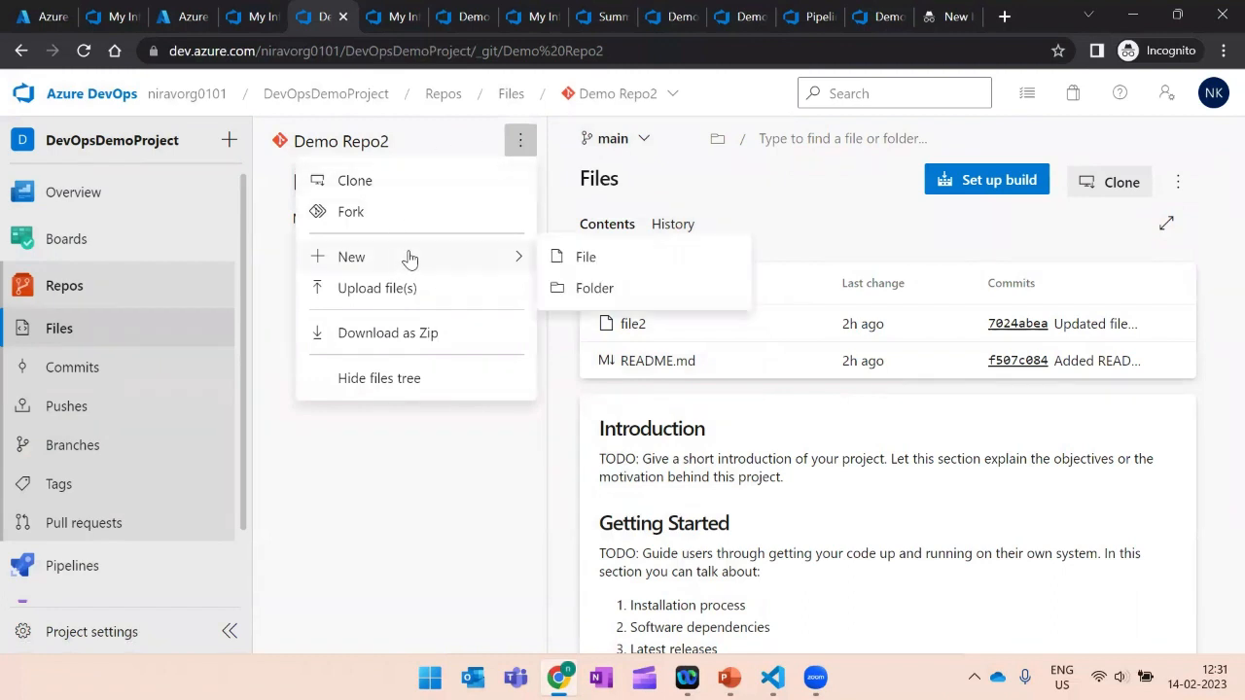
left_click(588, 258)
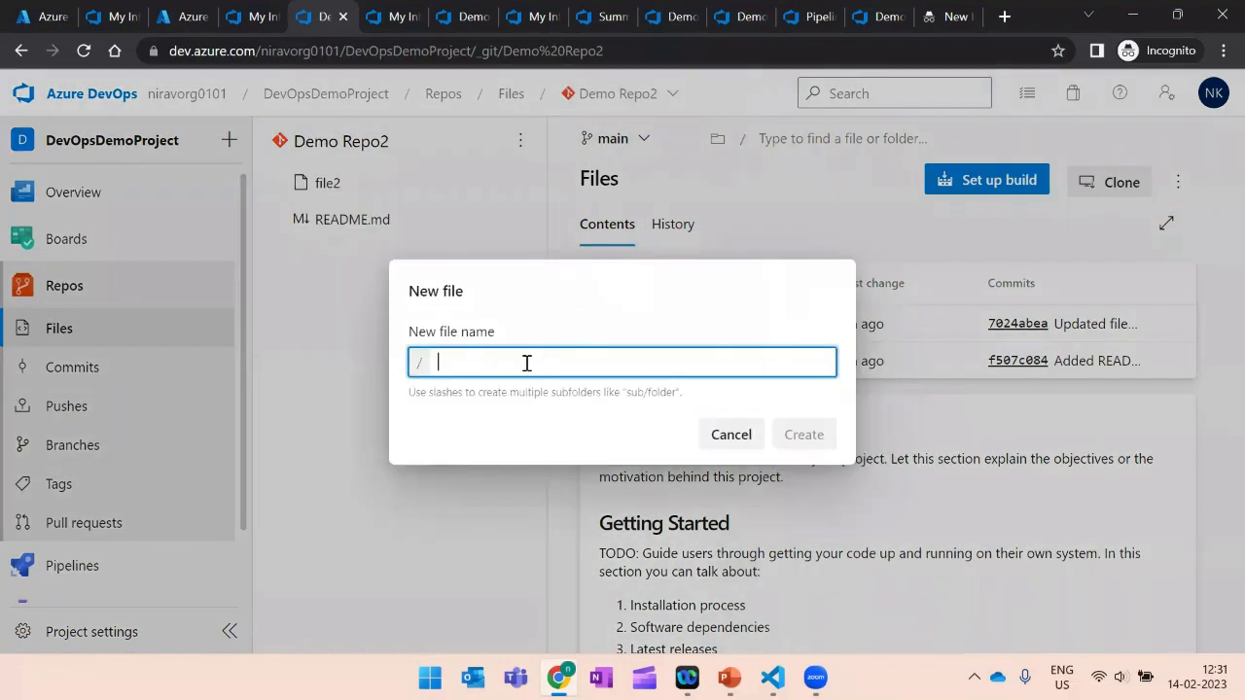
type("file")
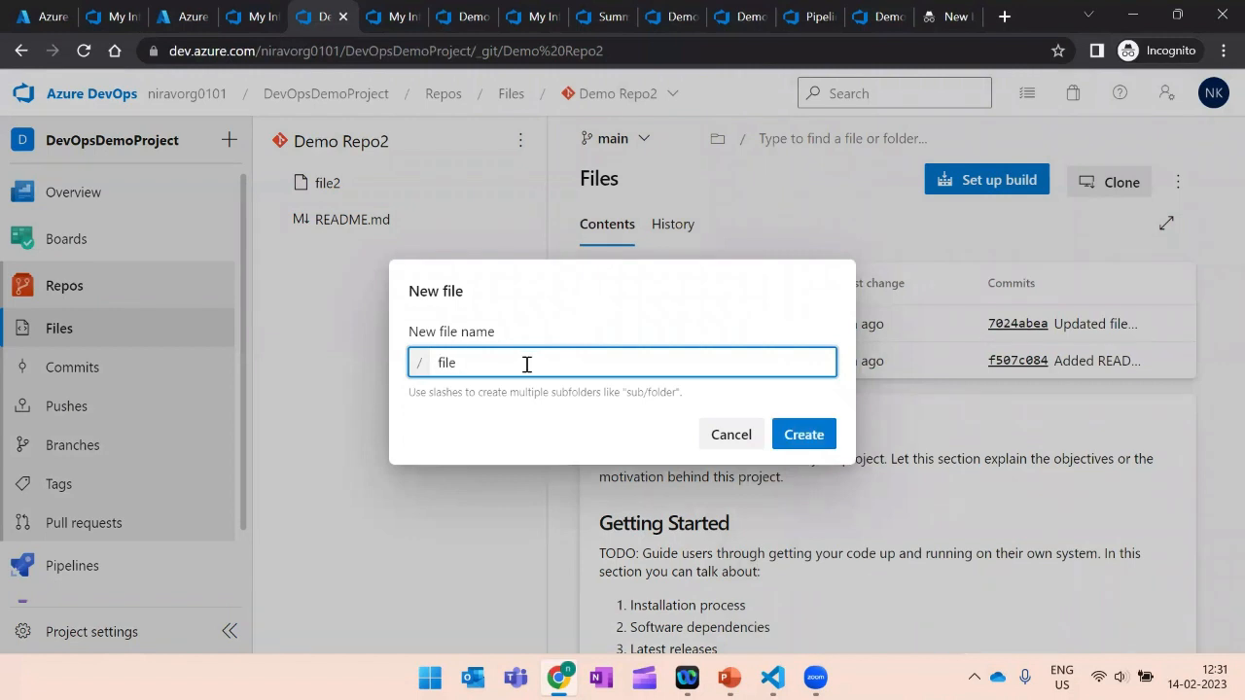
type("3")
left_click(804, 436)
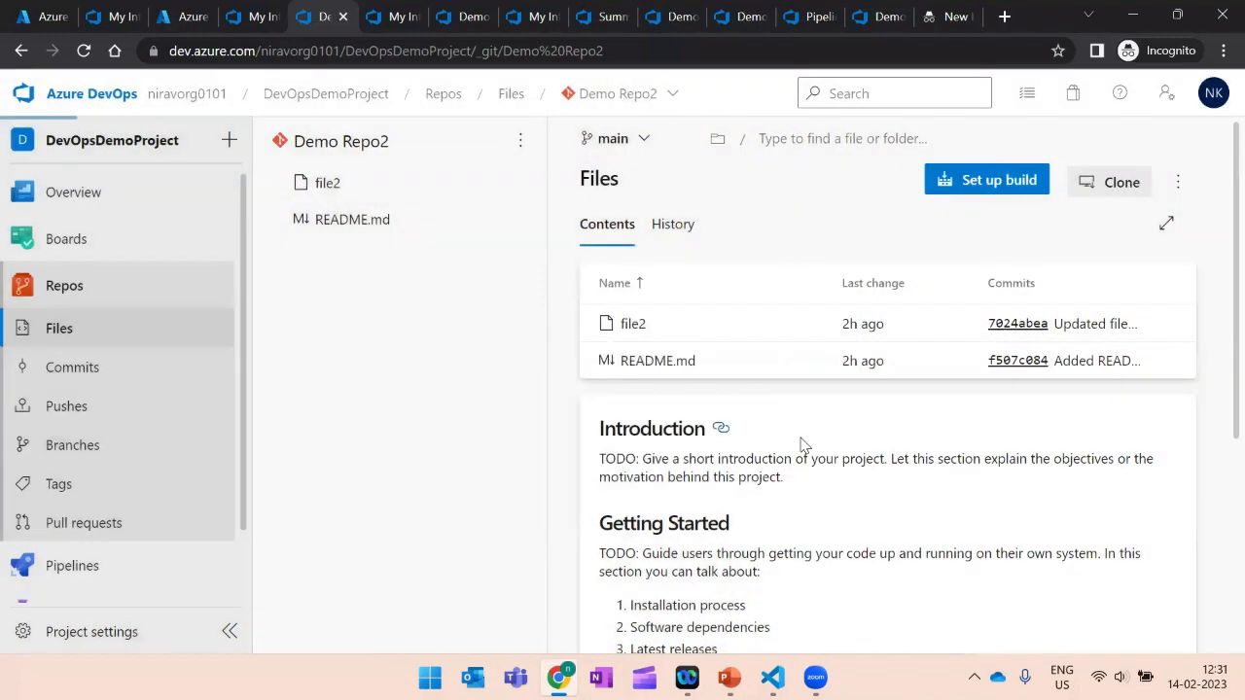
Enter "This is a new file" as file3's content and commit it to main with the comment "Added file3".
type("This is a new file")
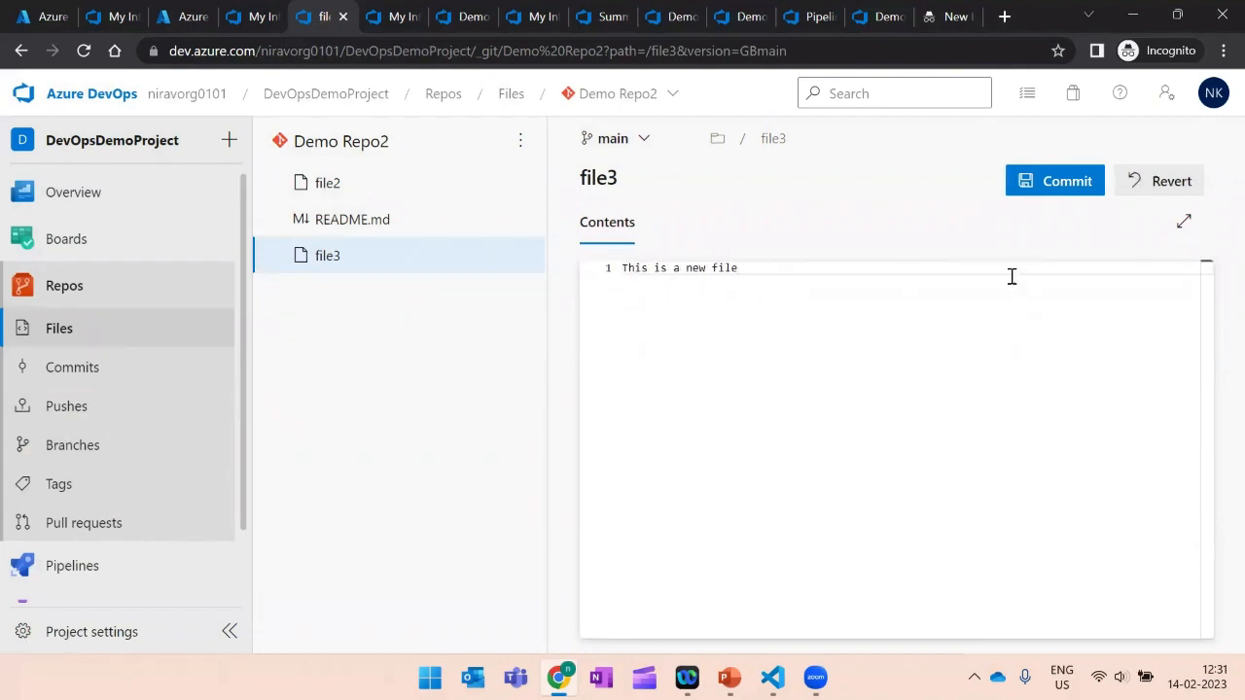
left_click(1051, 185)
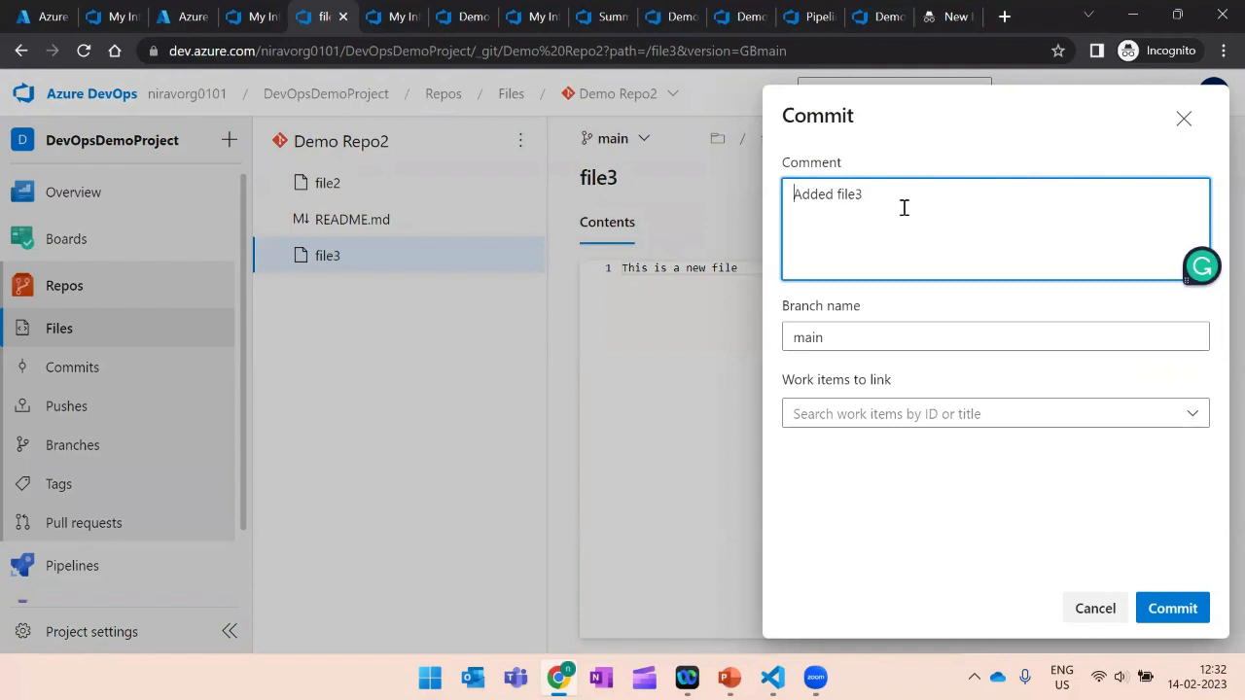
left_click(1171, 608)
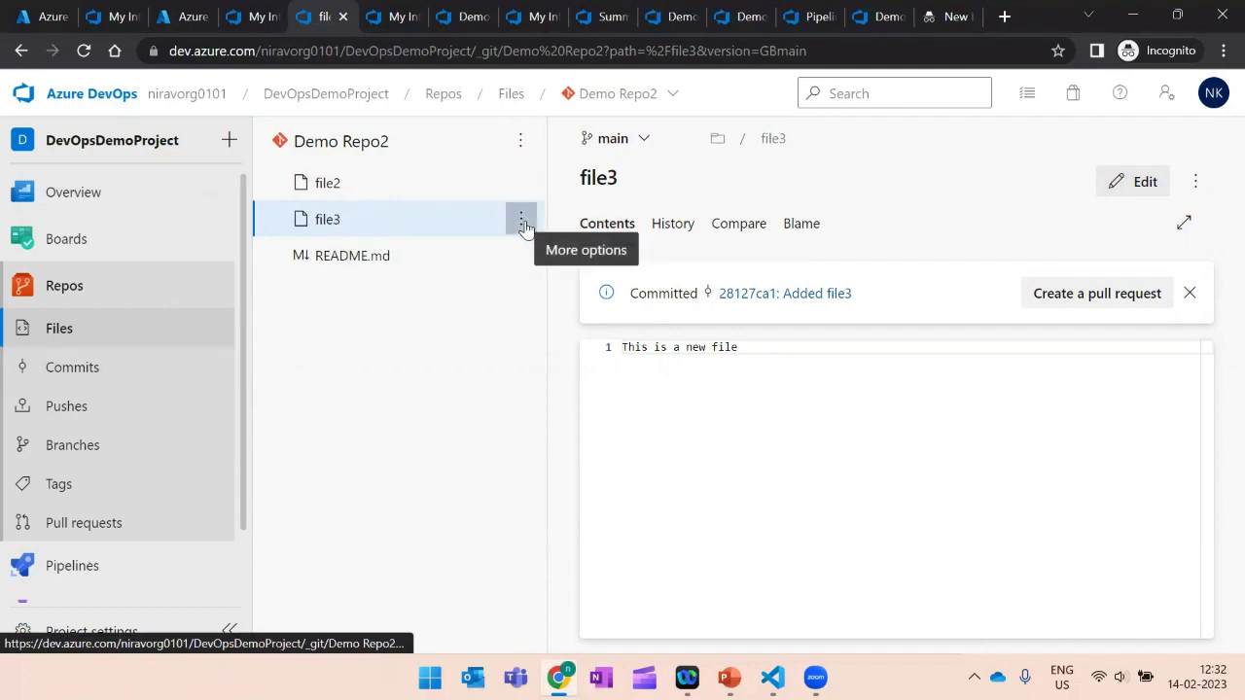
Delete file3 from Demo Repo2 and commit the deletion to main with the comment "Deleted file3".
left_click(521, 220)
left_click(389, 322)
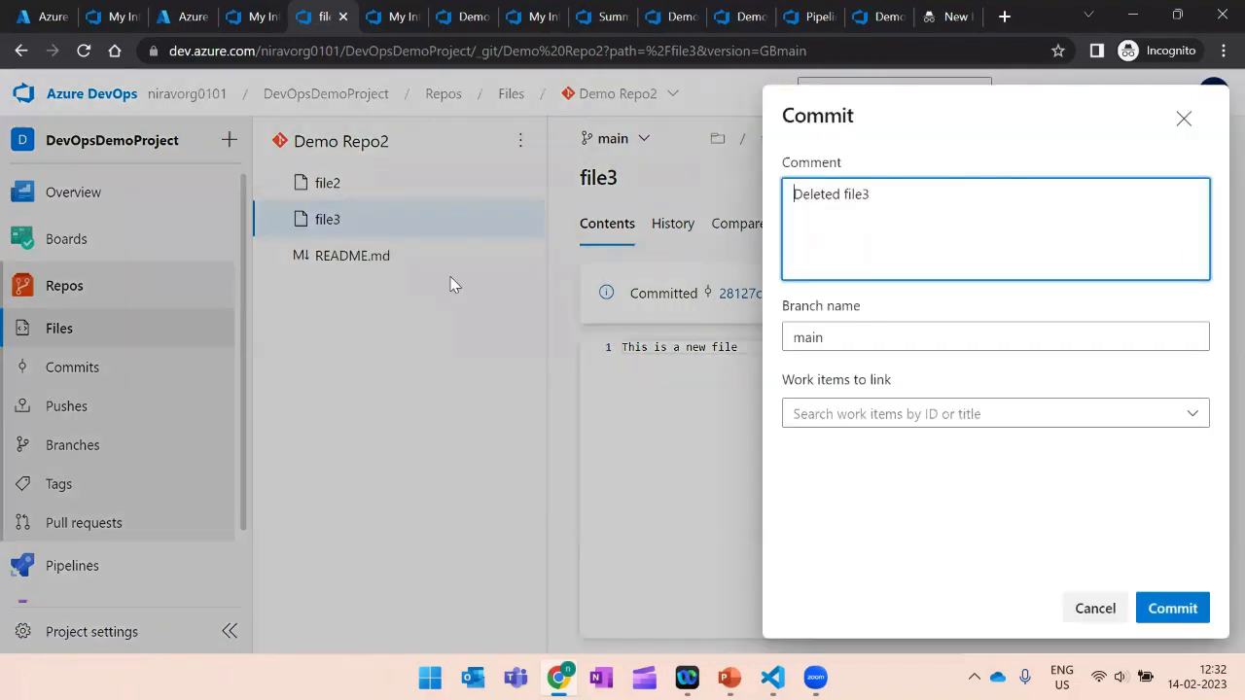
left_click(1172, 606)
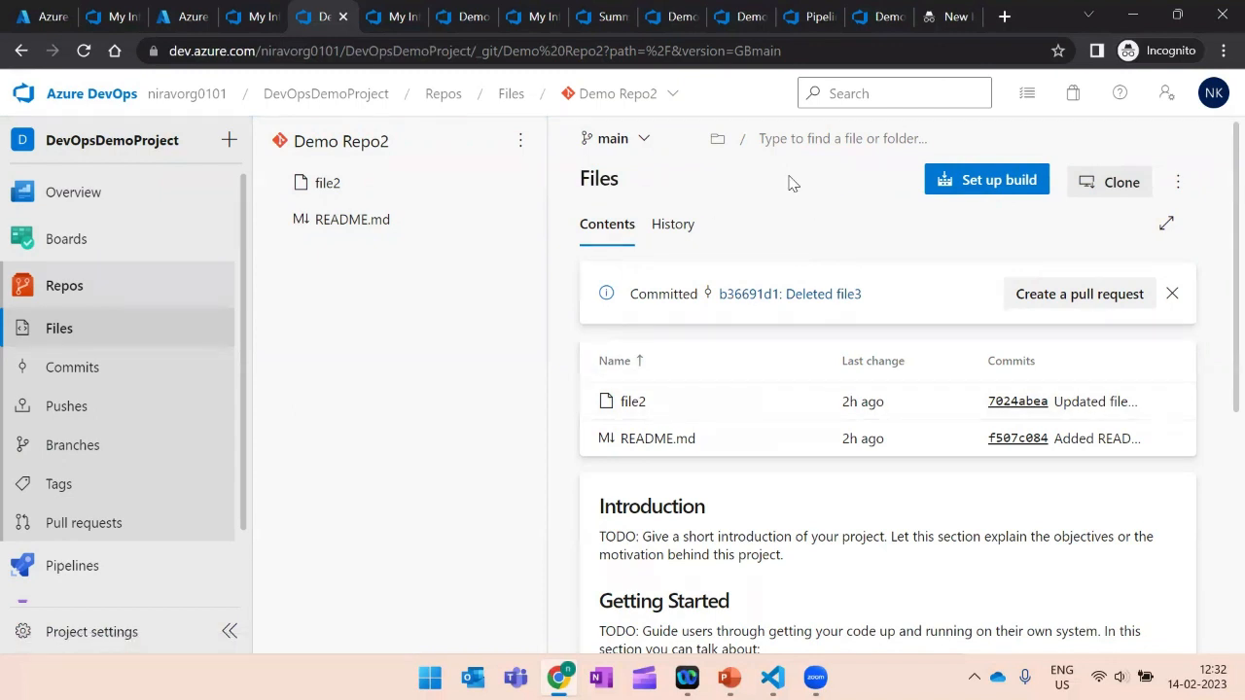
Review the commit history of Demo Repo2's main branch and return to the repository's files.
left_click(75, 373)
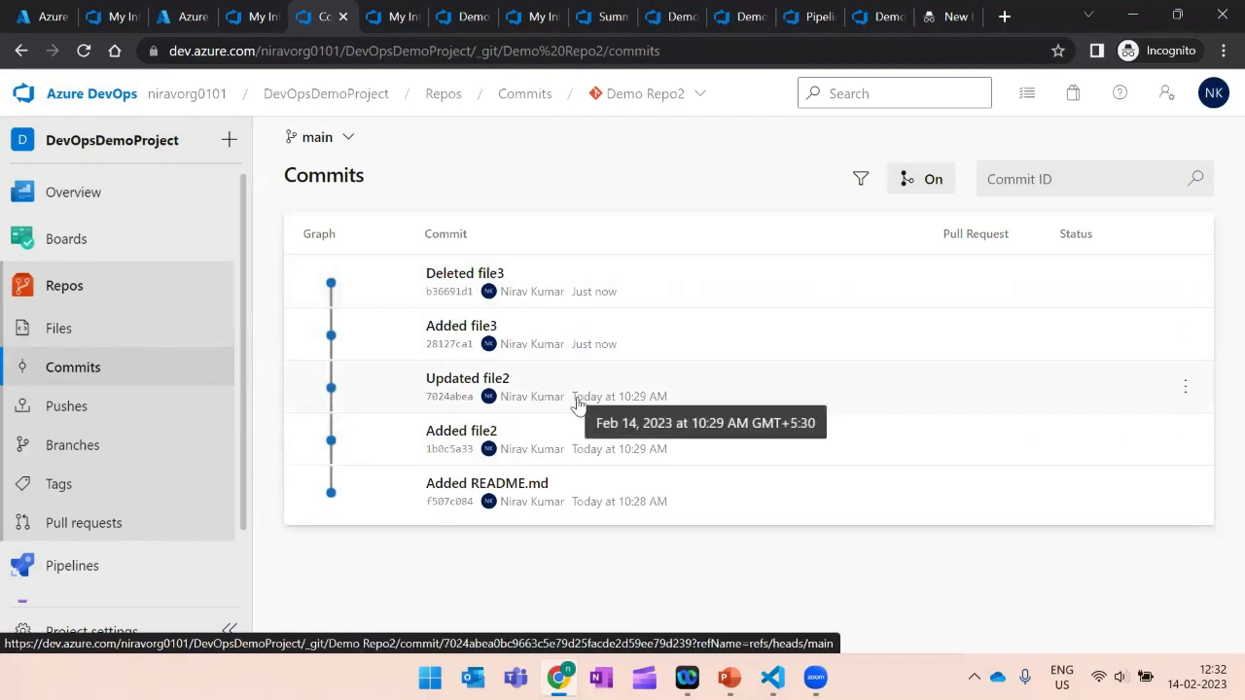
left_click(77, 331)
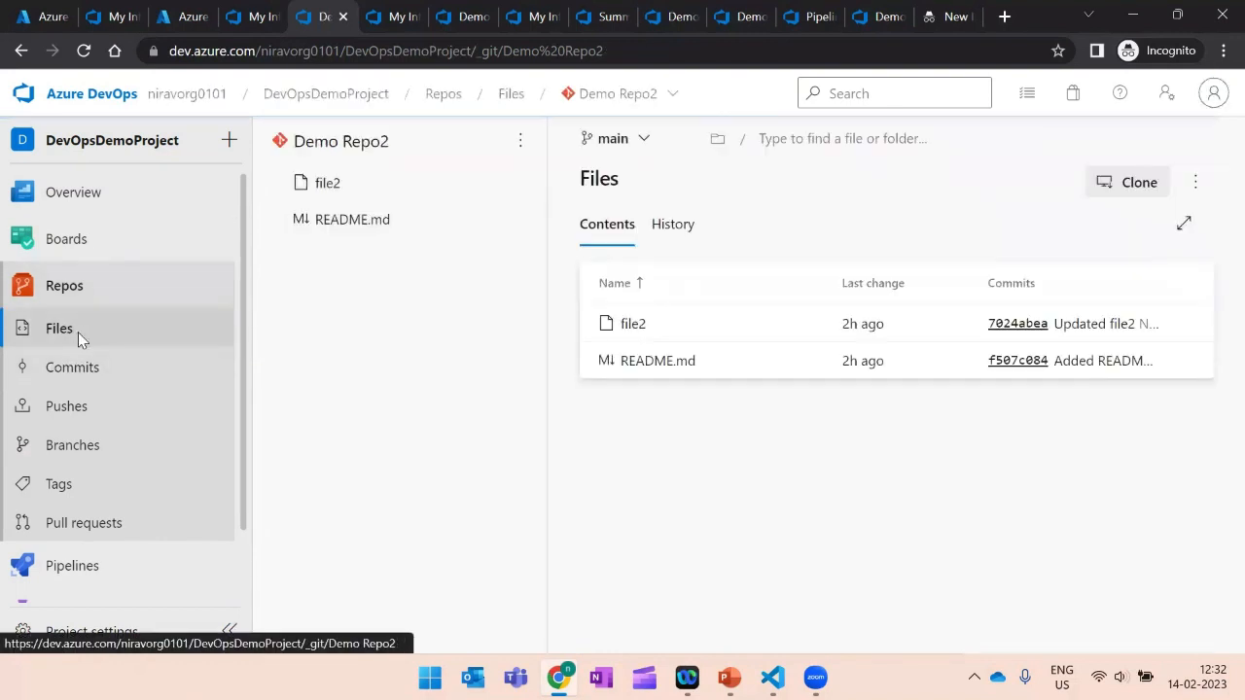
mouse_move(66, 238)
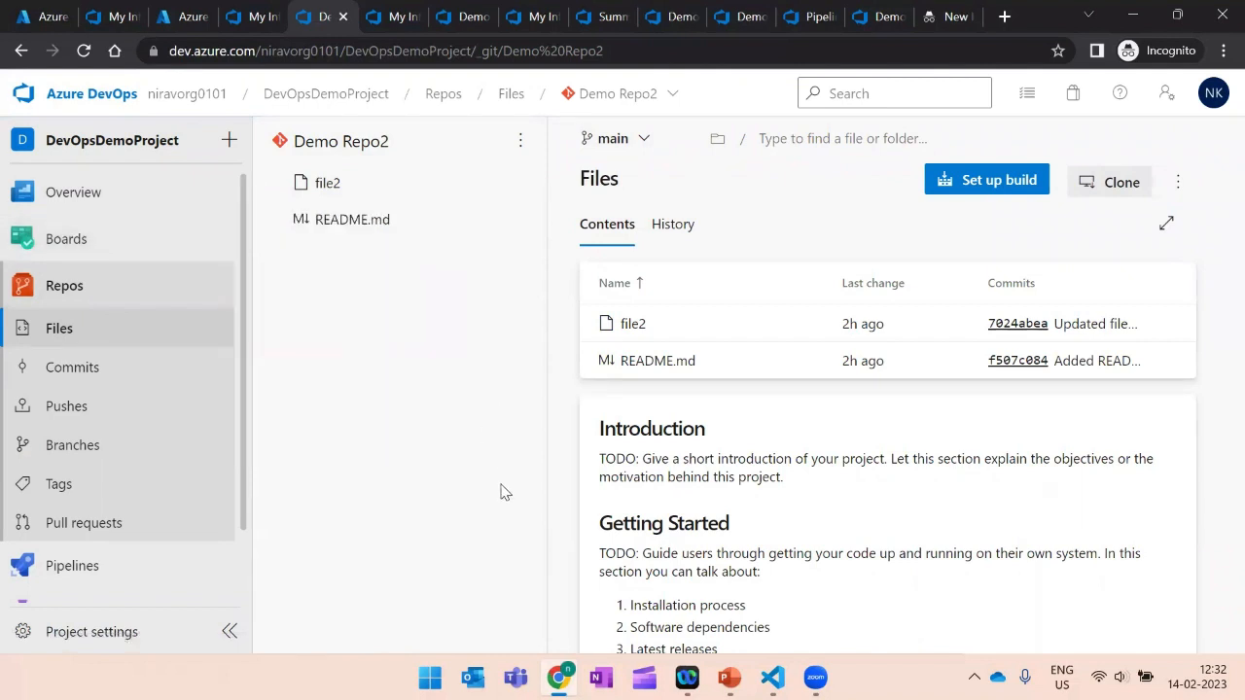
Switch to the DemoRepository repository and examine the contents of its nested tcmdemoappproj folders.
left_click(673, 95)
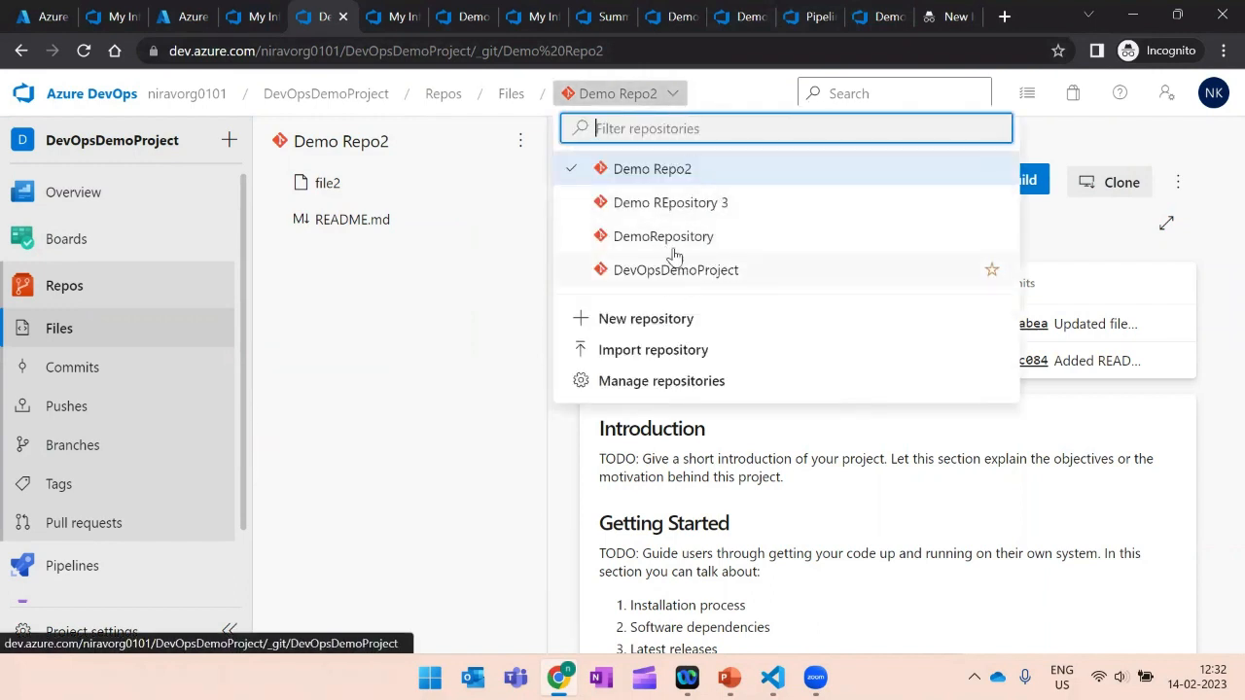
left_click(720, 240)
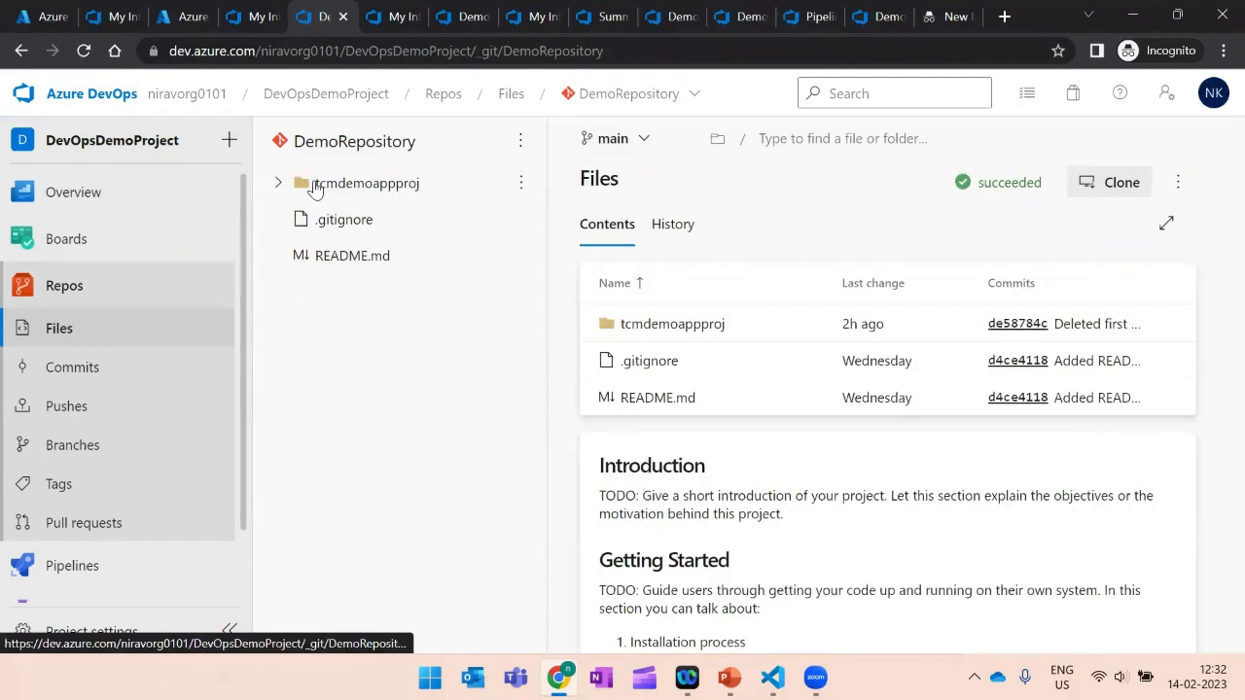
left_click(279, 182)
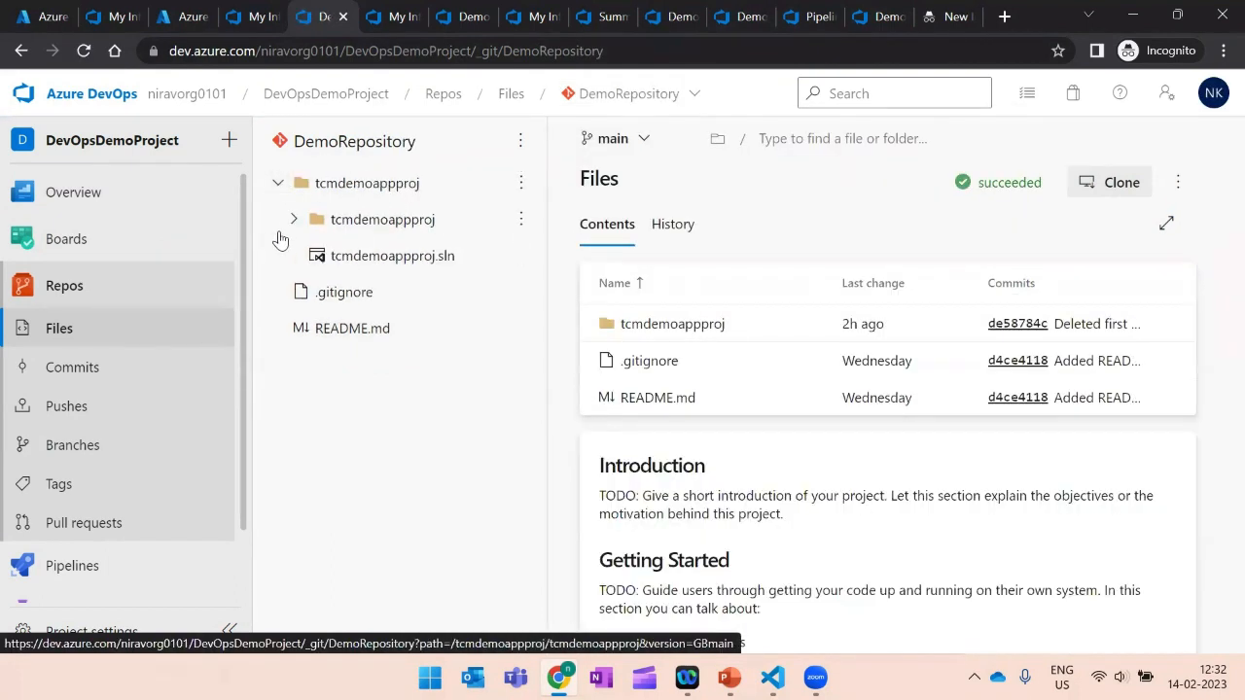
left_click(294, 219)
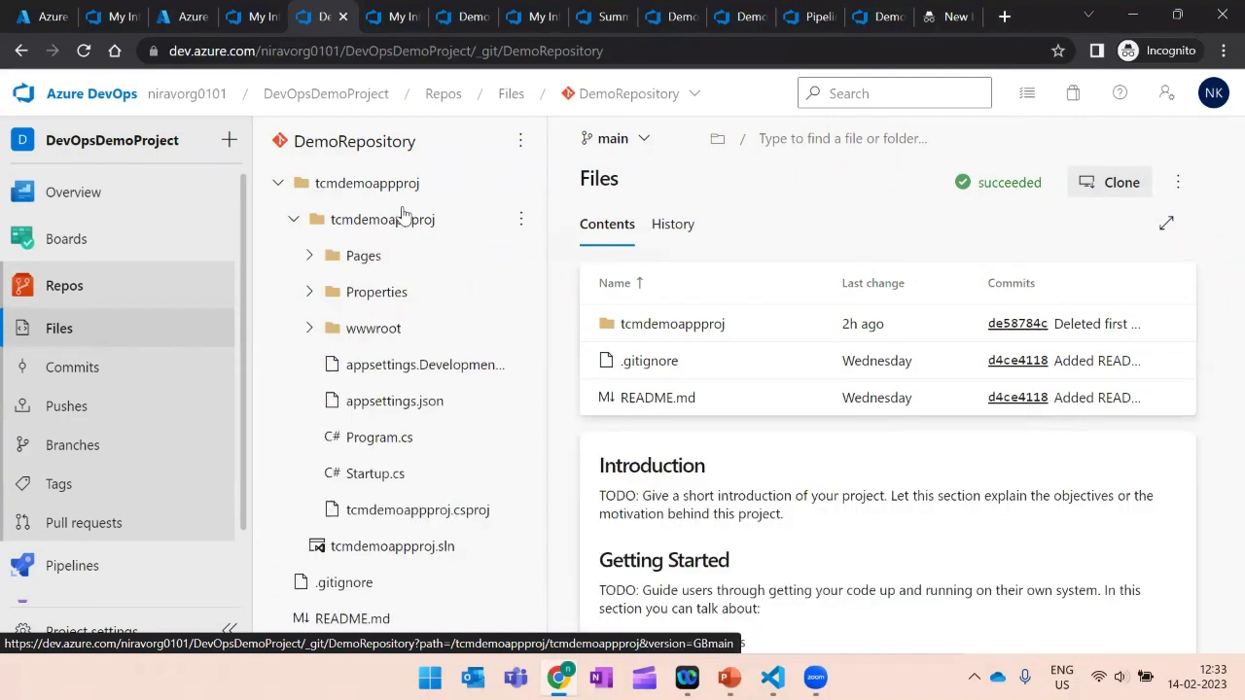
left_click(293, 220)
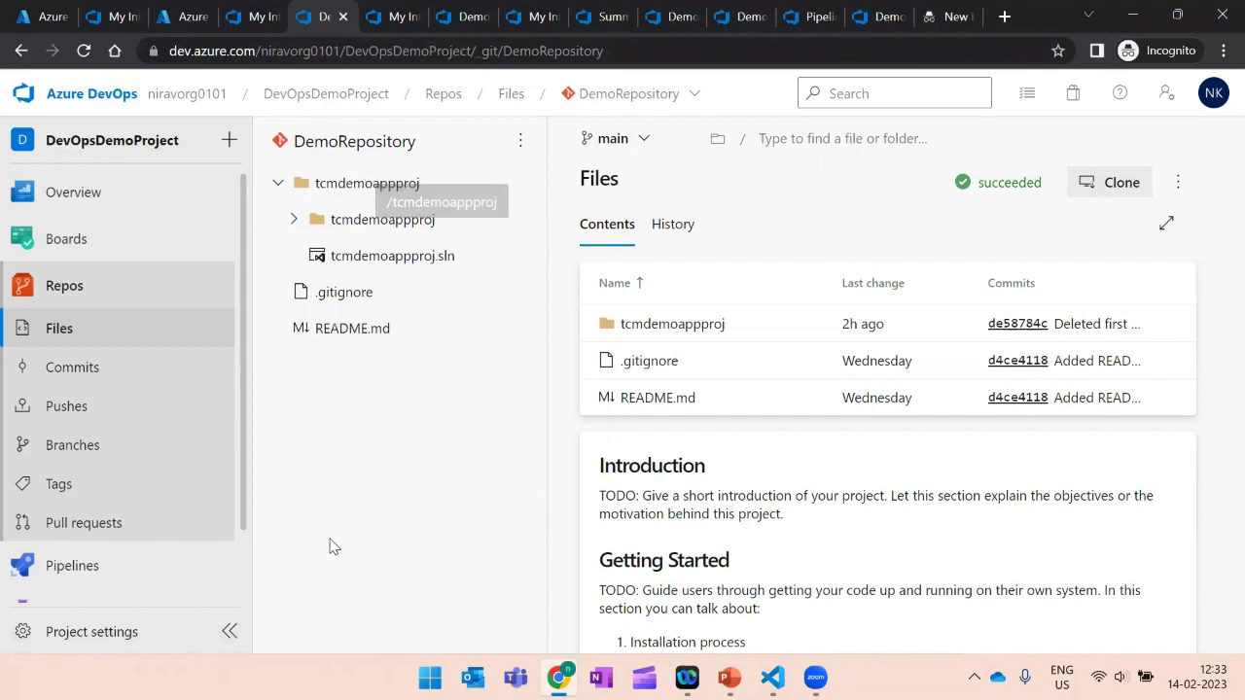
Return to the Demo Repo2 repository and review its available repository actions, such as uploading files or downloading as Zip.
left_click(690, 95)
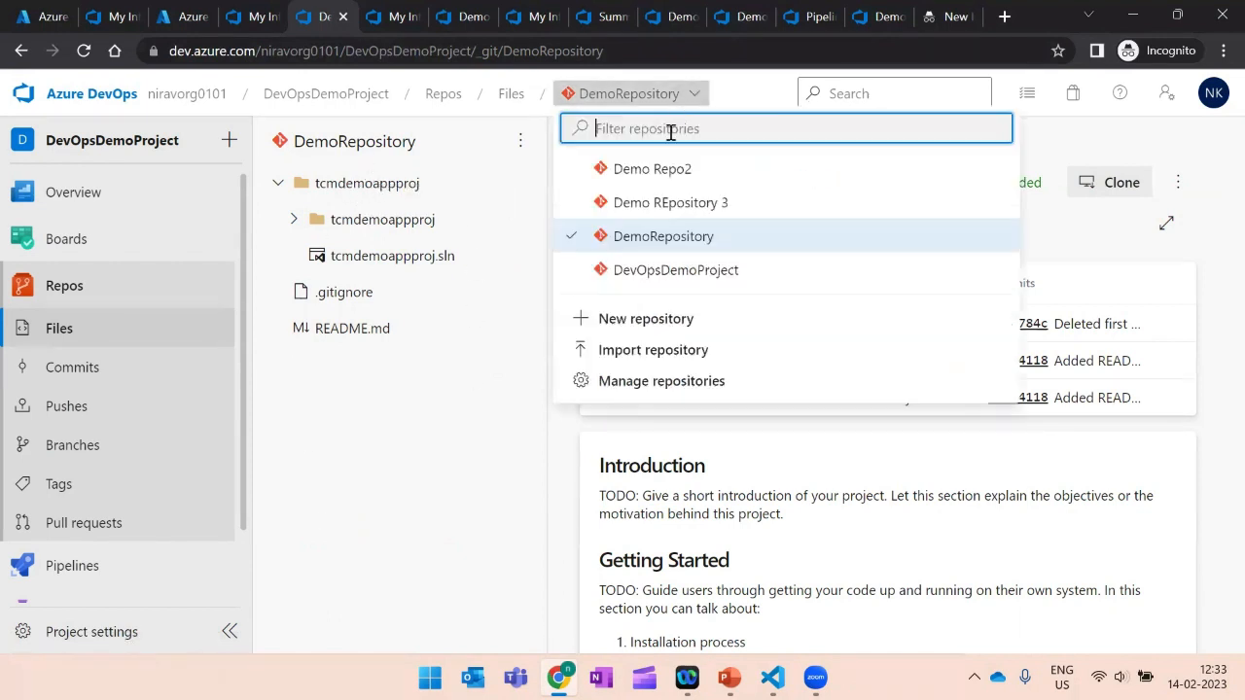
left_click(685, 173)
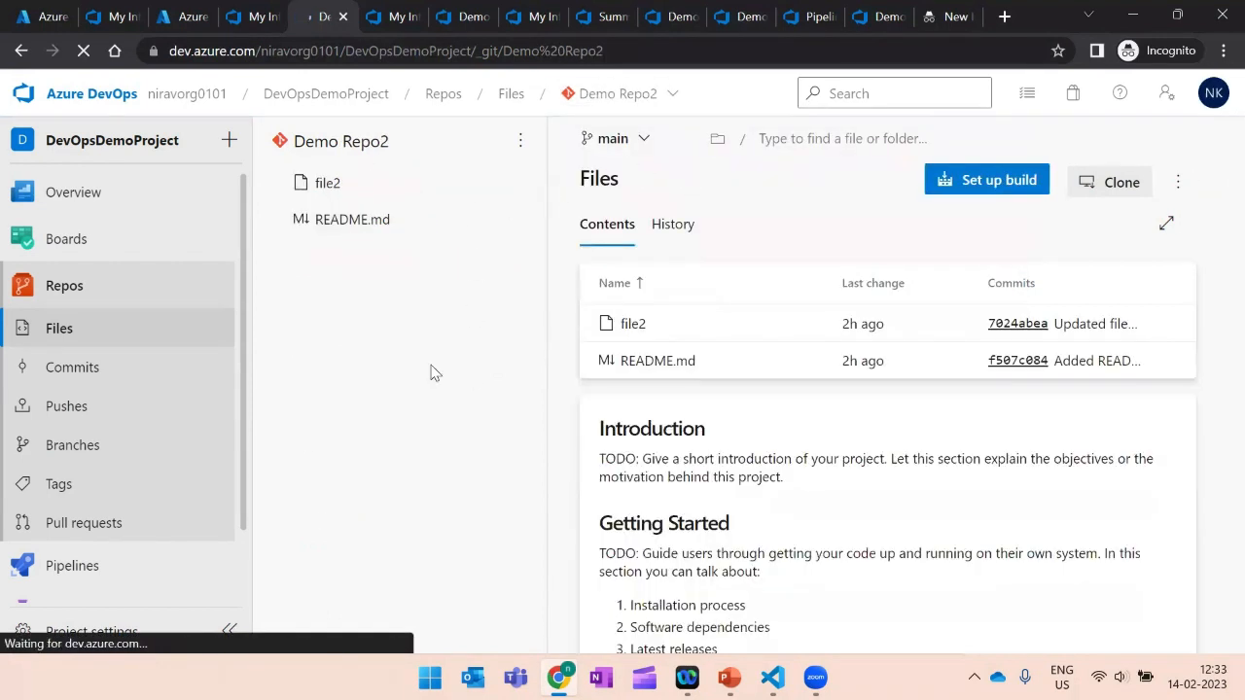
left_click(520, 143)
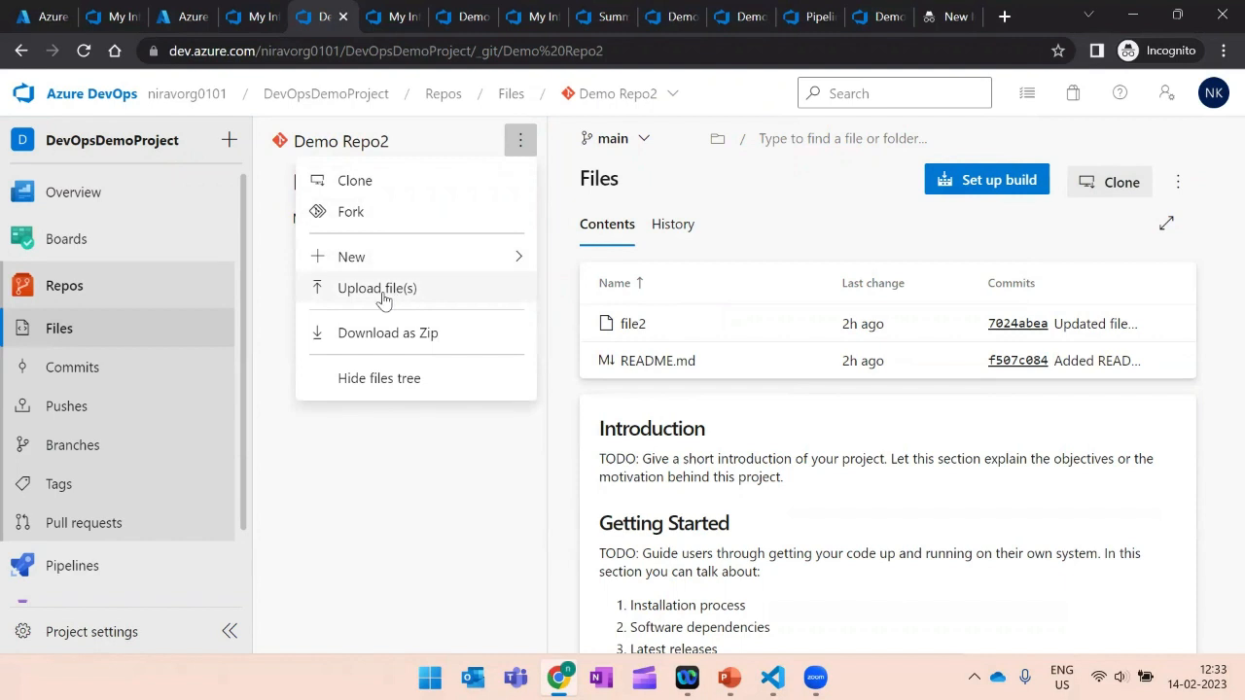
left_click(377, 542)
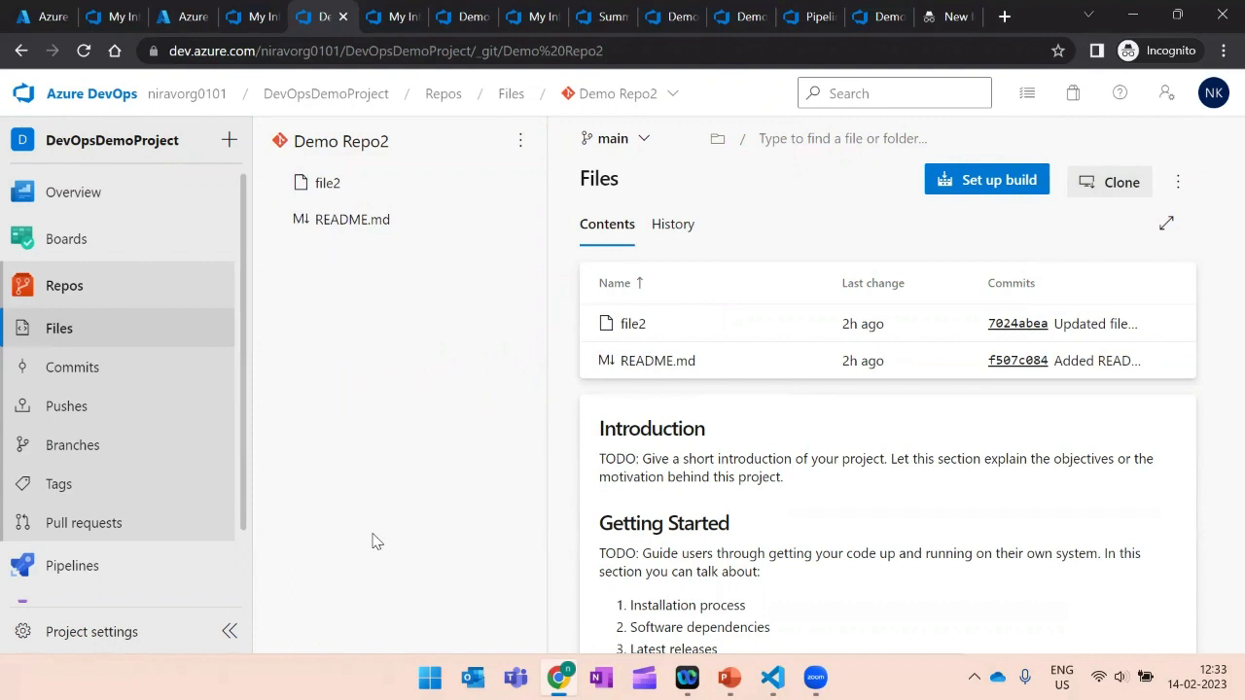
Open the clone options of Demo Repo2, review the supported IDEs, and generate Git credentials for HTTPS.
left_click(1108, 193)
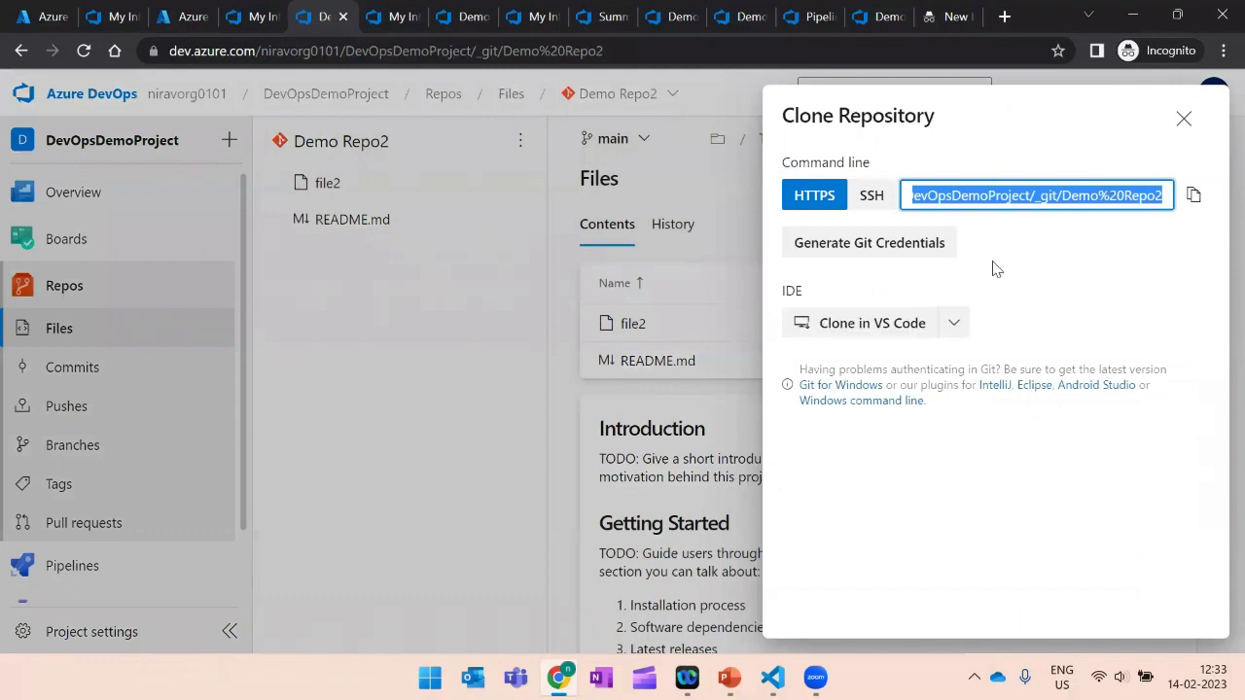
left_click(961, 328)
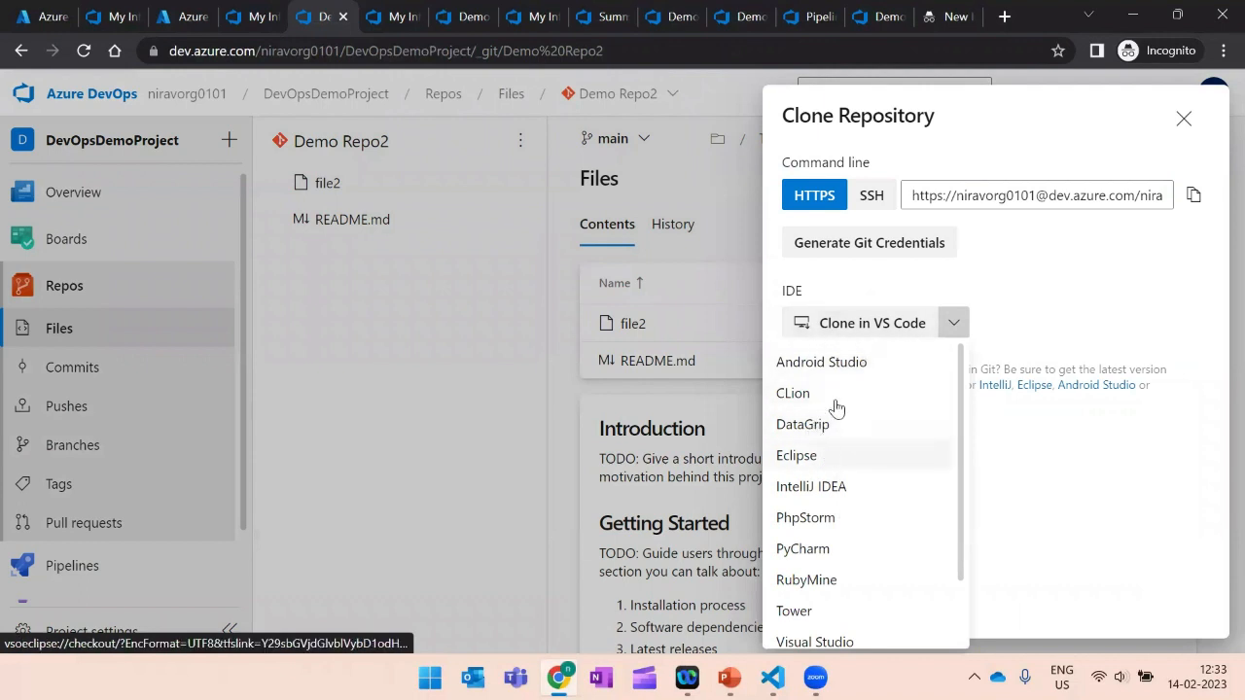
left_click(1044, 300)
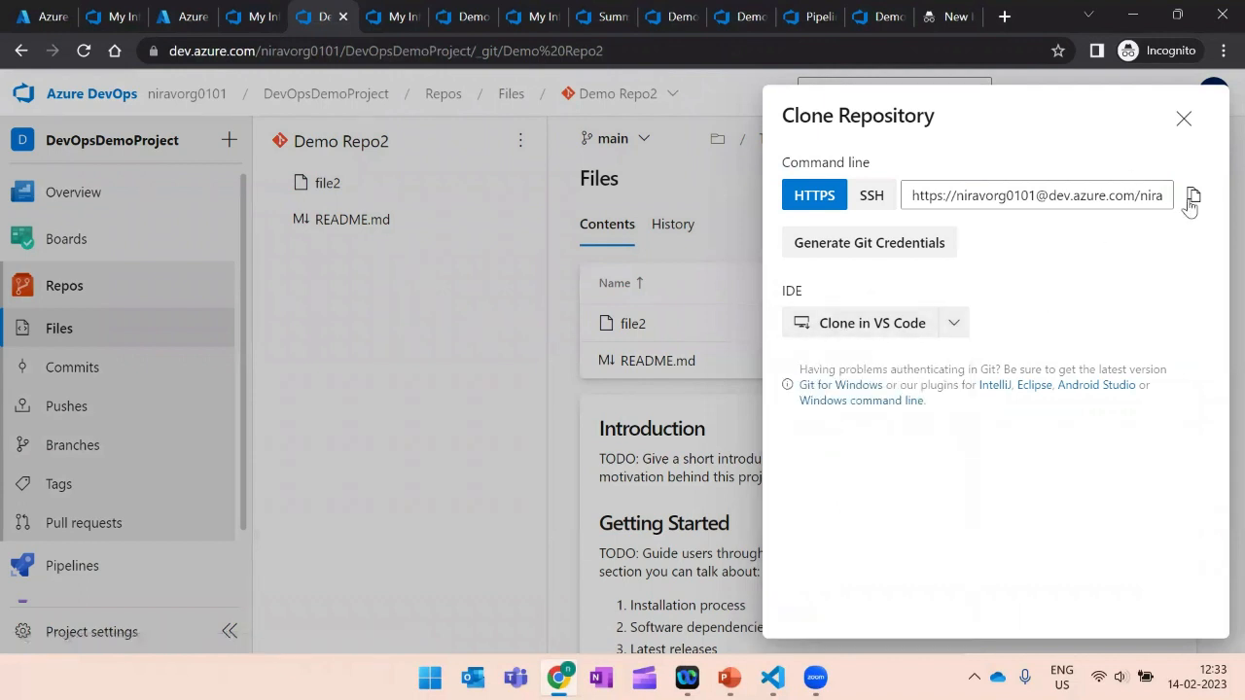
left_click(918, 245)
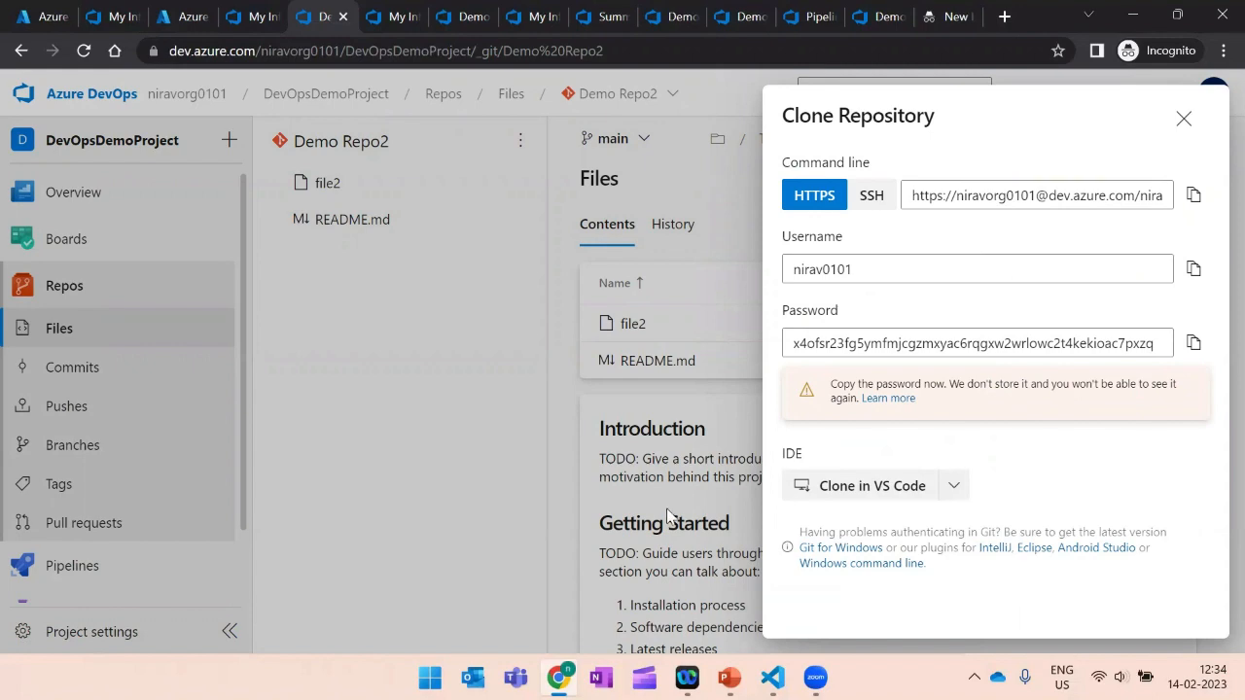
Switch to Visual Studio Code to view the local DemoRepository clone with tcmdemoappproj collapsed, and return to the browser.
key("alt+Tab")
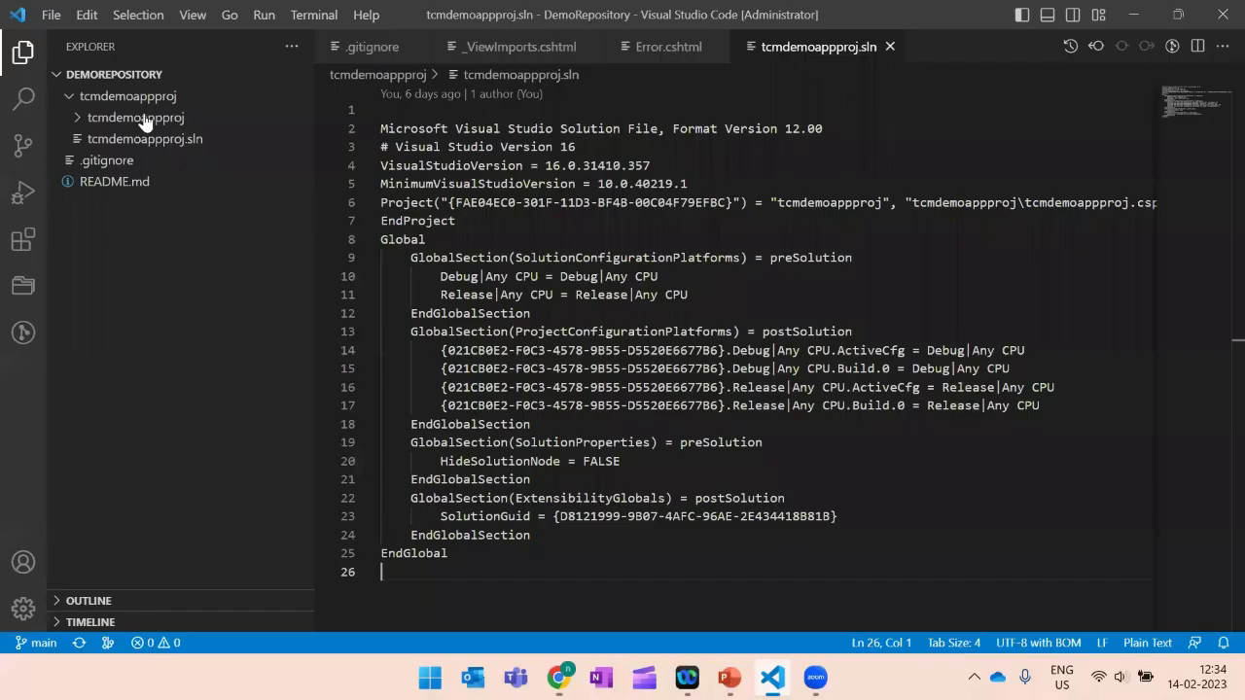
left_click(67, 99)
left_click(69, 99)
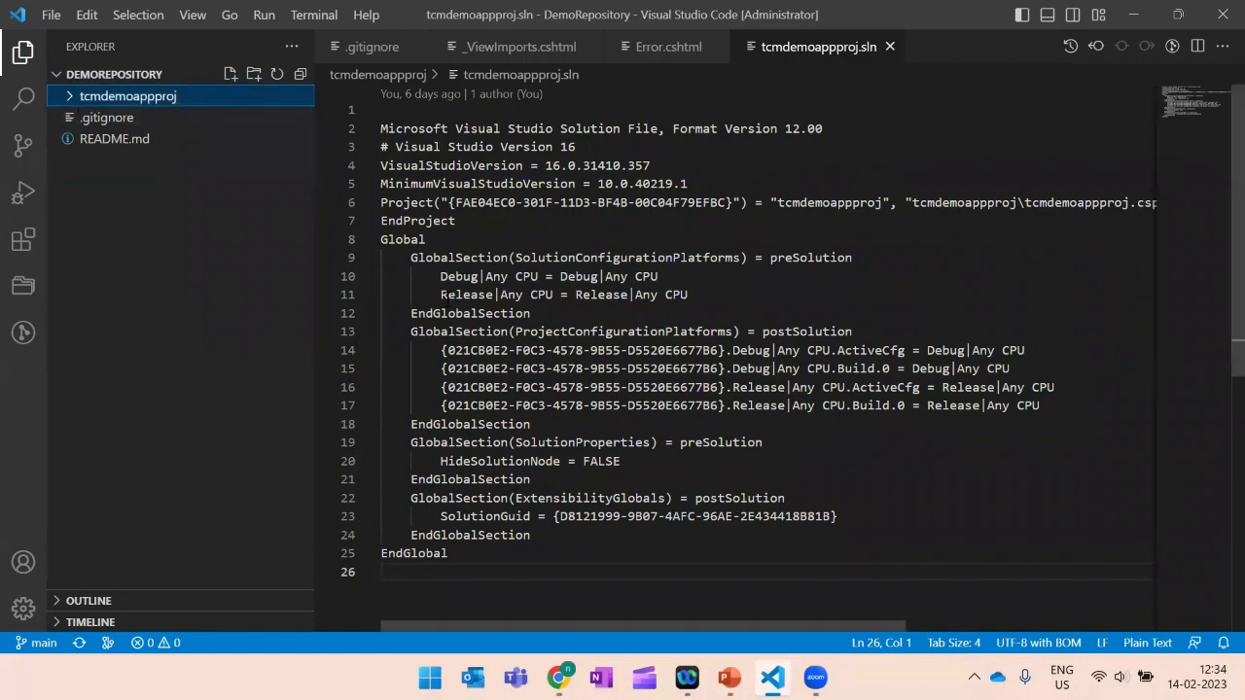
key("alt+Tab")
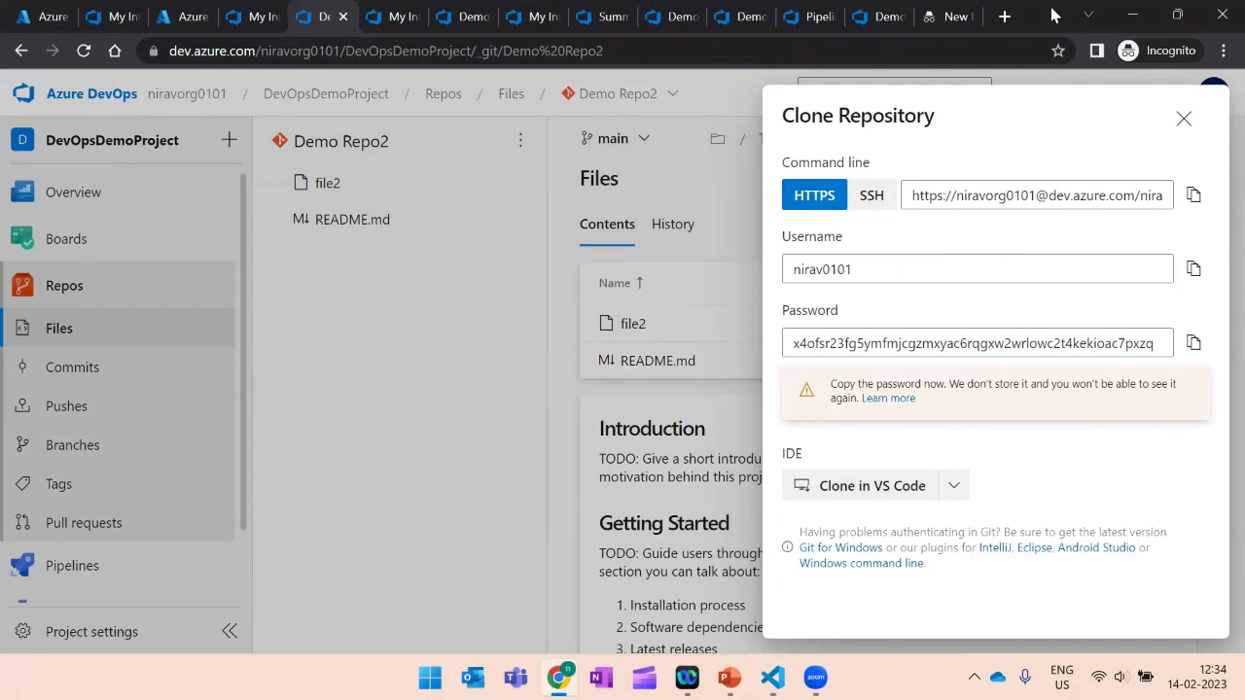
Leave Demo Repo2's clone details, switch to DemoRepository and view its clone options.
left_click(1183, 119)
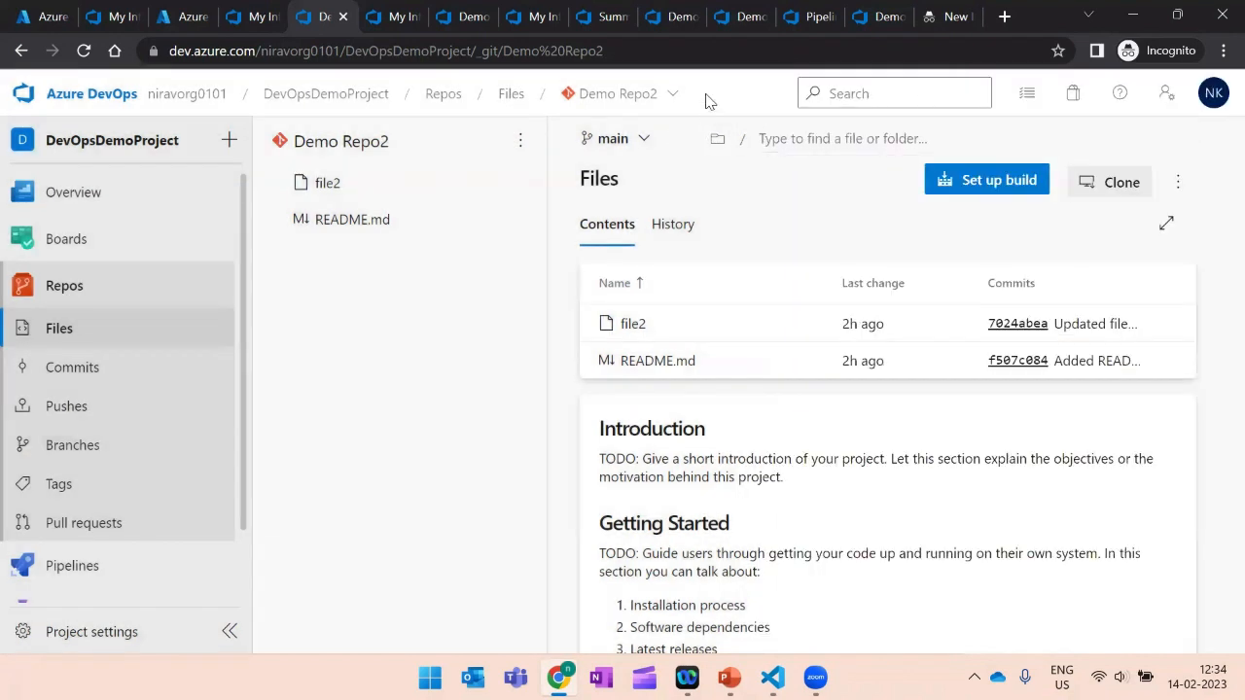
left_click(672, 96)
left_click(678, 241)
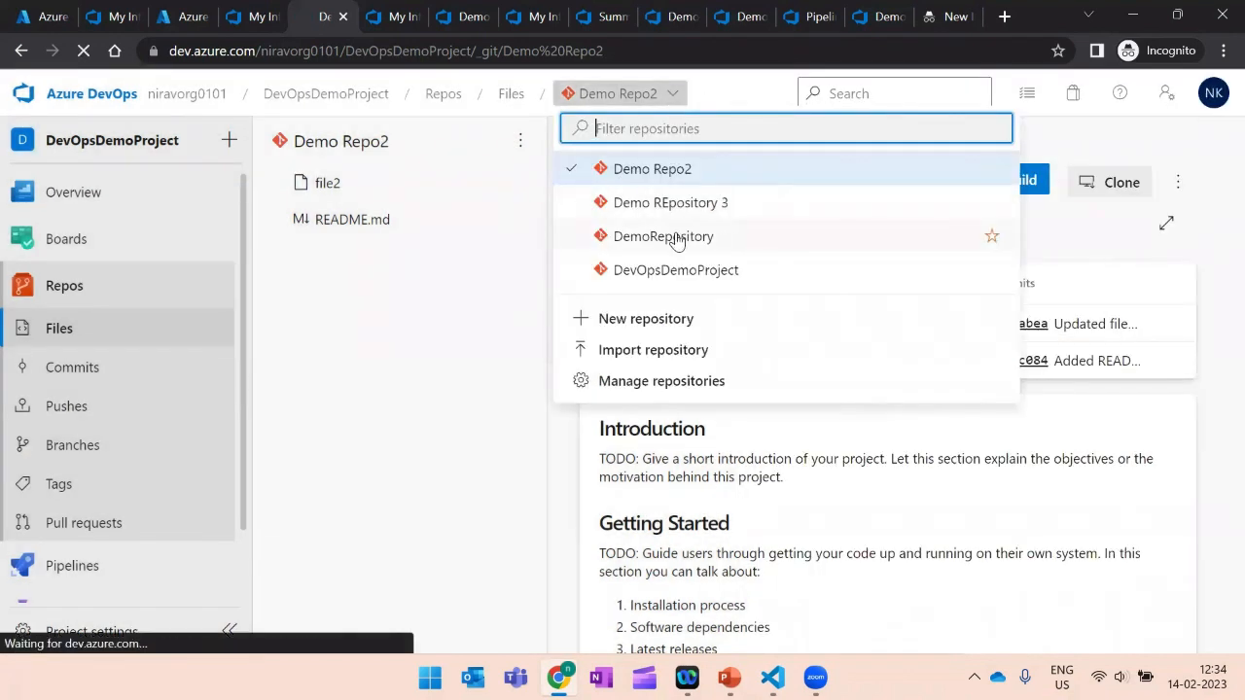
left_click(1113, 184)
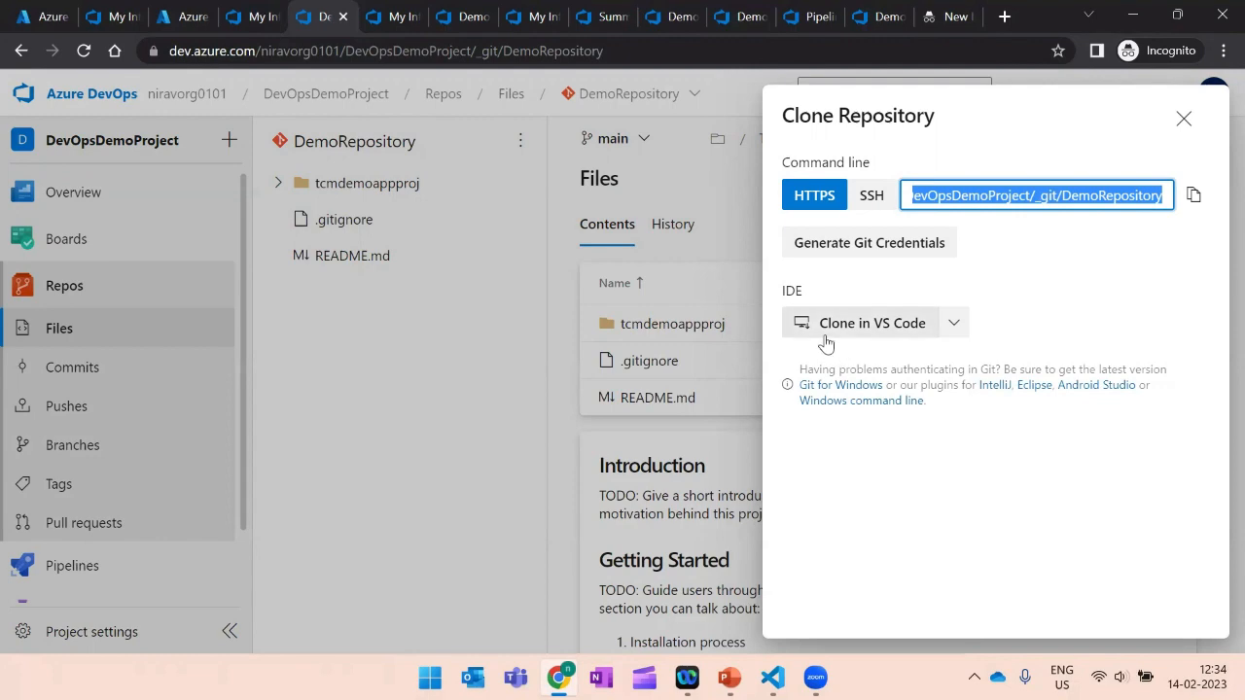
left_click(1183, 118)
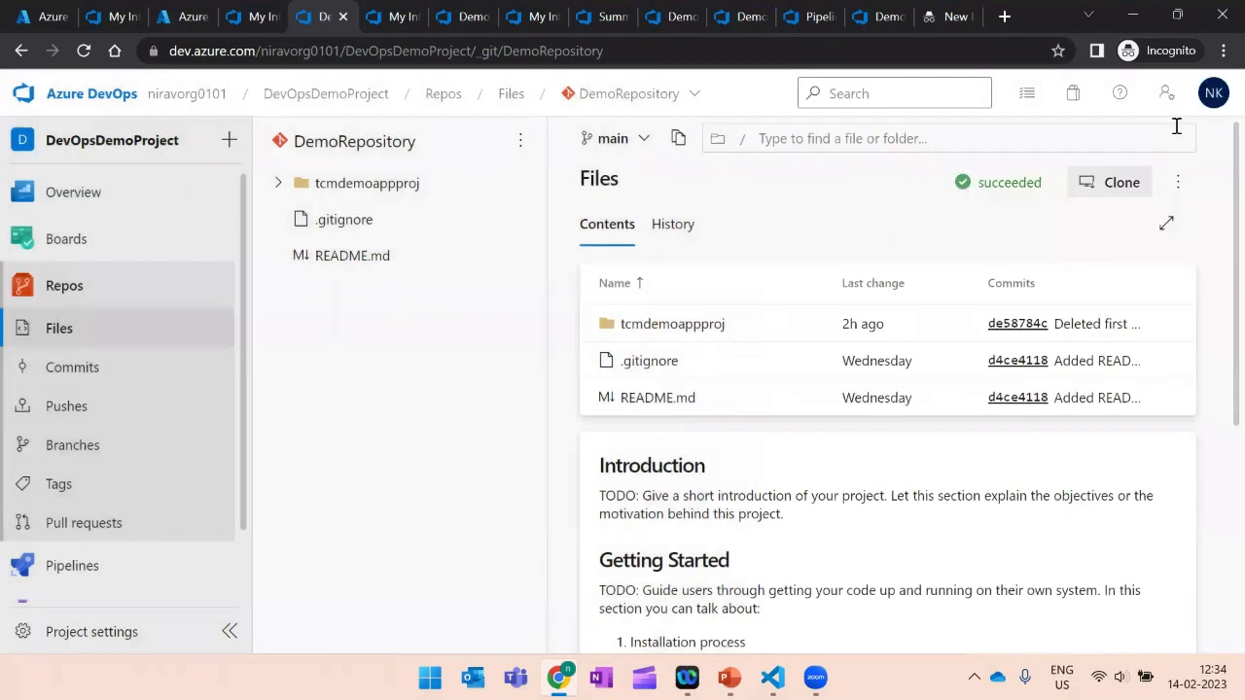
Compare DemoRepository with its local copy in Visual Studio Code and review the project's repository list in the browser.
key("alt+Tab")
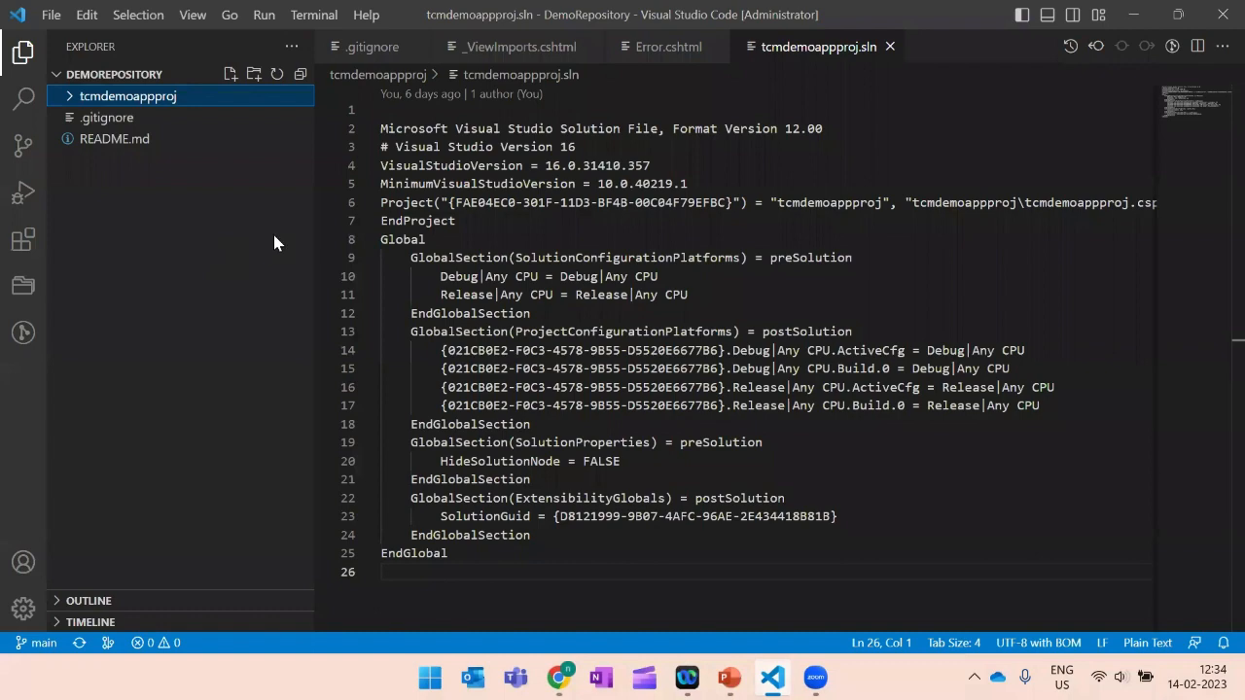
left_click(1133, 16)
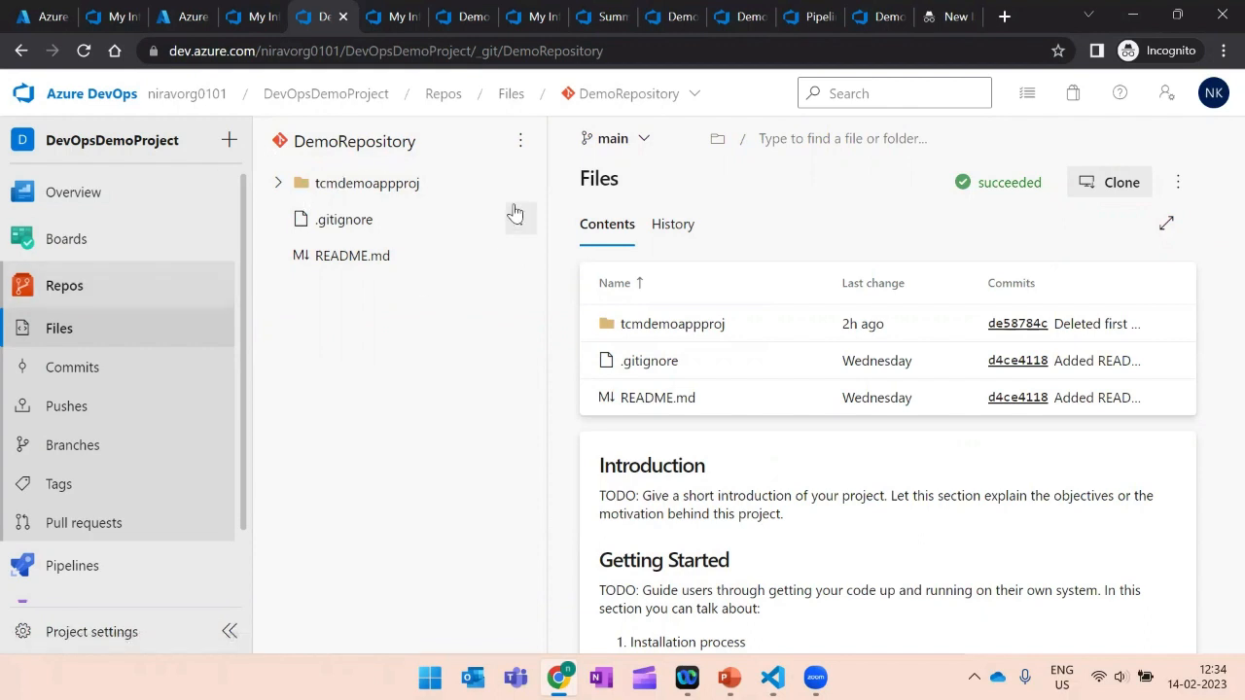
left_click(690, 97)
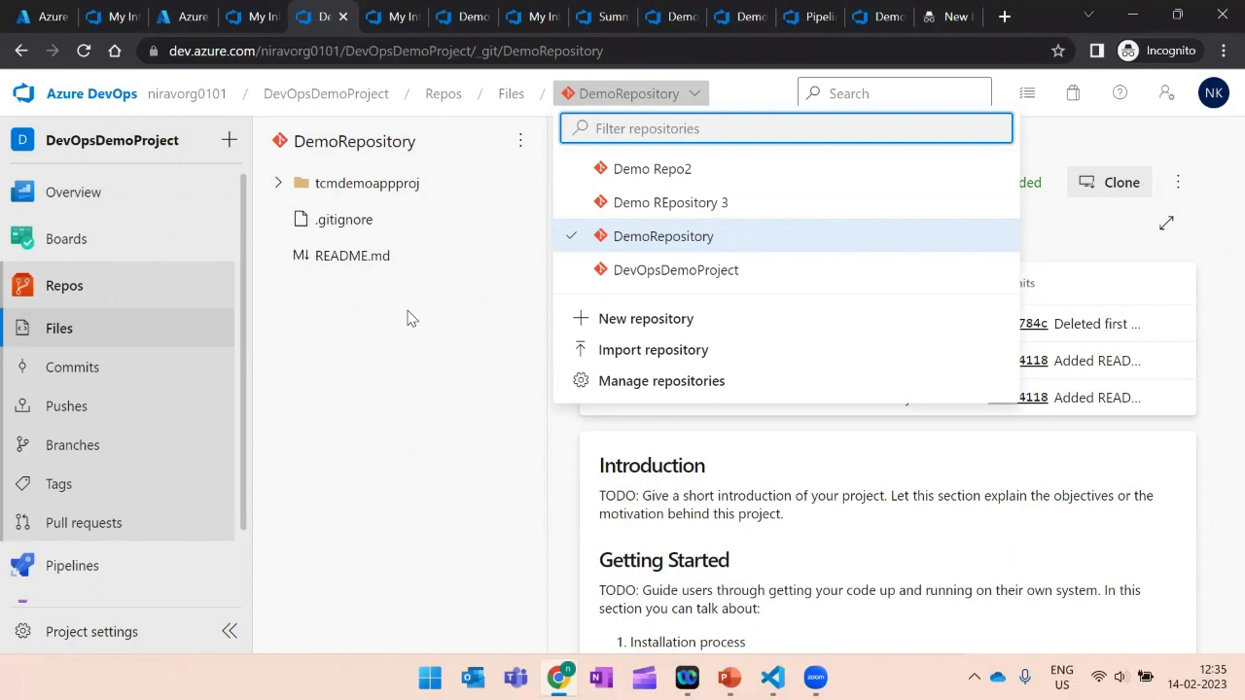
left_click(397, 409)
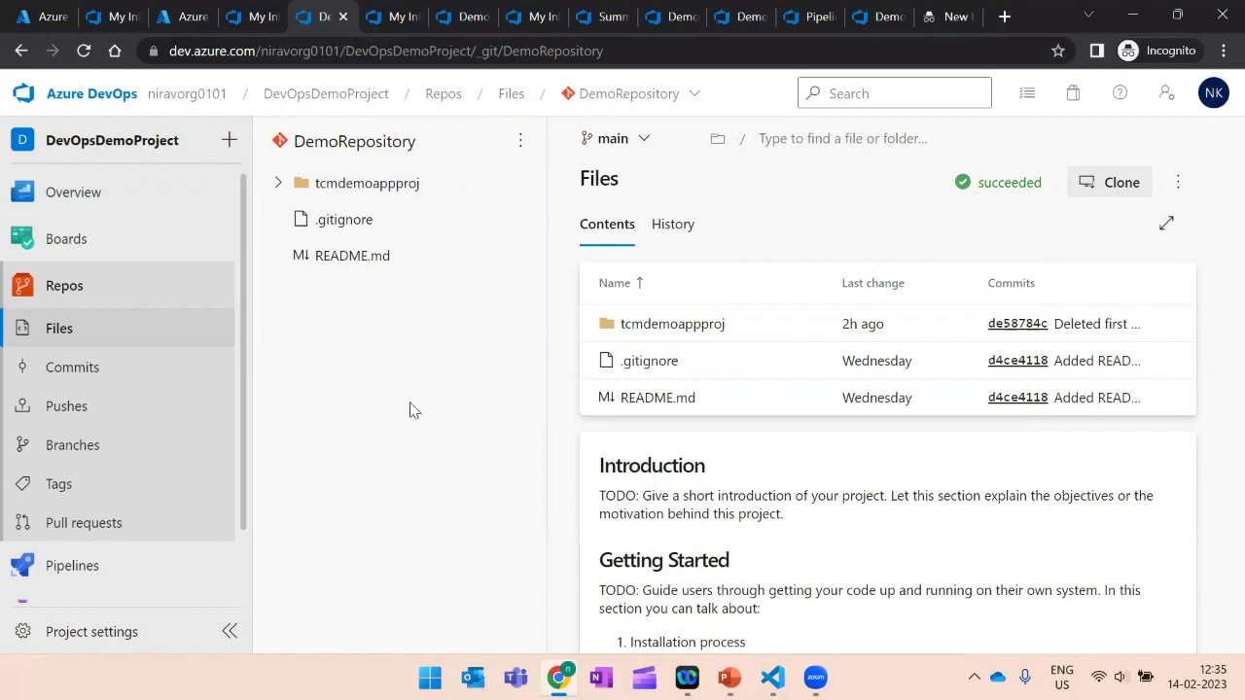
Go to the pipelines of DevOpsDemoProject and start a new pipeline with the classic editor.
left_click(102, 199)
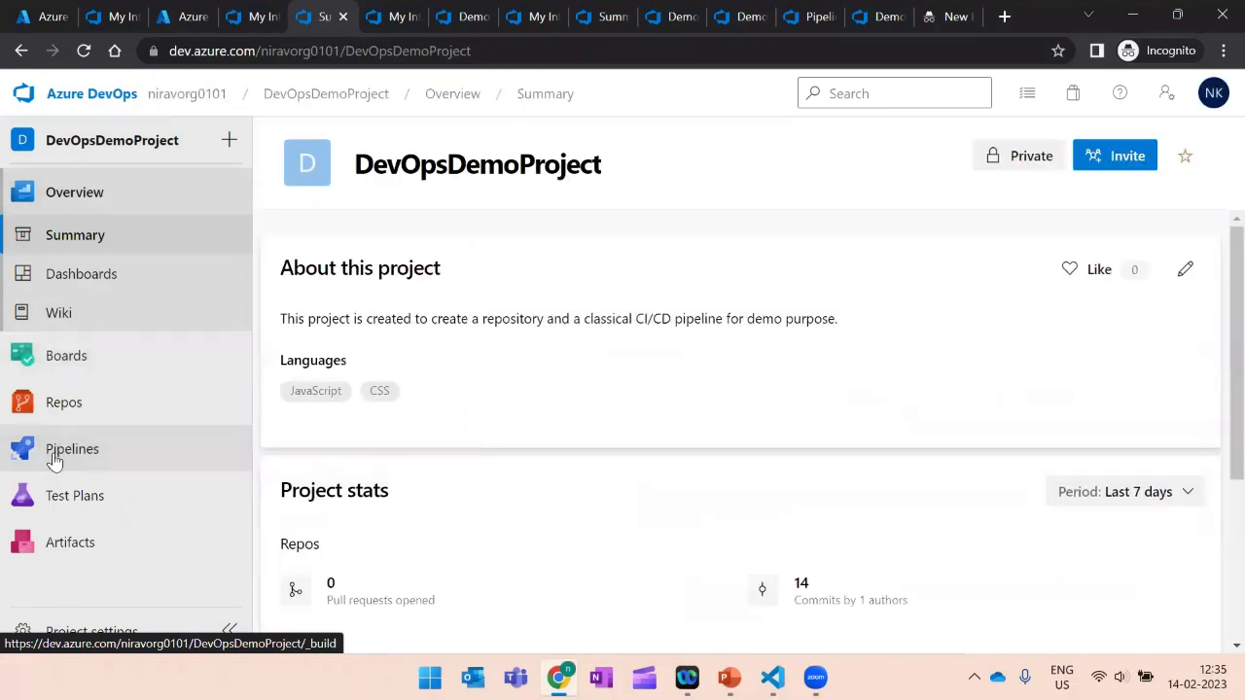
left_click(38, 449)
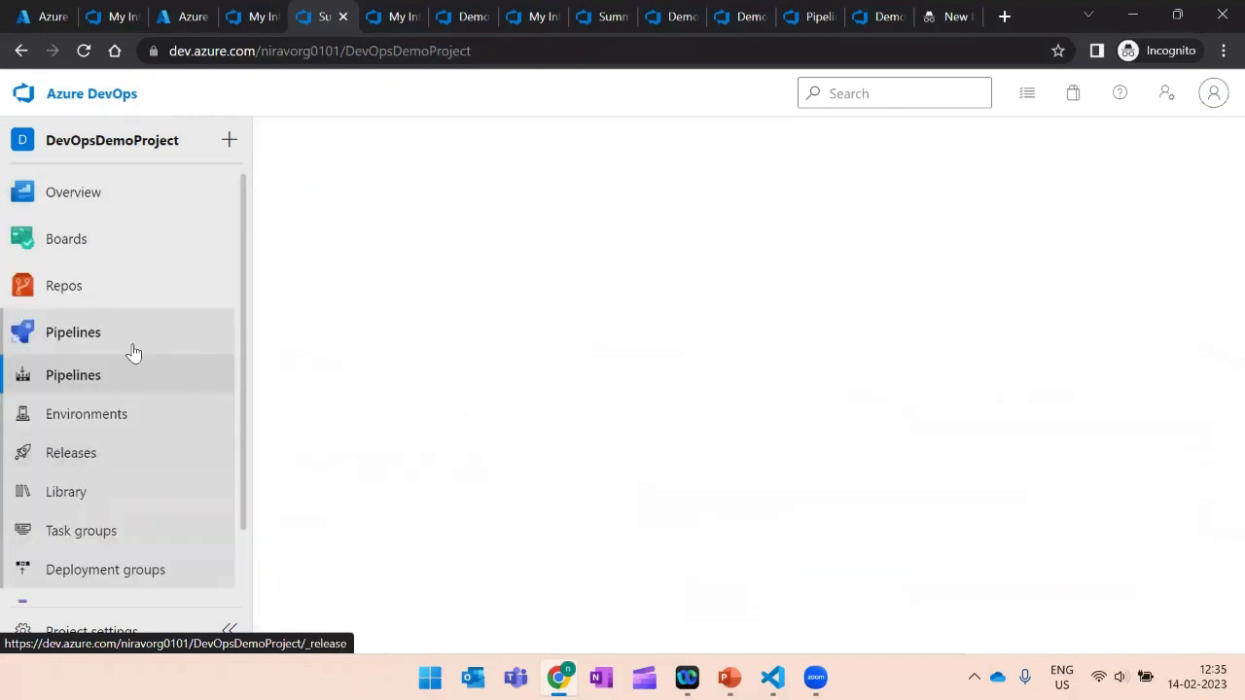
left_click(84, 387)
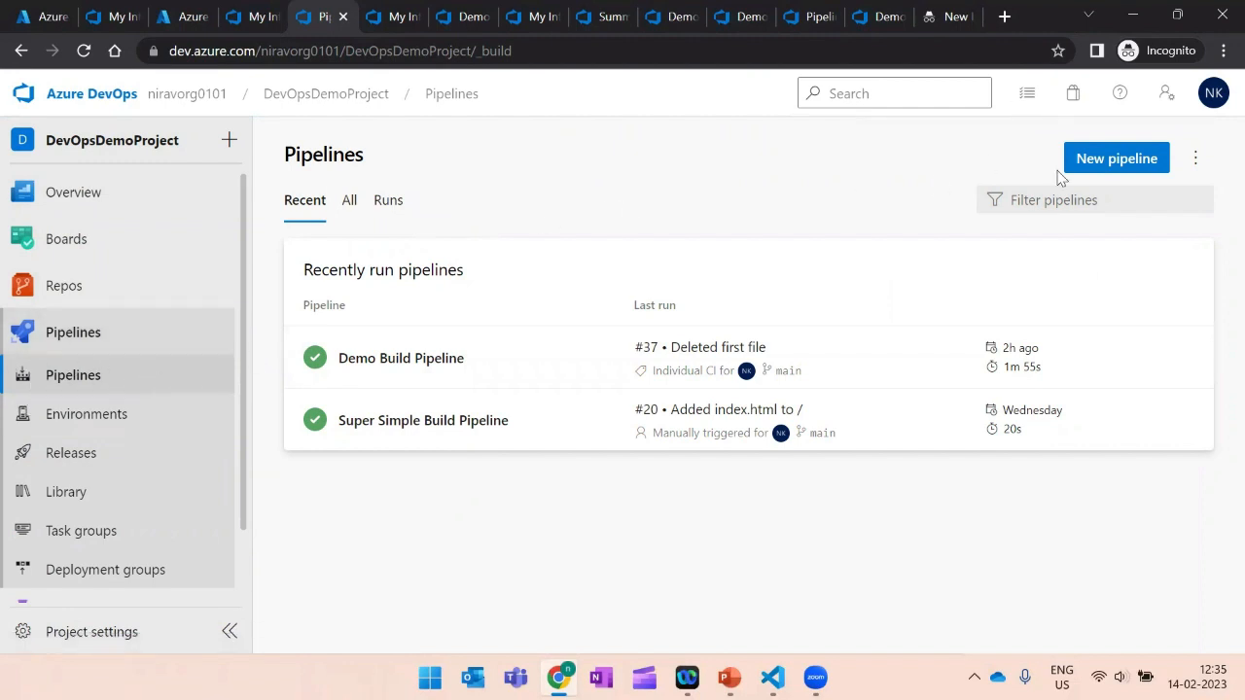
left_click(1131, 164)
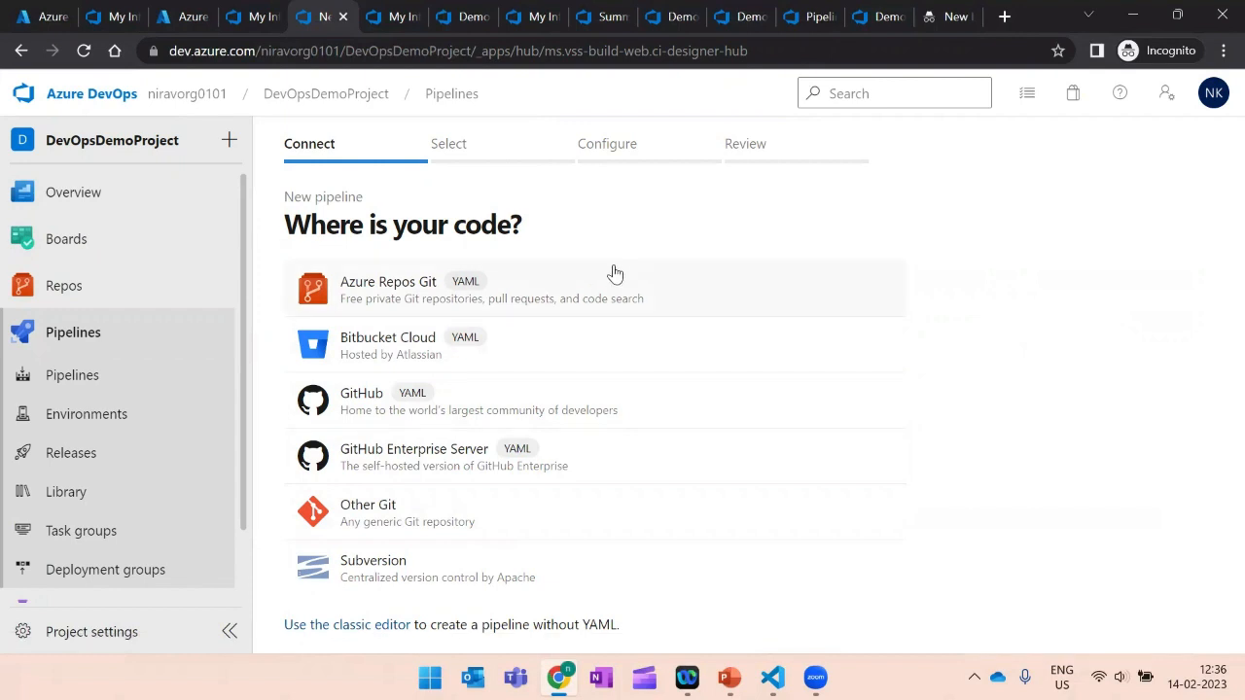
left_click(362, 625)
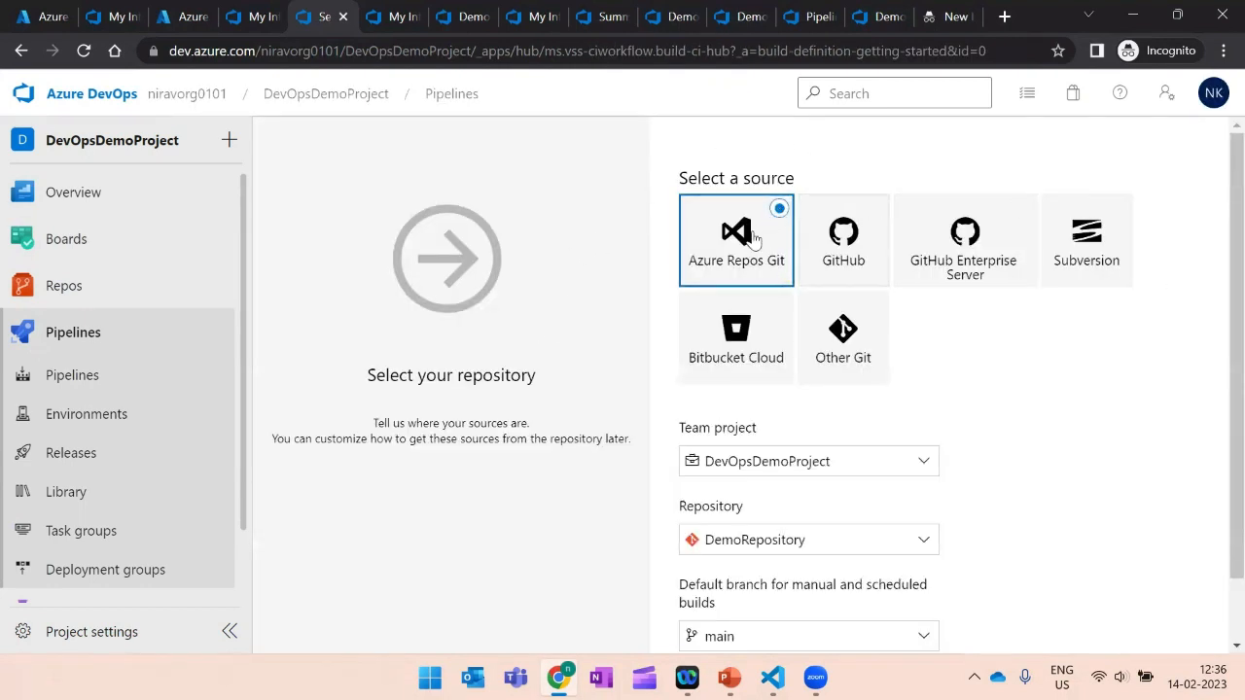
Use Azure Repos Git as the pipeline source with team project DevOpsDemoProject, repository DemoRepository and default branch main.
scroll(1215, 262, "down", 2)
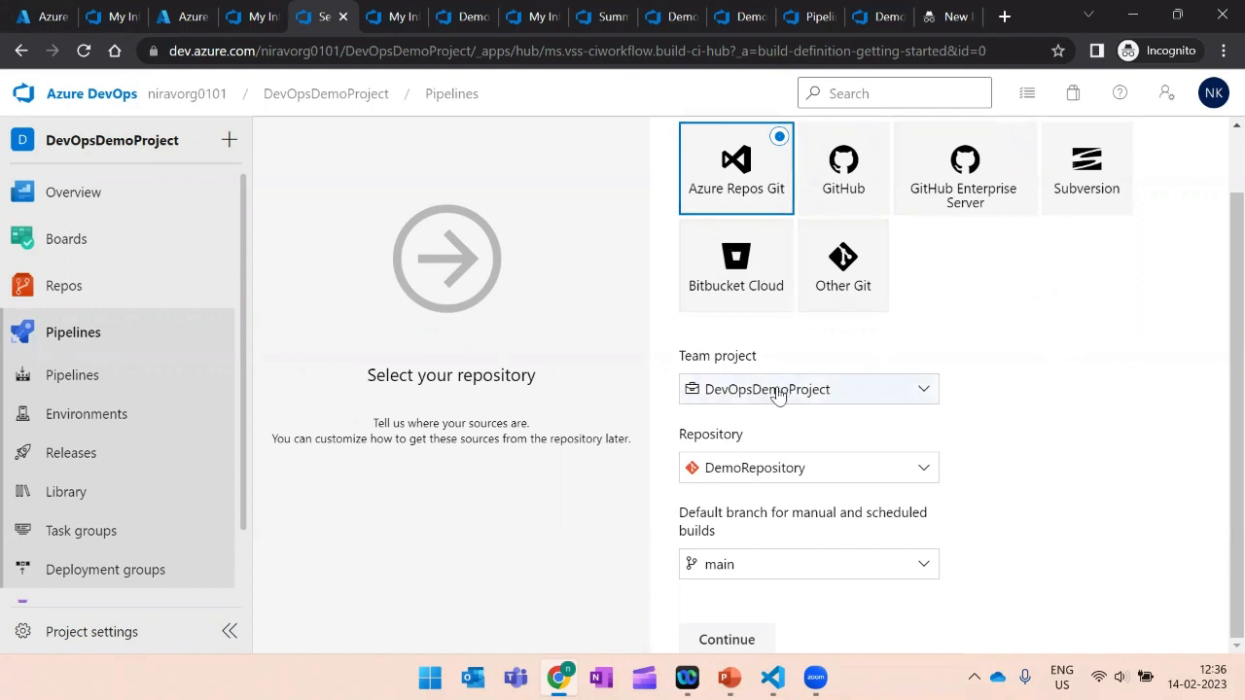
left_click(924, 393)
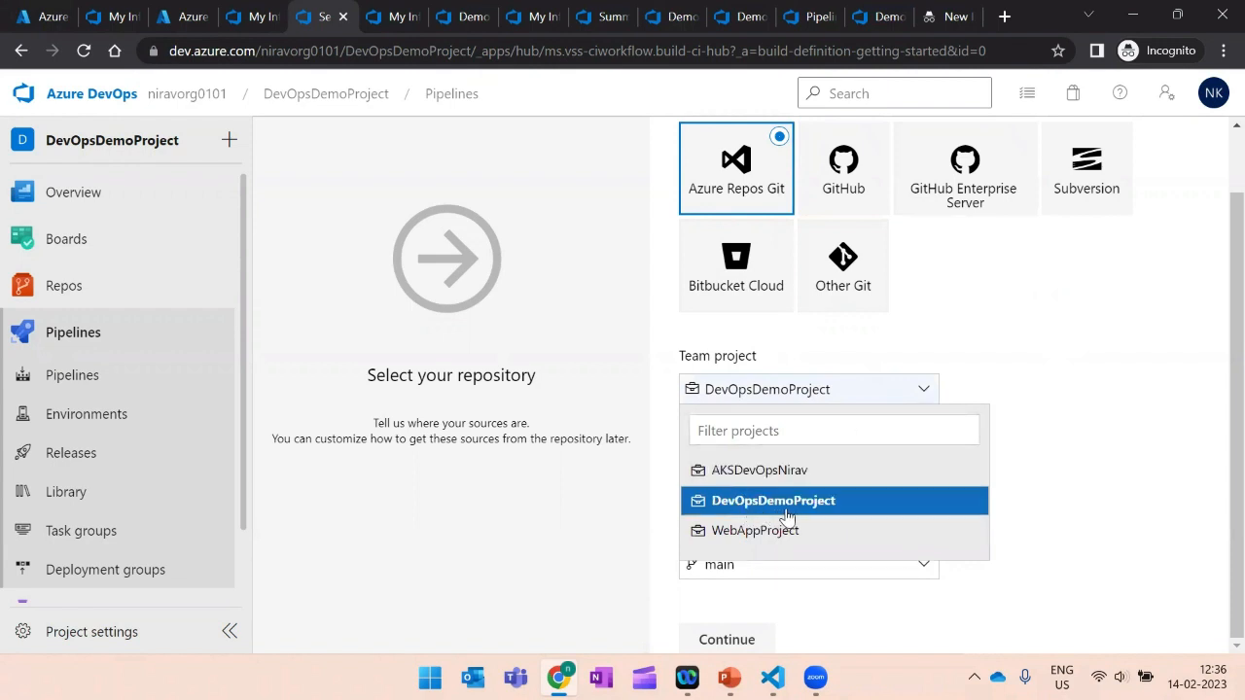
left_click(822, 506)
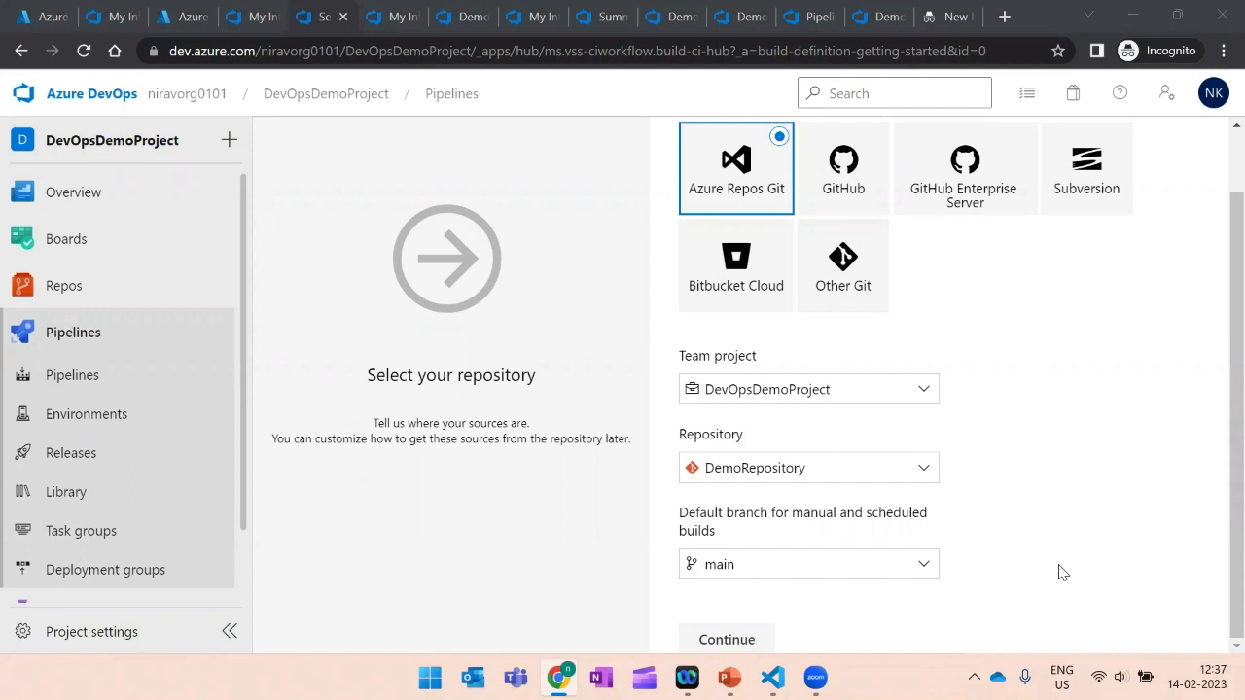
left_click(733, 642)
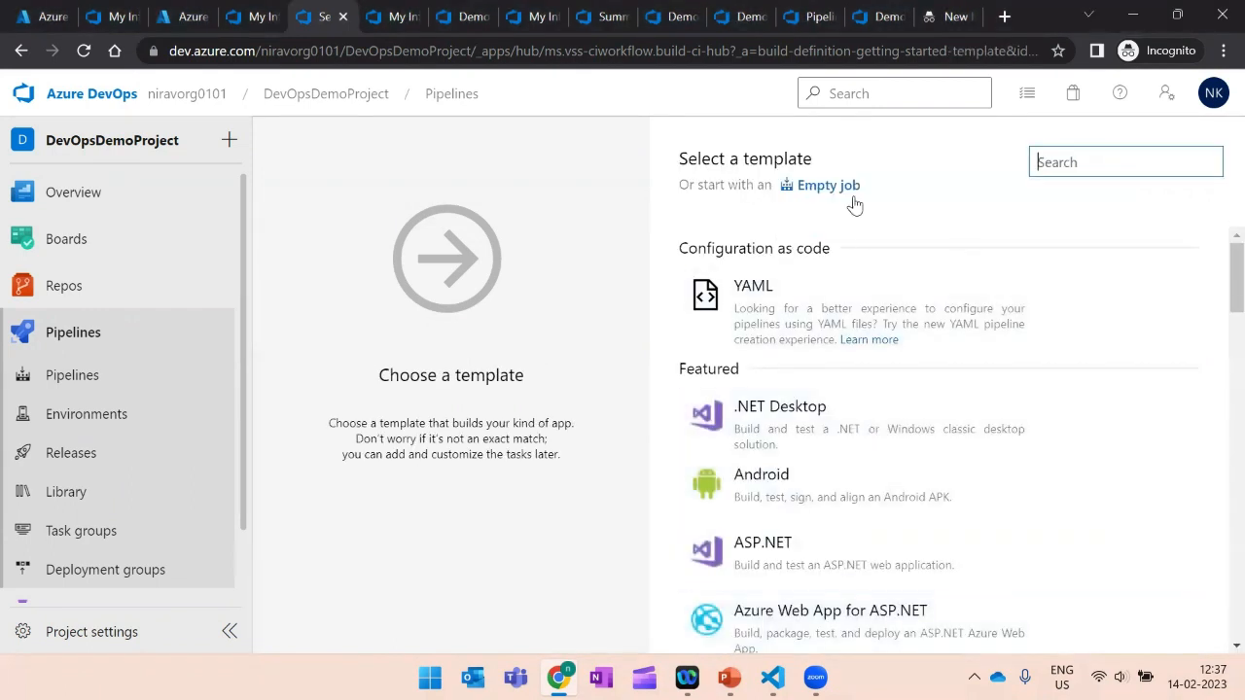
Start the pipeline from an empty job and save it in the folder \test pipeline.
left_click(827, 187)
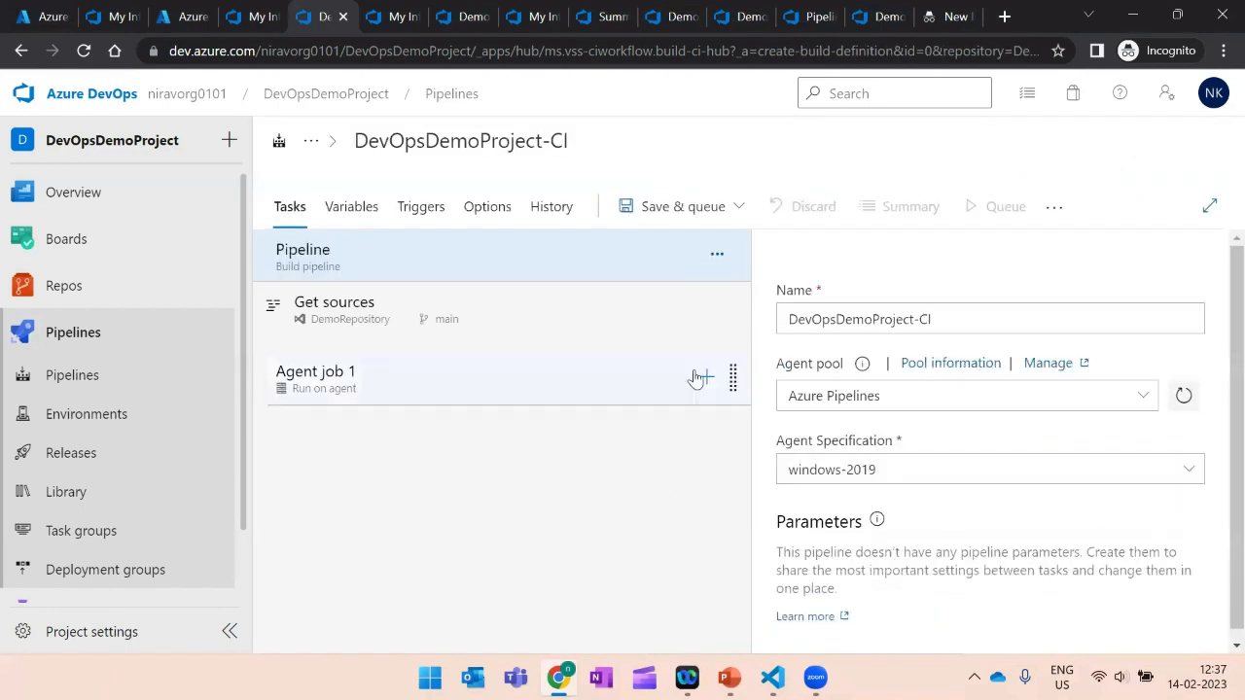
left_click(738, 208)
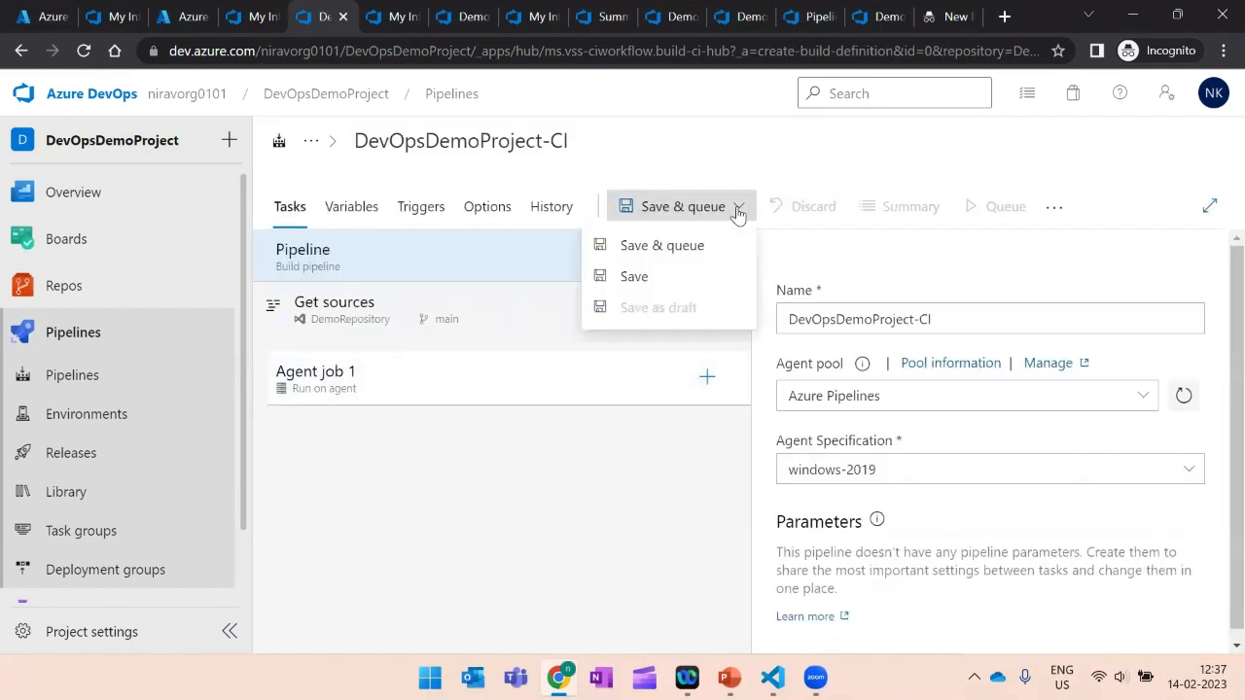
left_click(638, 277)
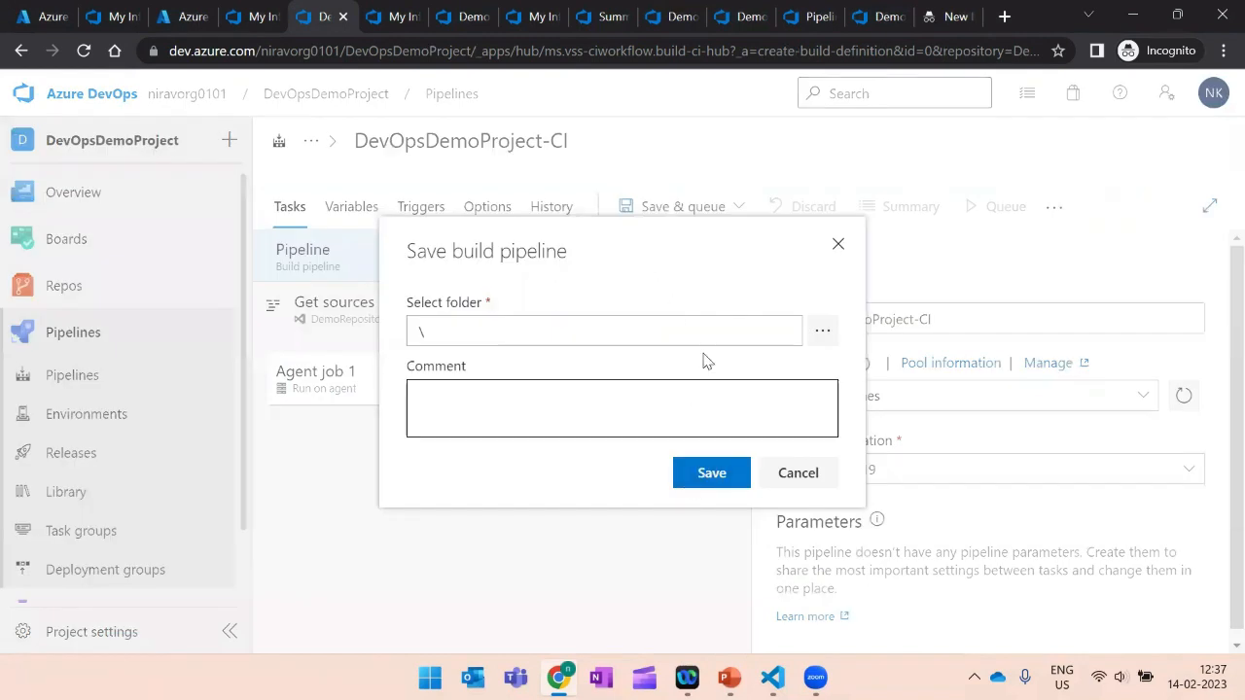
left_click(641, 319)
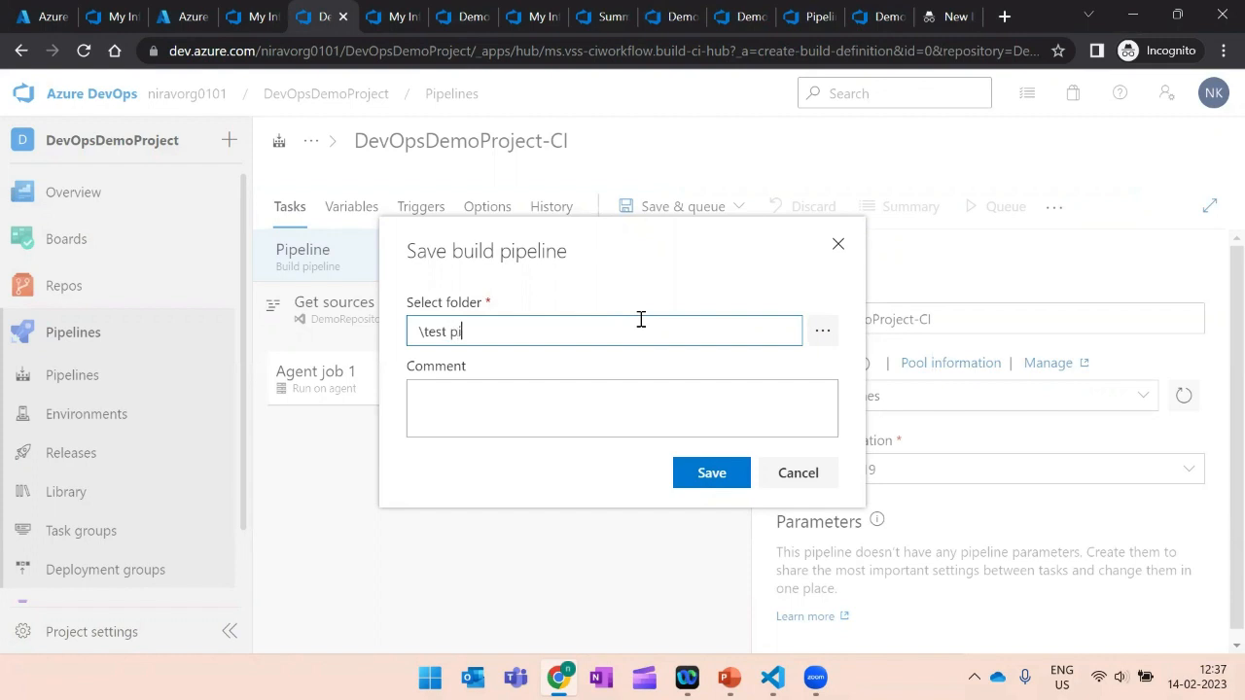
left_click(711, 472)
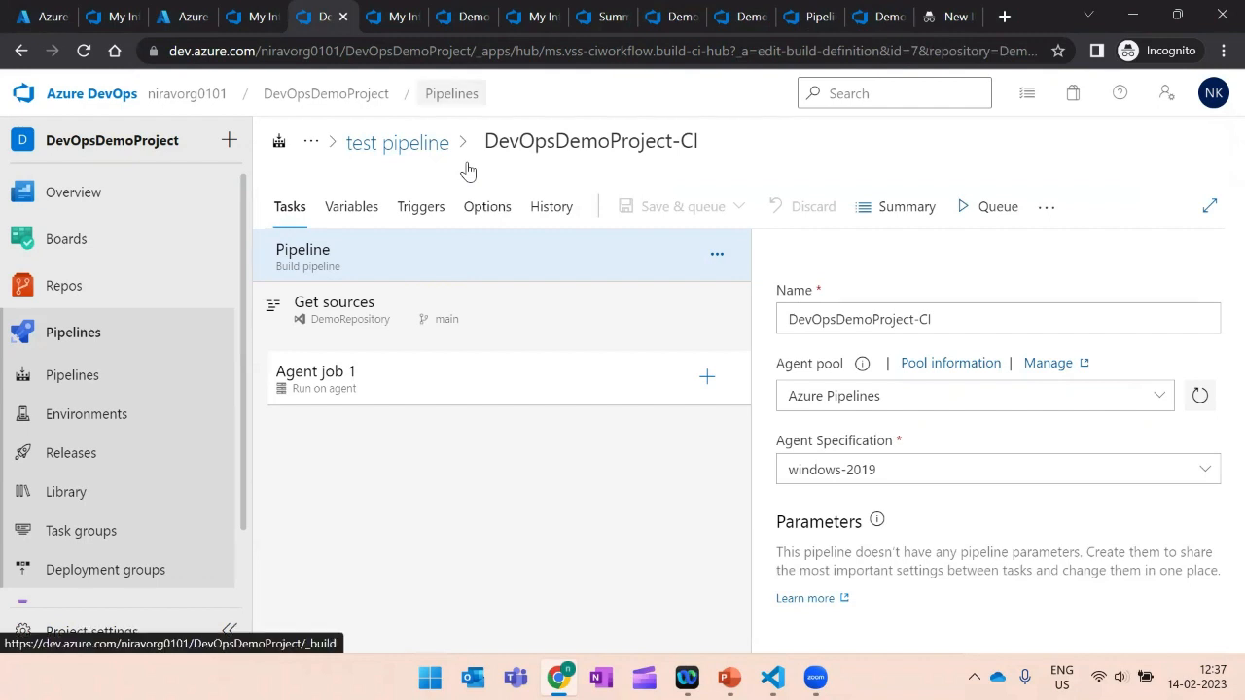
View the tasks available for Agent job 1, and open the existing Demo Build Pipeline for editing.
left_click(707, 377)
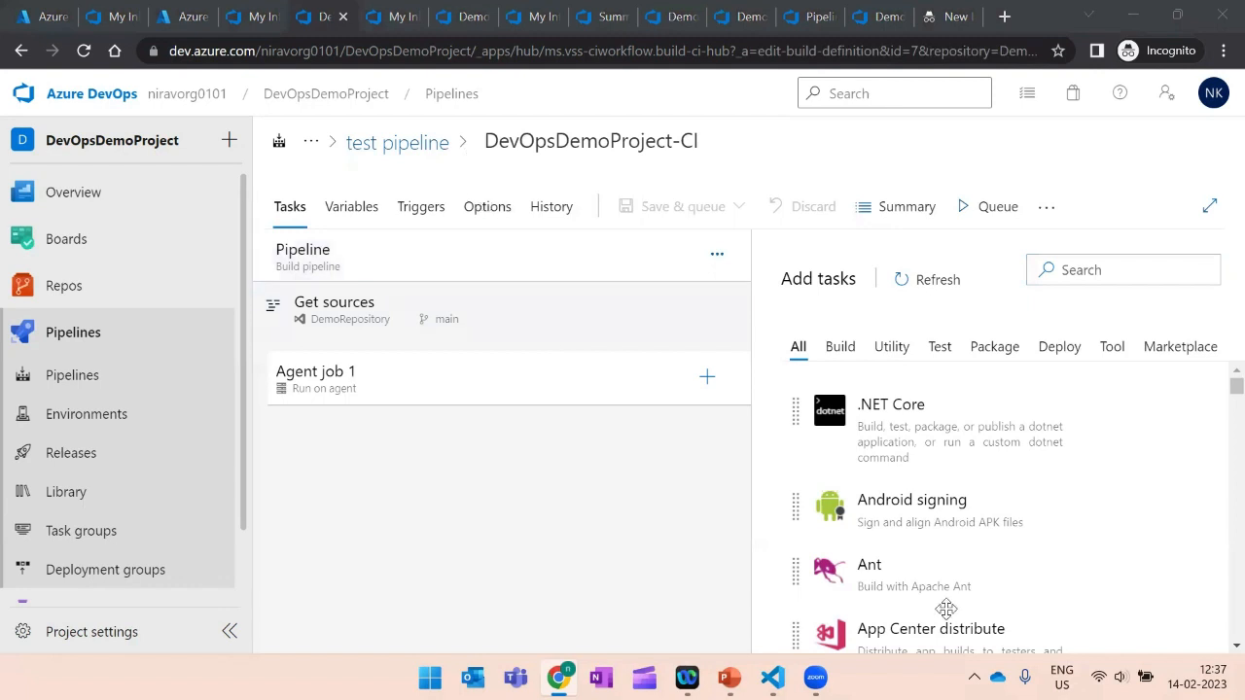
left_click(449, 95)
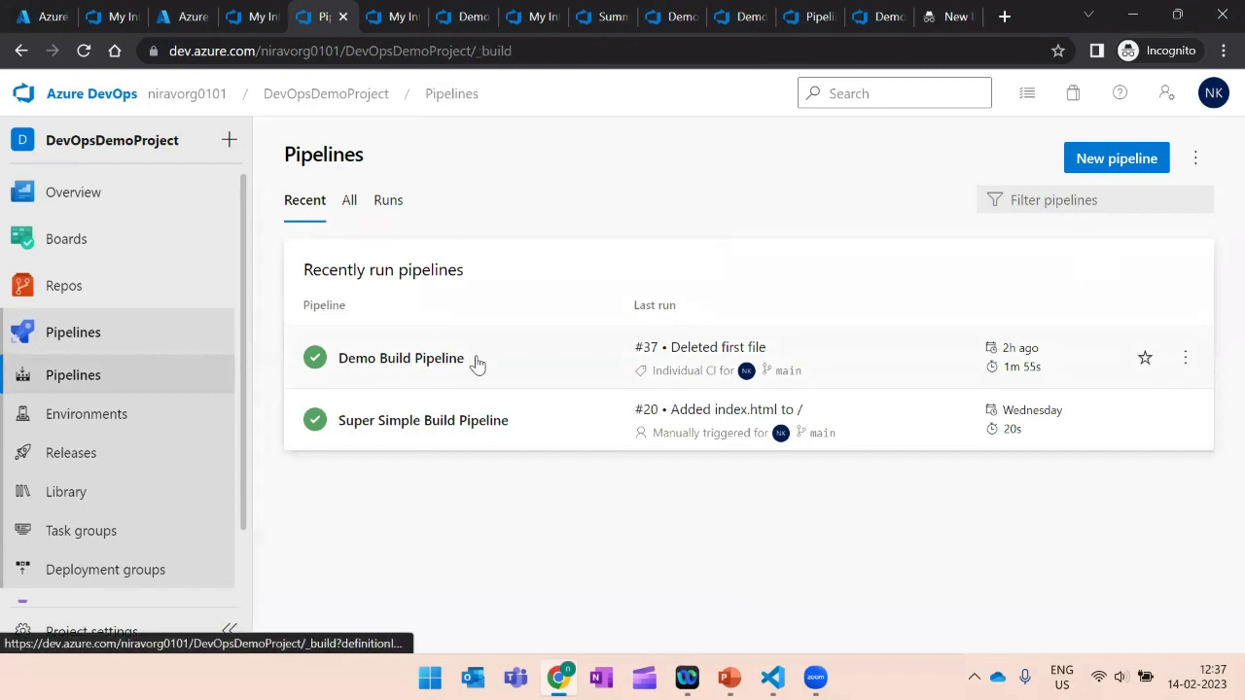
left_click(401, 360)
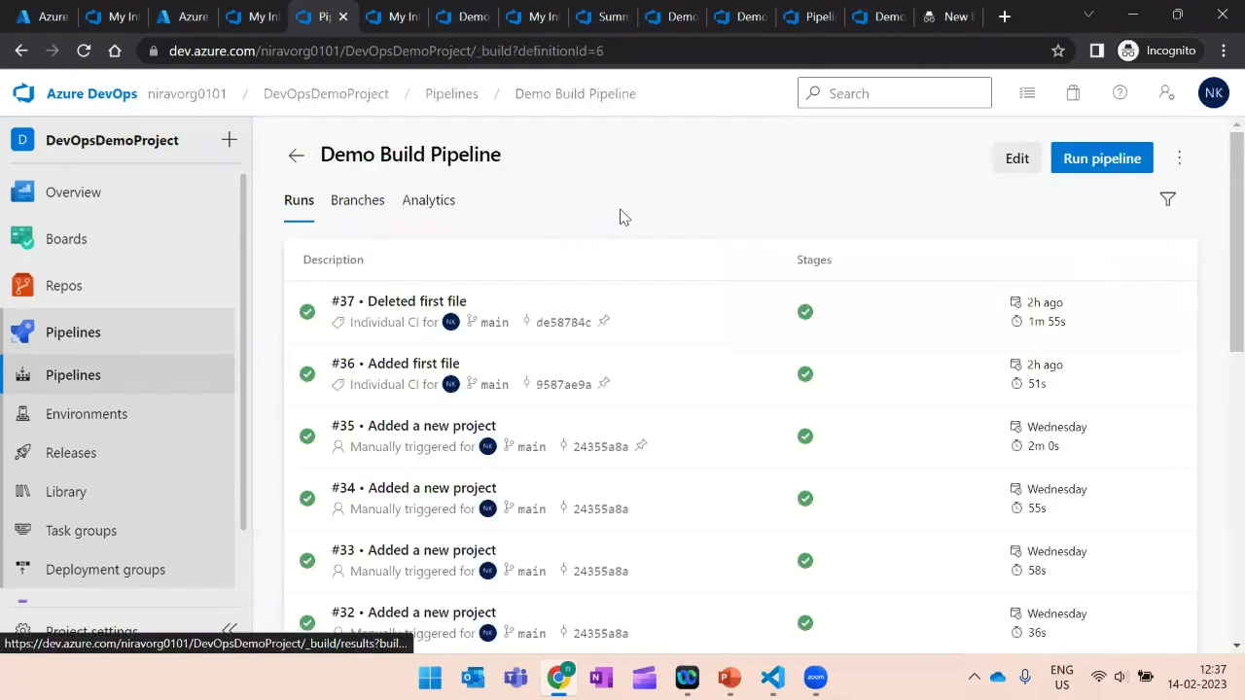
left_click(1016, 161)
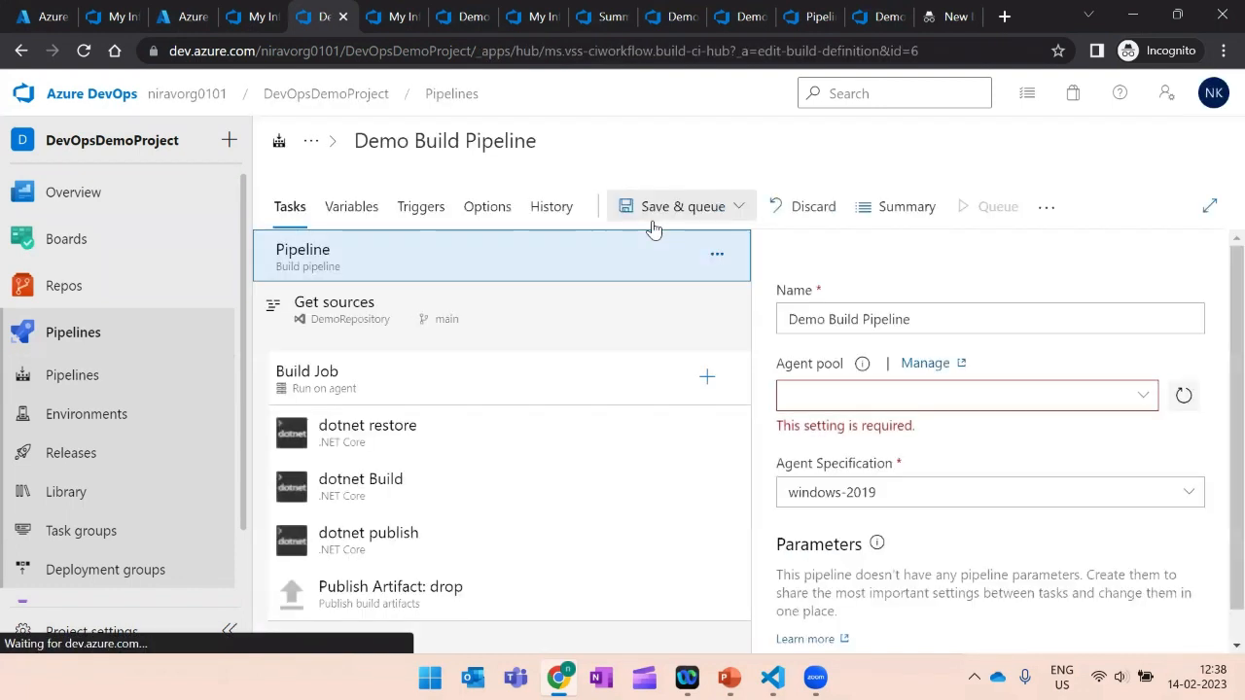
Add a .NET Core task to the Build Job, view its settings and discard the unsaved pipeline changes.
left_click(707, 377)
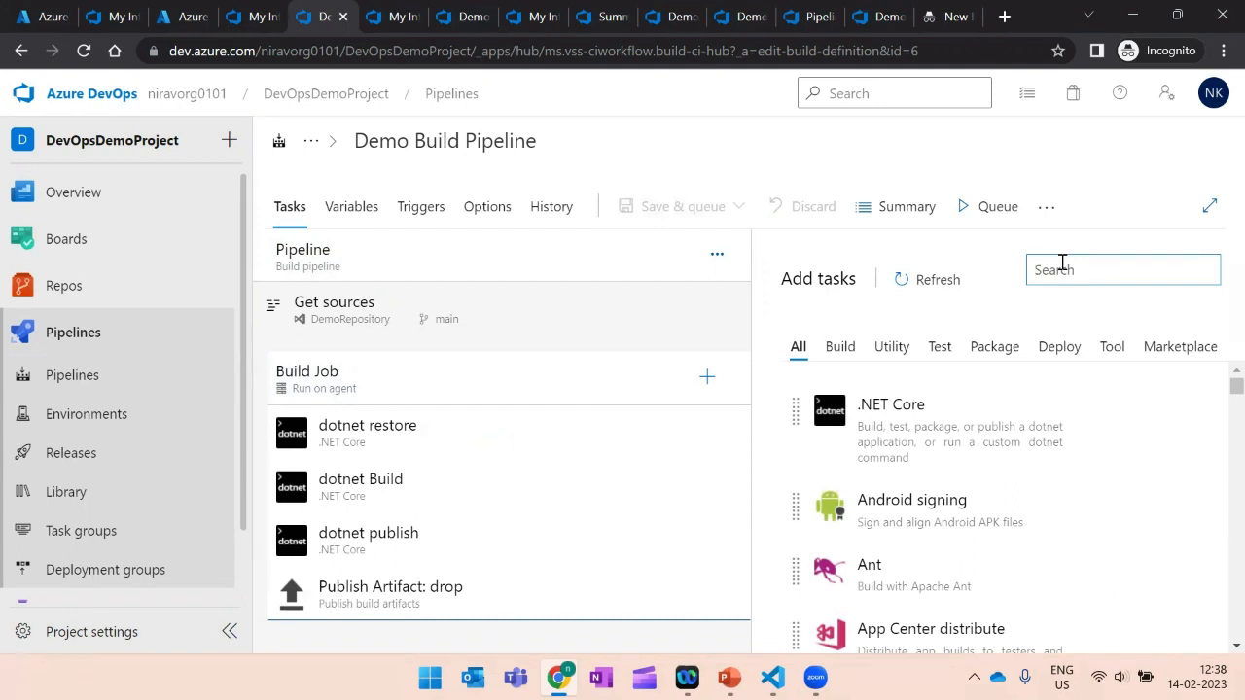
mouse_move(878, 450)
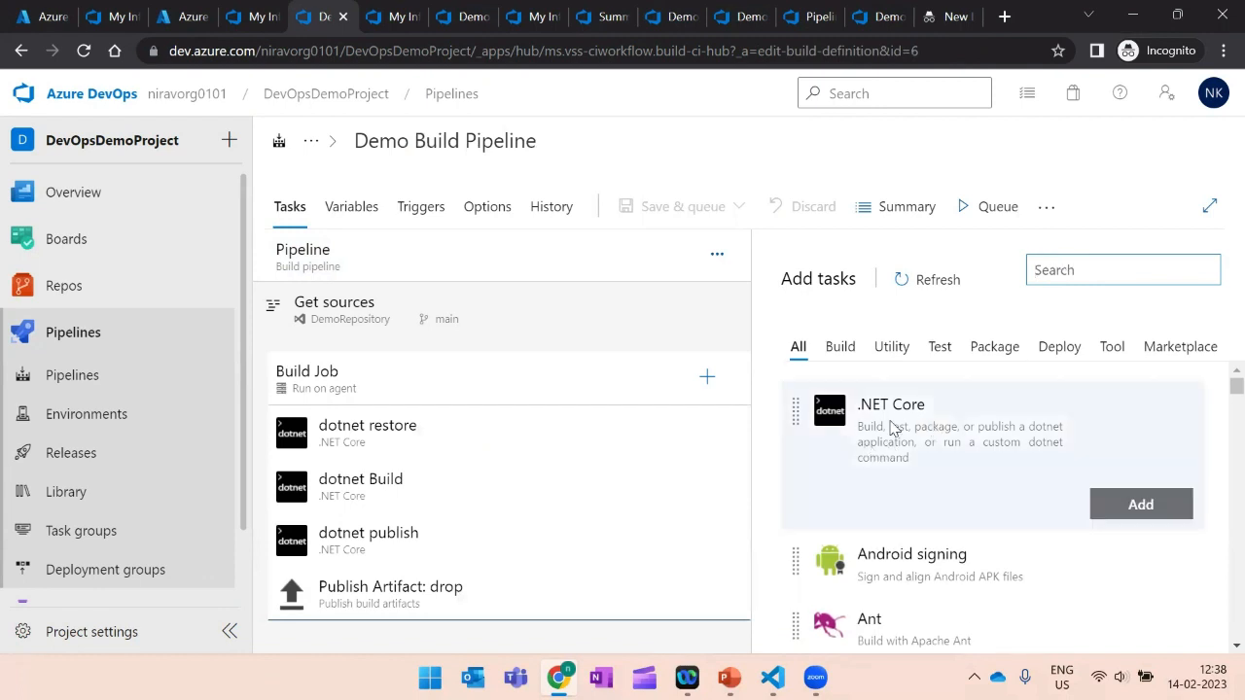
left_click(1140, 505)
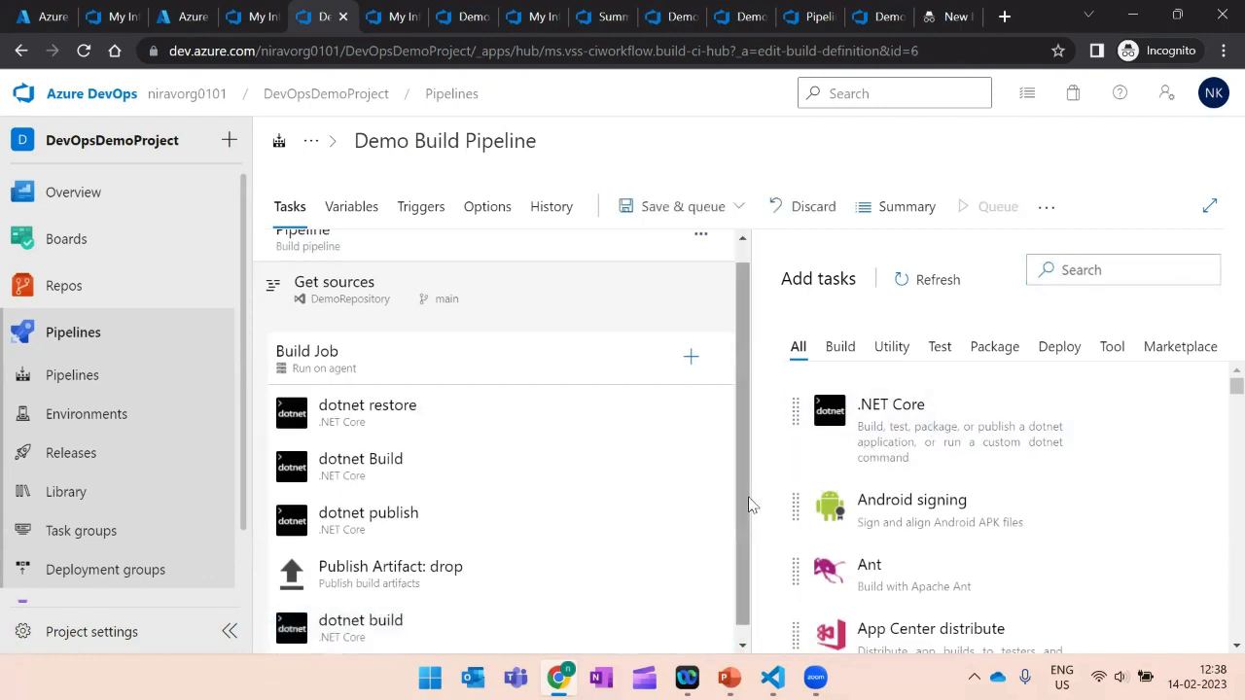
left_click(379, 632)
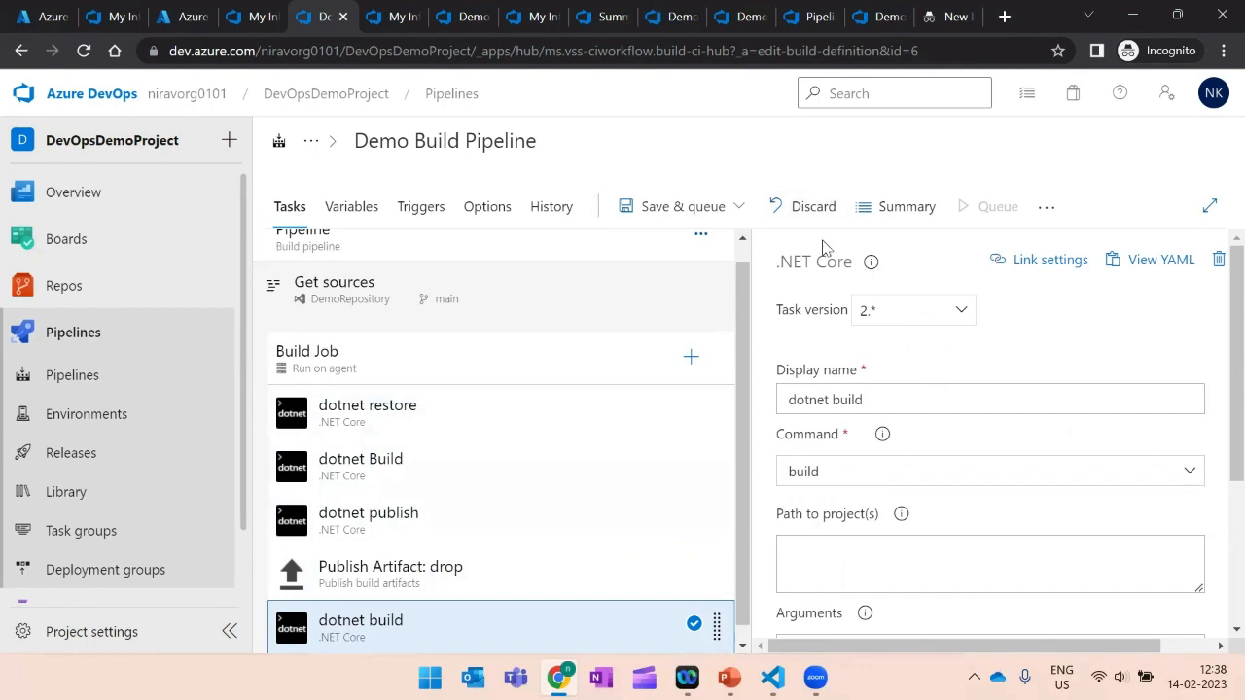
left_click(822, 208)
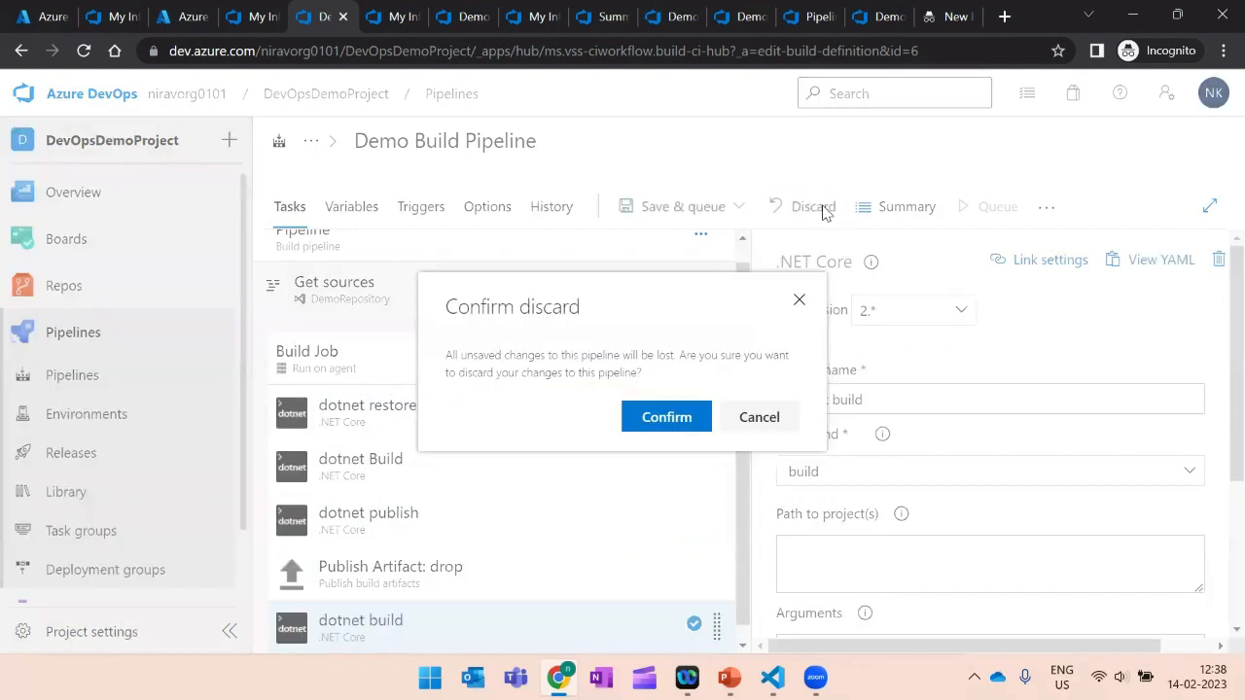
left_click(675, 426)
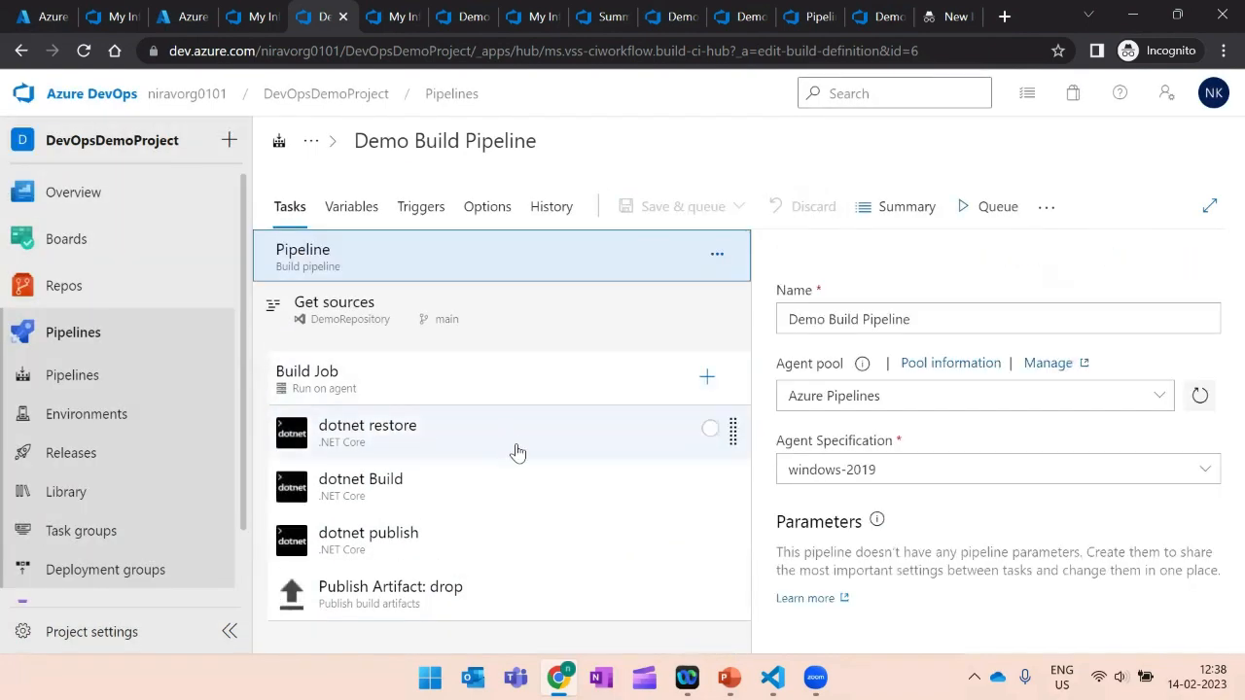
Review the Get sources options and the Build Job settings of Demo Build Pipeline.
left_click(352, 327)
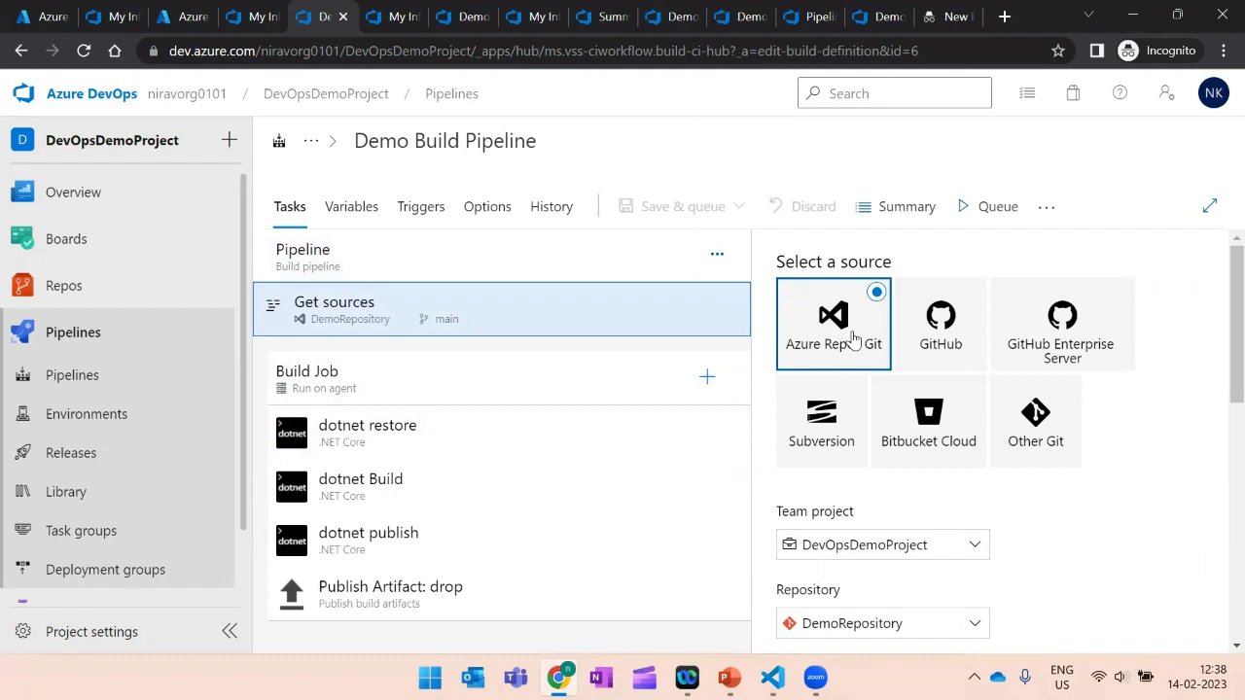
scroll(1216, 408, "down", 2)
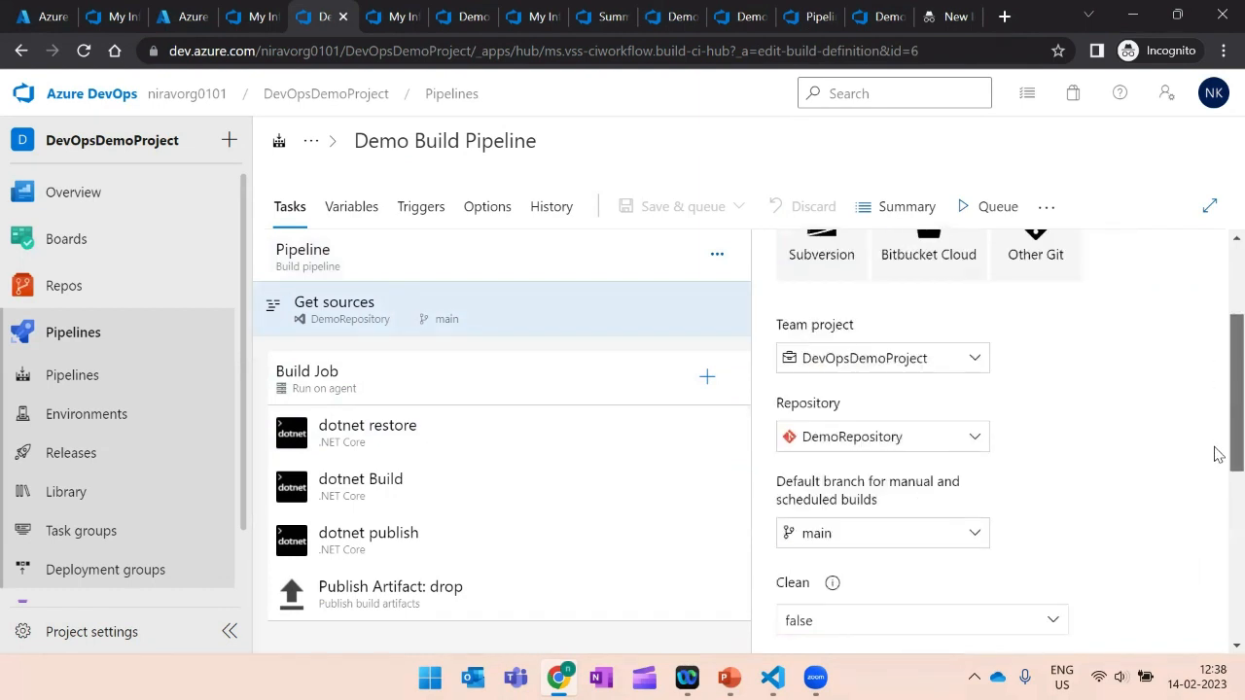
scroll(1215, 454, "down", 5)
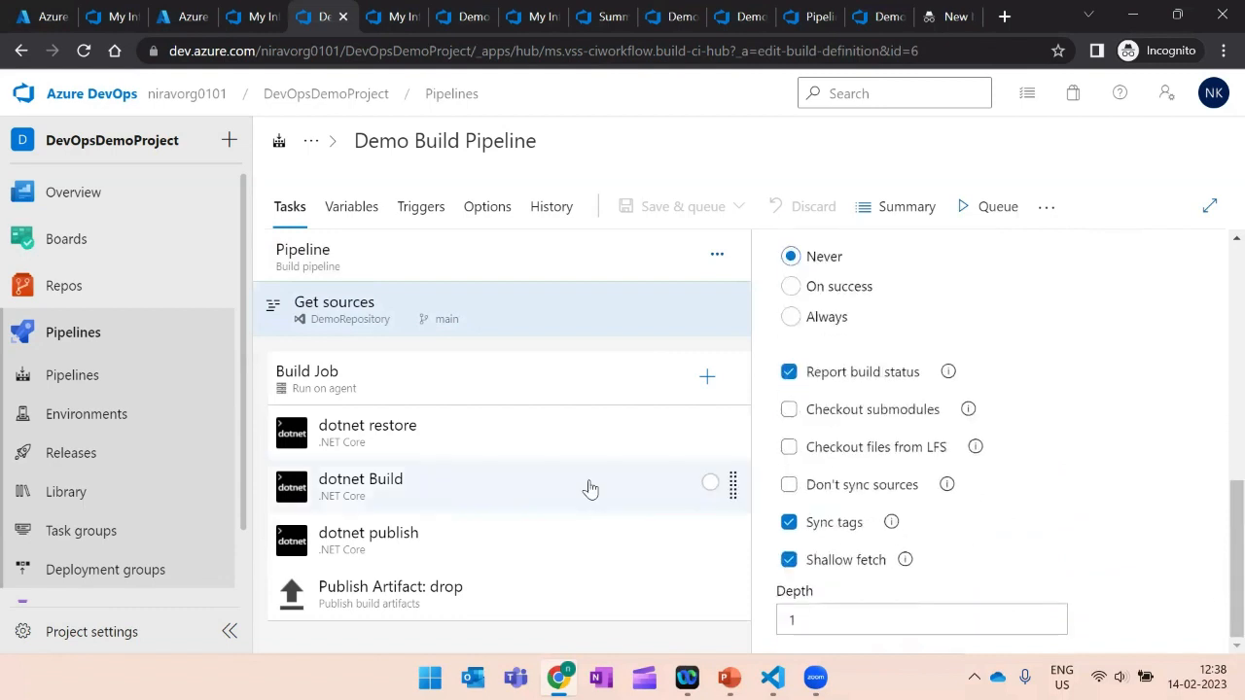
left_click(341, 398)
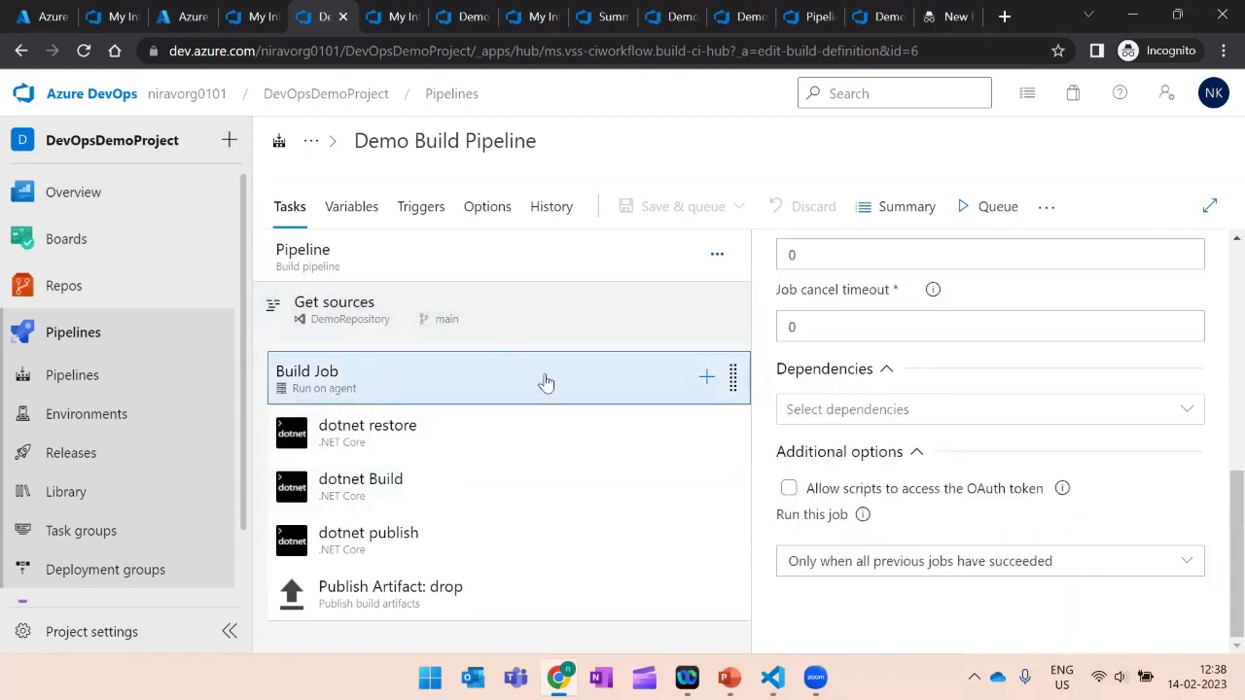
Examine the dotnet restore task's command, project path pattern and feed settings.
left_click(436, 444)
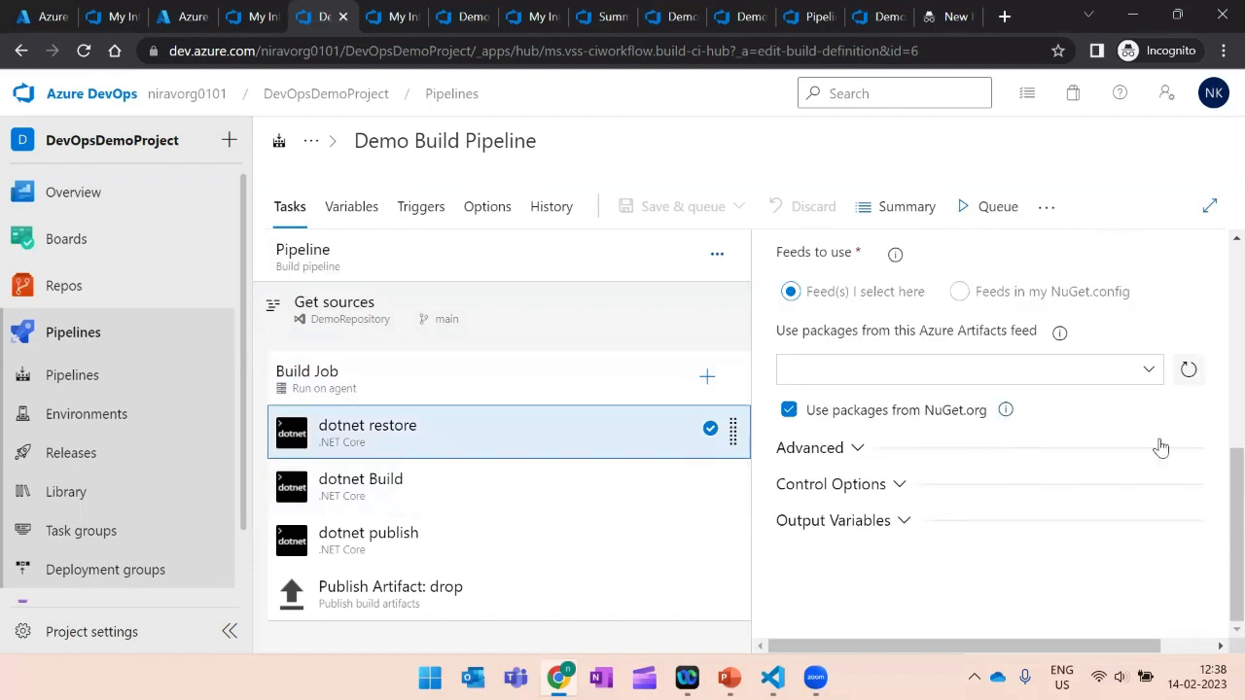
left_click_drag(1216, 483, 1212, 206)
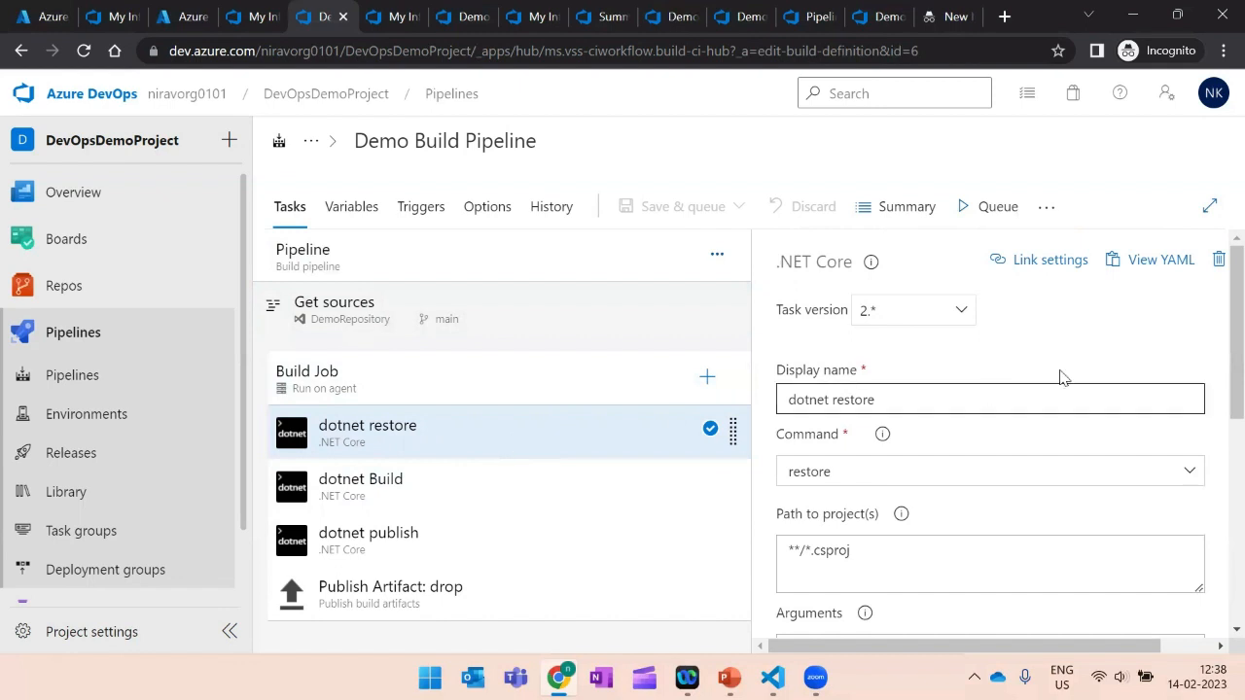
left_click_drag(1213, 317, 1215, 395)
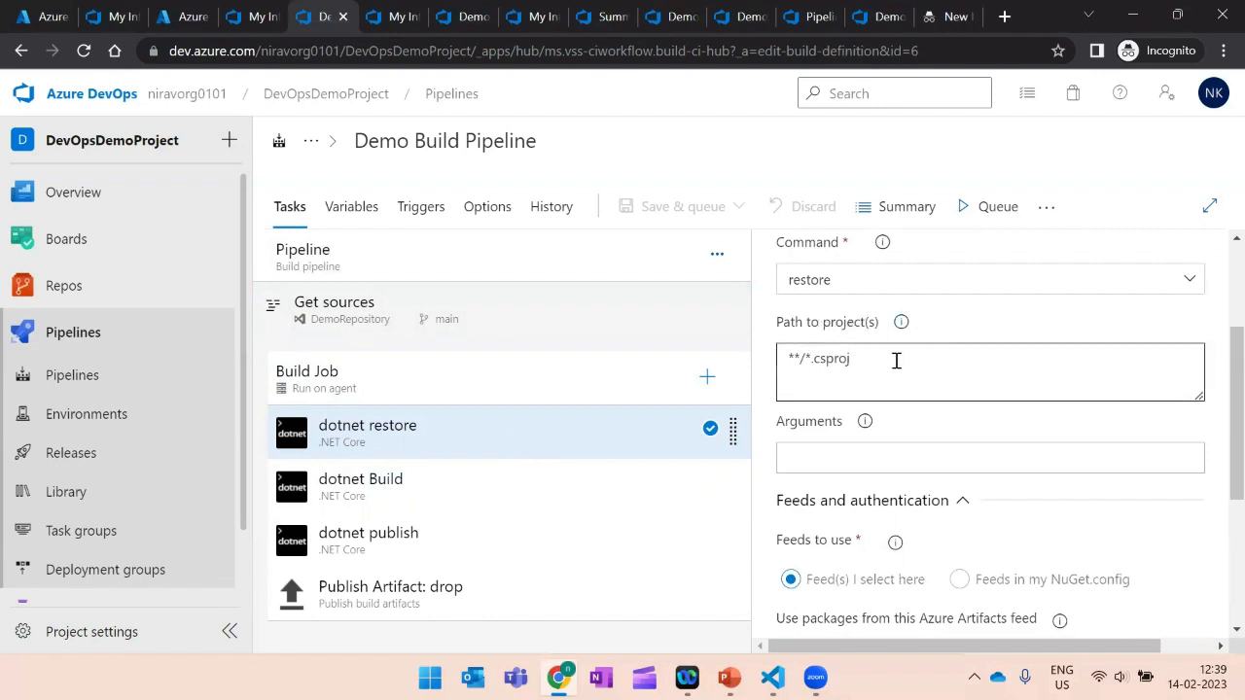
left_click_drag(880, 364, 786, 366)
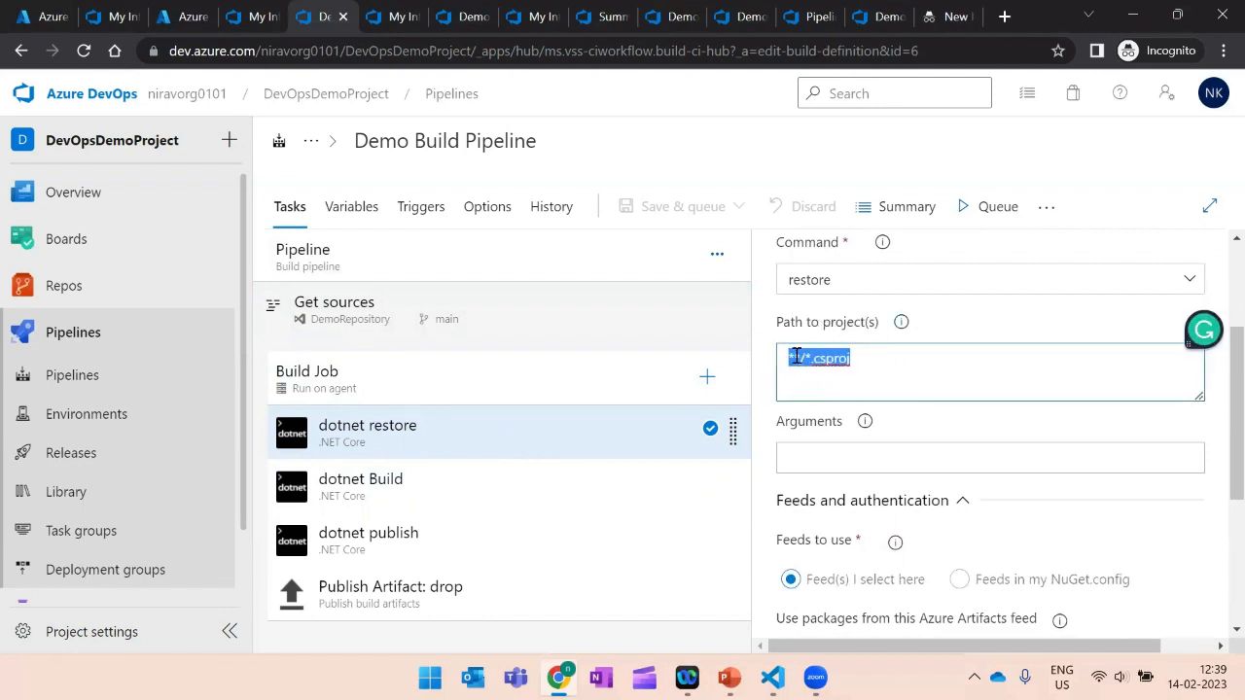
left_click(795, 358)
type("*")
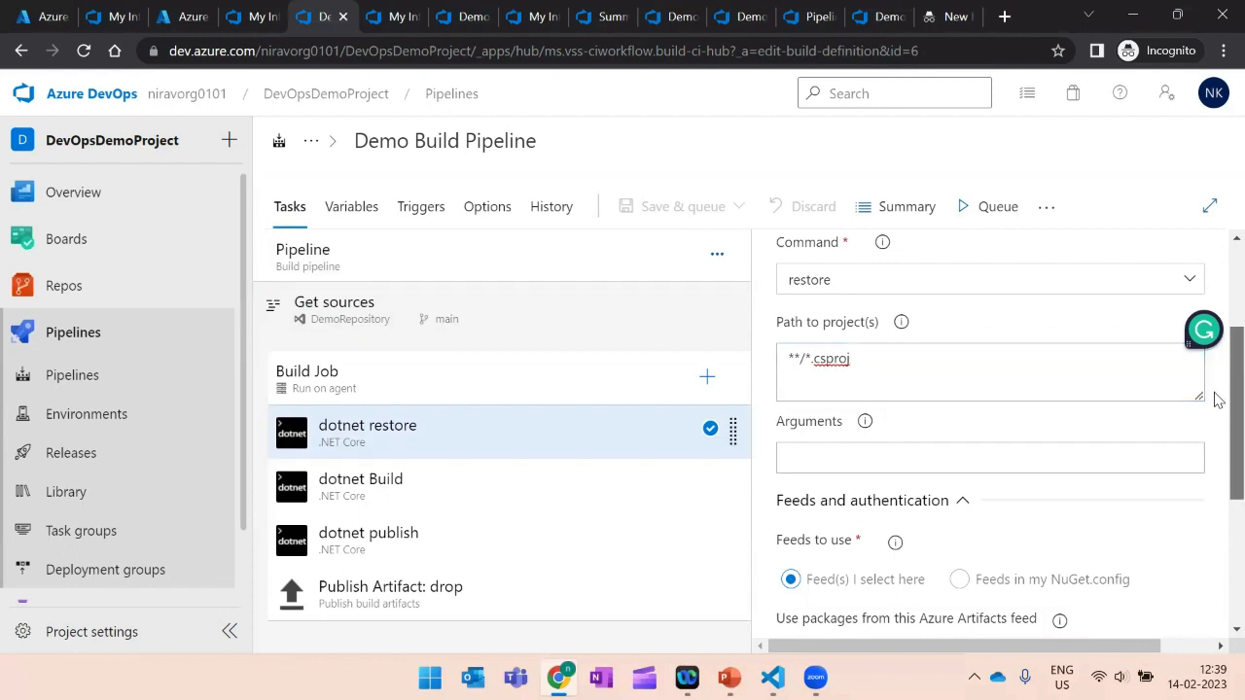
scroll(1214, 392, "down", 3)
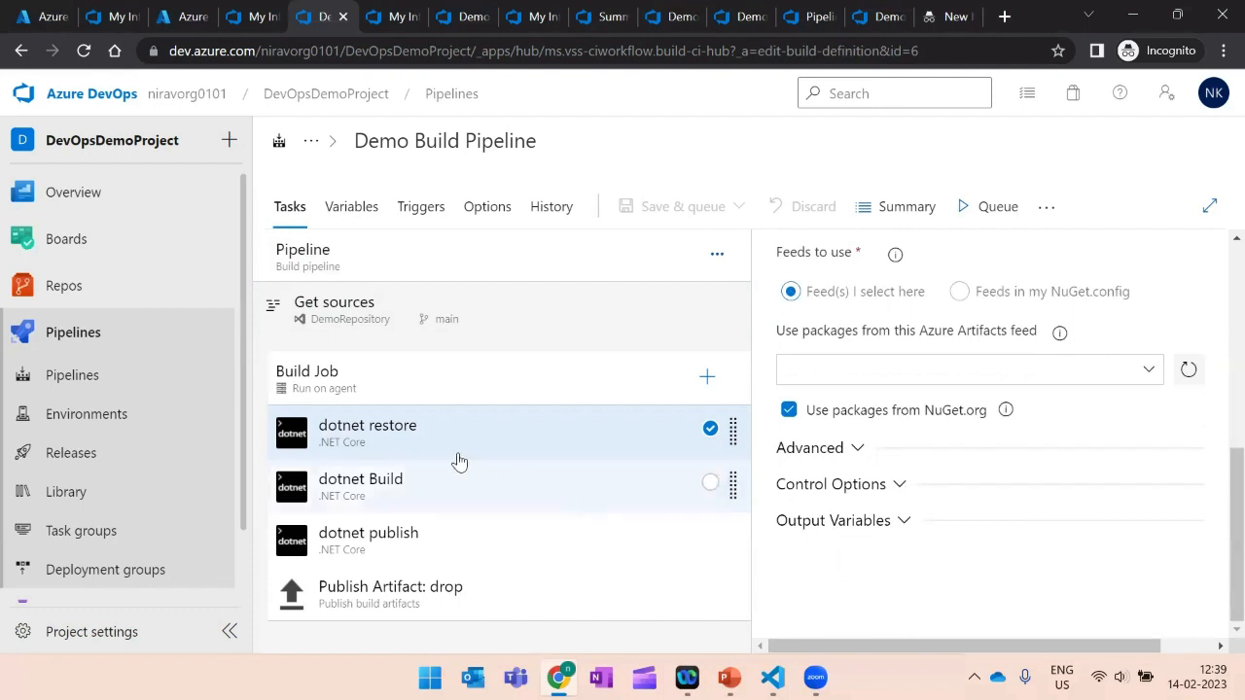
Examine the dotnet Build task's project path pattern and its build configuration argument.
left_click(408, 479)
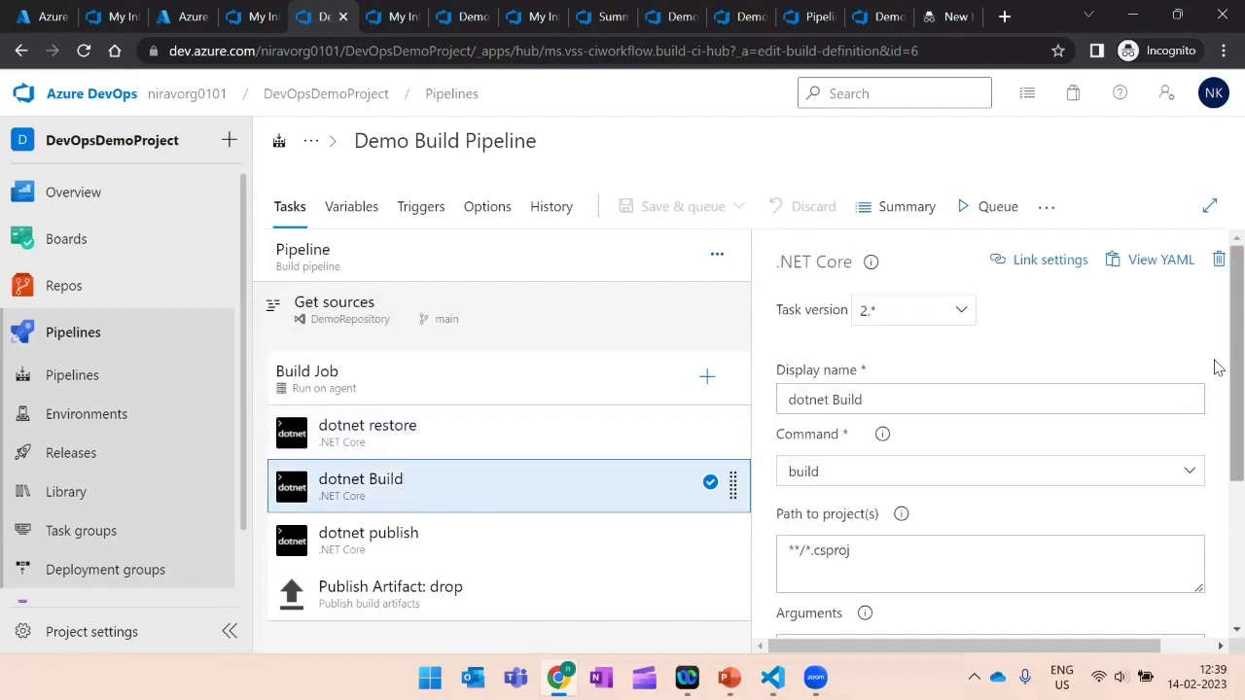
scroll(1214, 361, "down", 3)
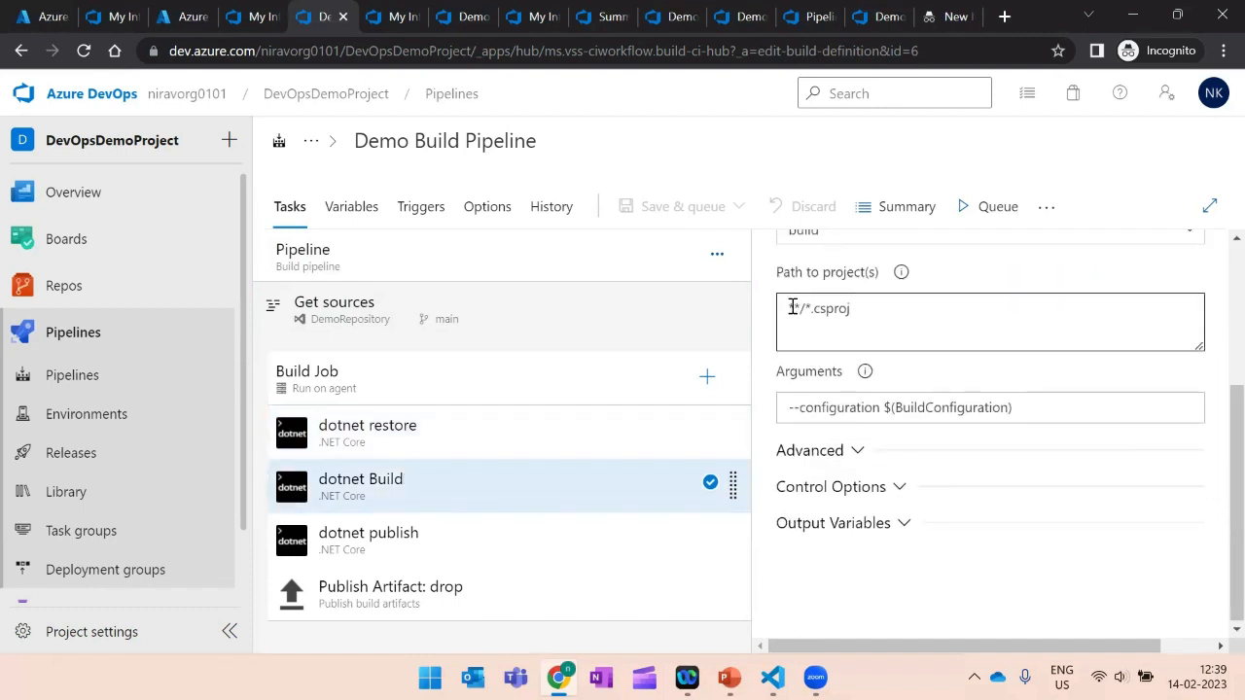
left_click_drag(781, 309, 803, 308)
left_click(889, 327)
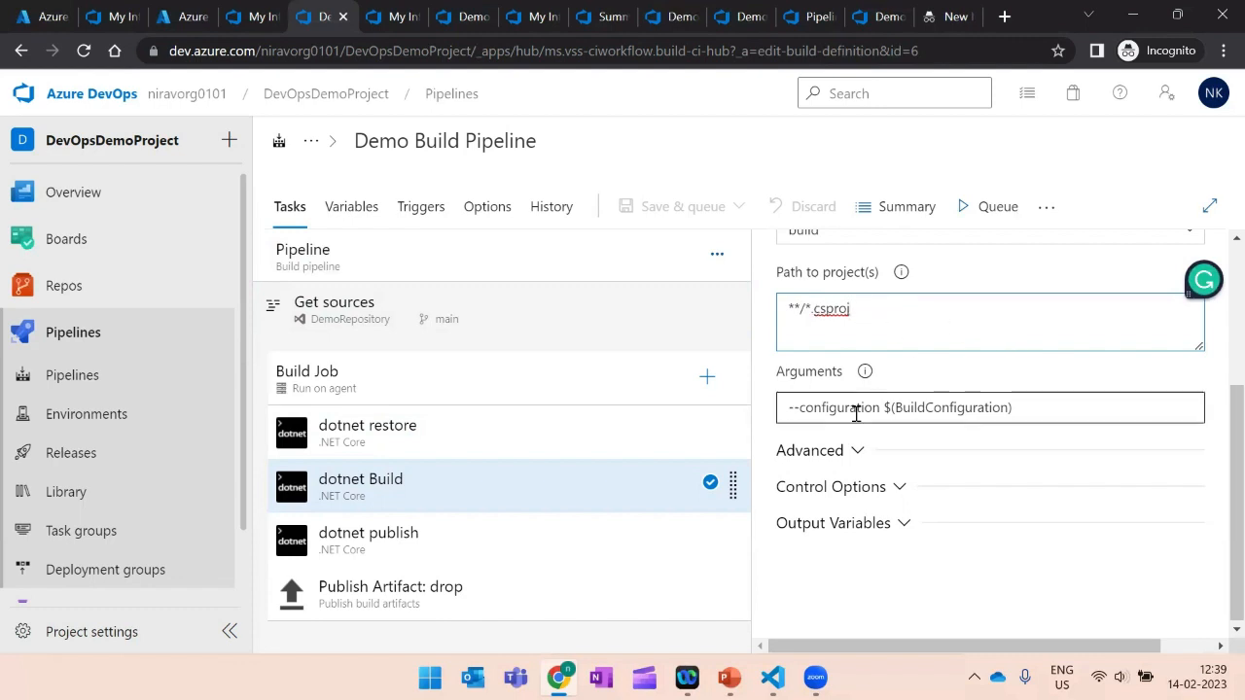
double_click(949, 410)
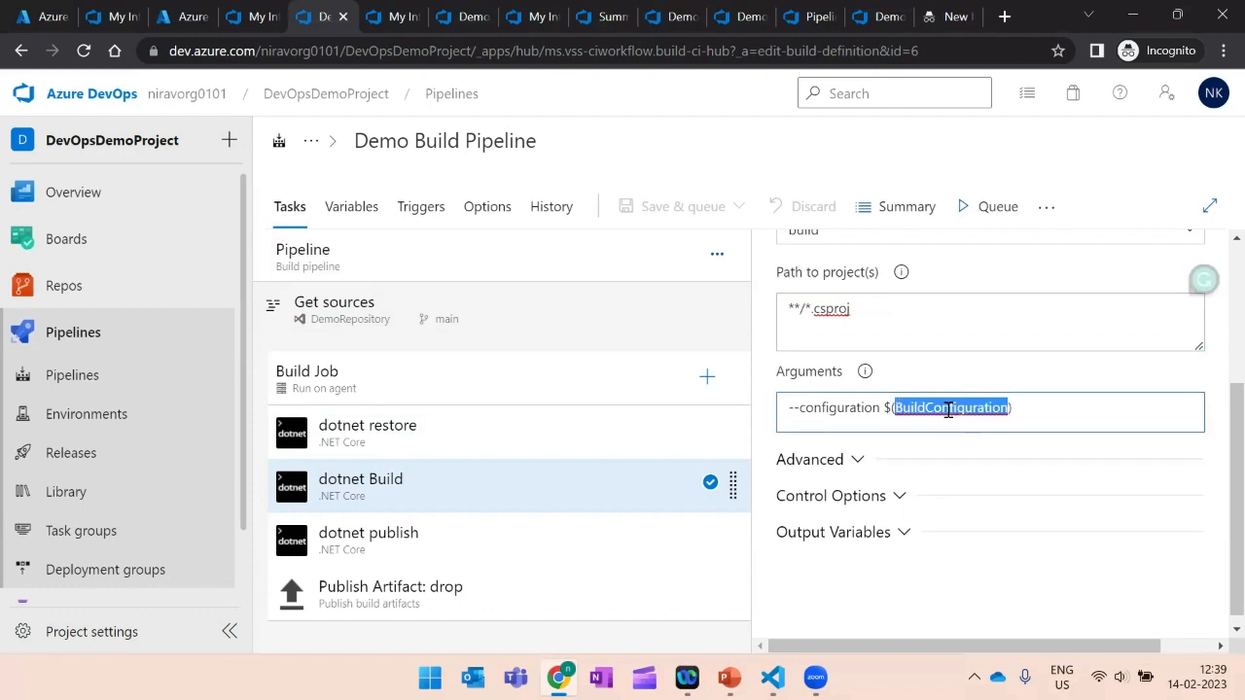
left_click(1218, 429)
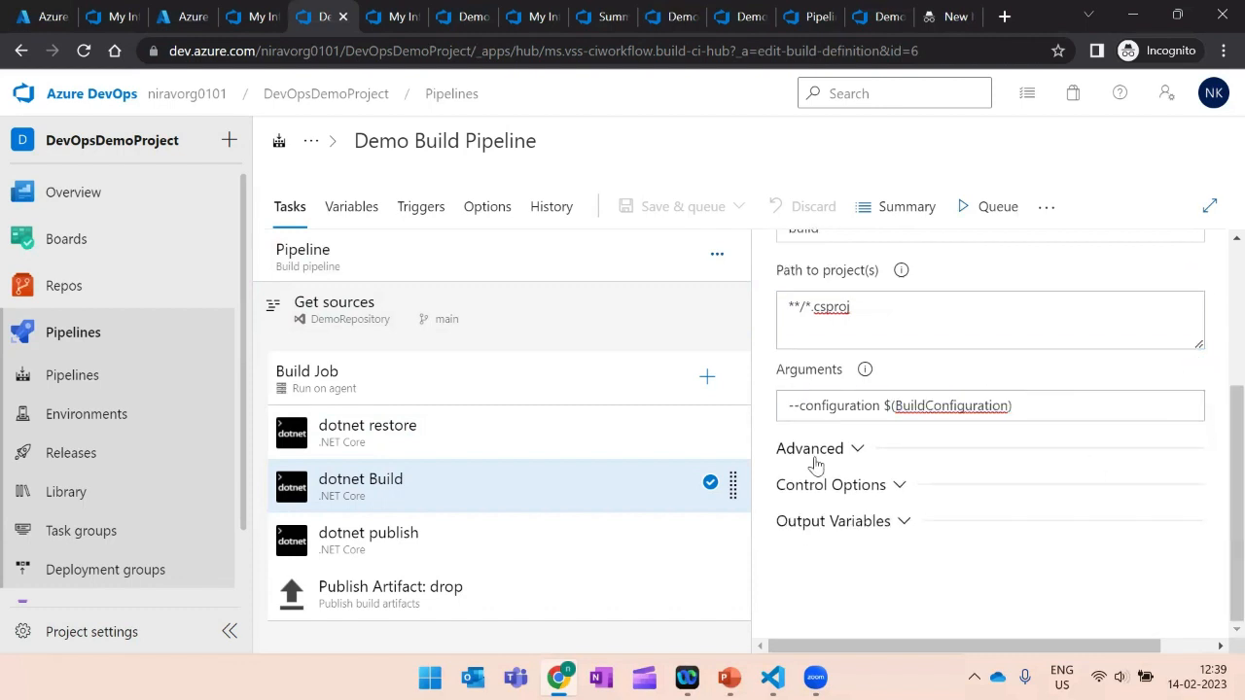
Review the settings of the dotnet publish task and of the Publish Artifact: drop task.
left_click(424, 548)
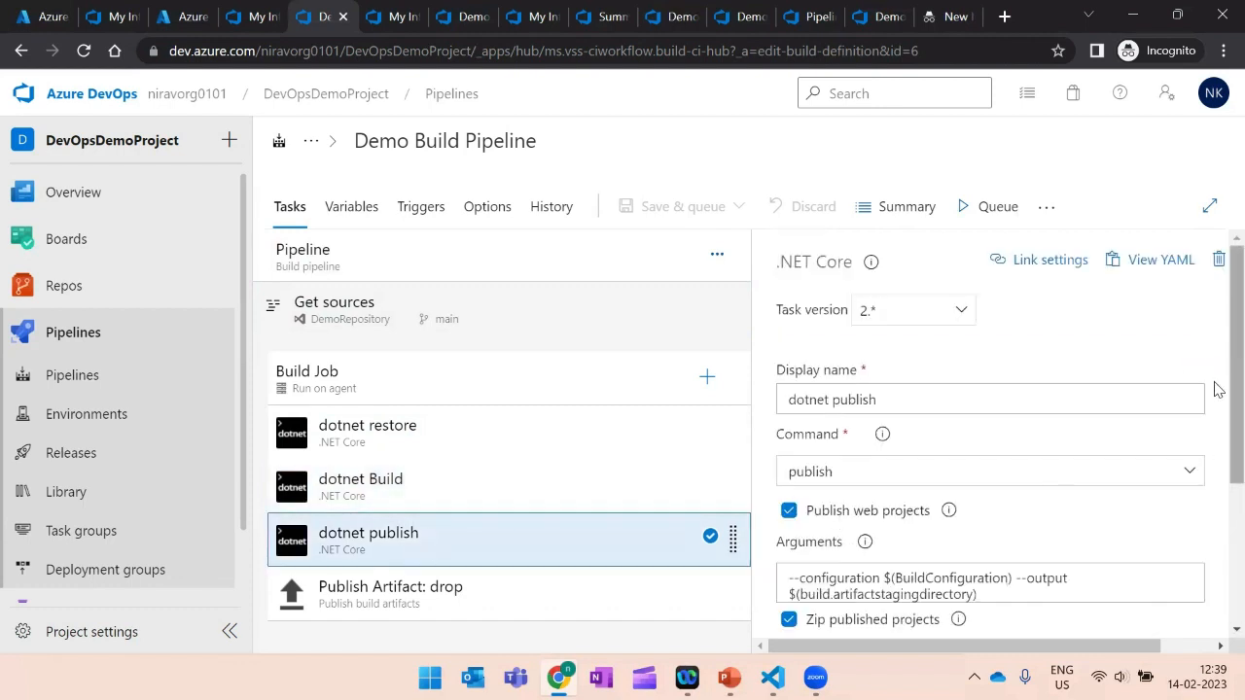
scroll(1215, 389, "down", 3)
left_click(411, 596)
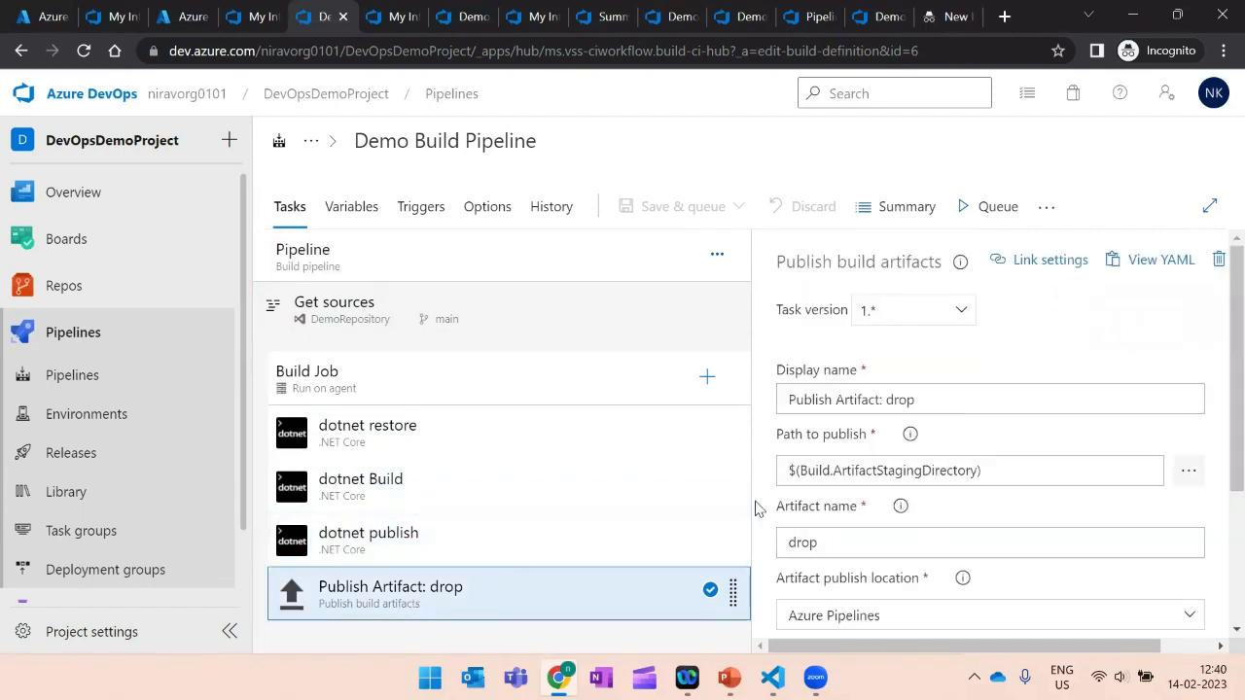
scroll(1218, 384, "down", 2)
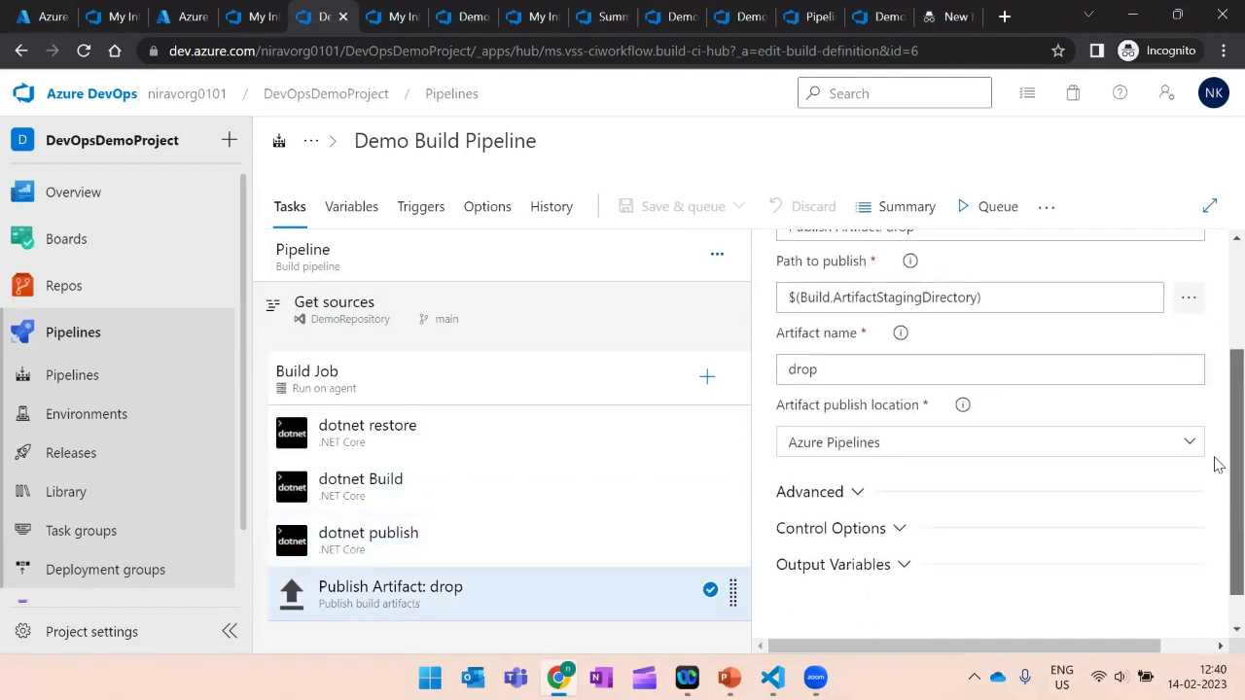
scroll(1217, 428, "up", 1)
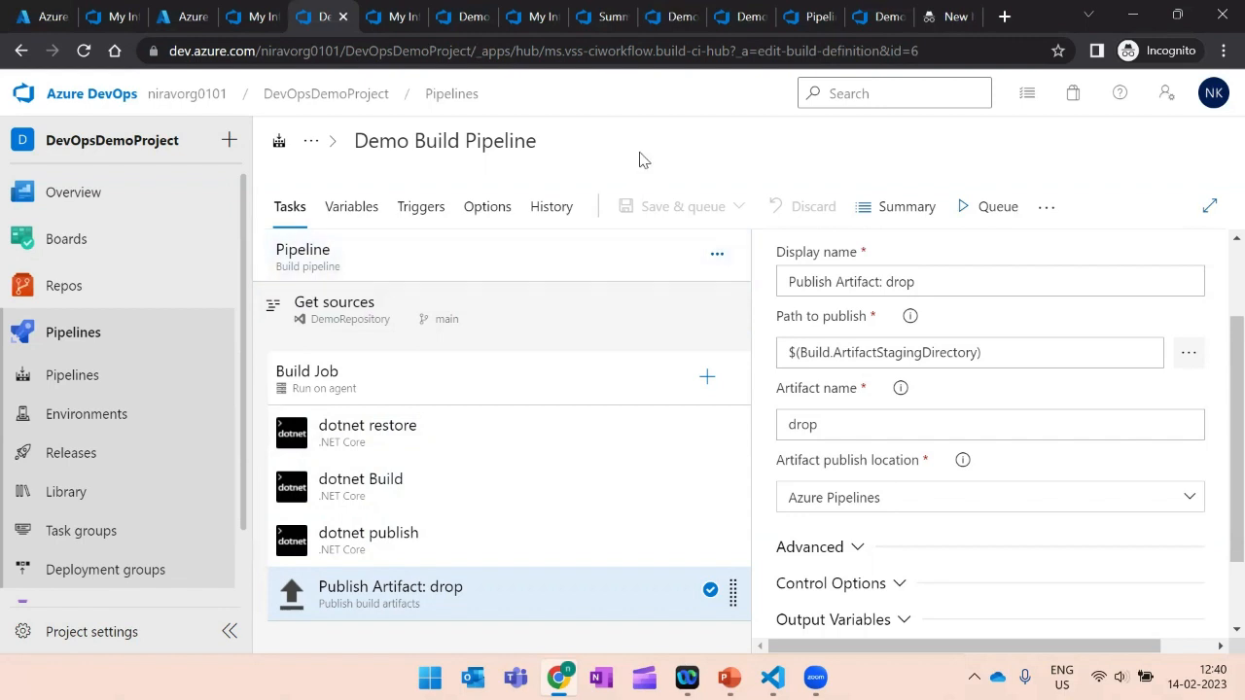
left_click_drag(623, 166, 576, 236)
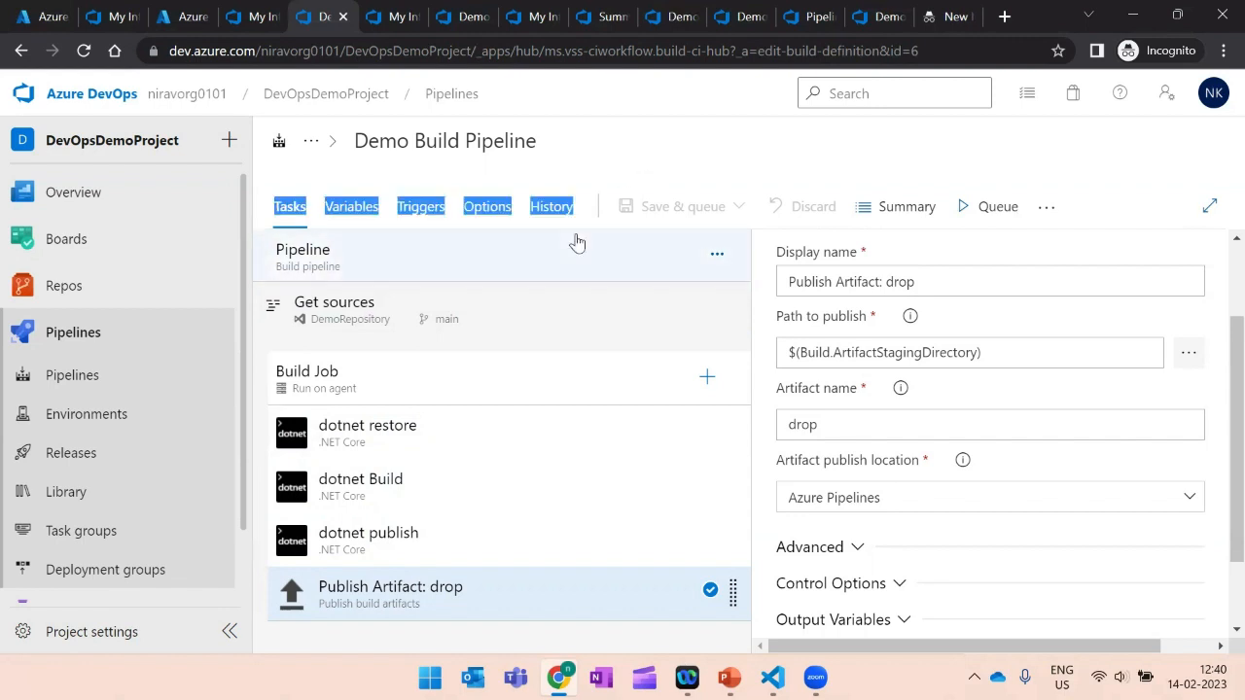
Review the dotnet restore task's command and feed settings and the dotnet Build task's project path and arguments.
left_click(699, 136)
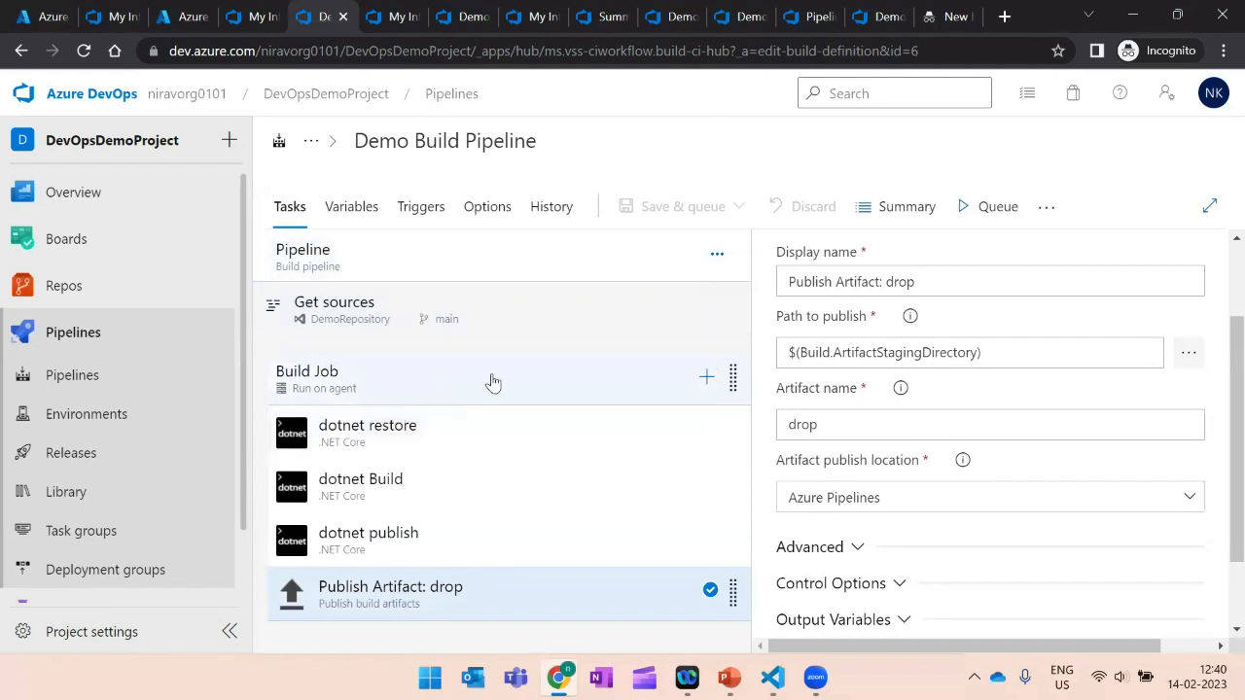
left_click(448, 445)
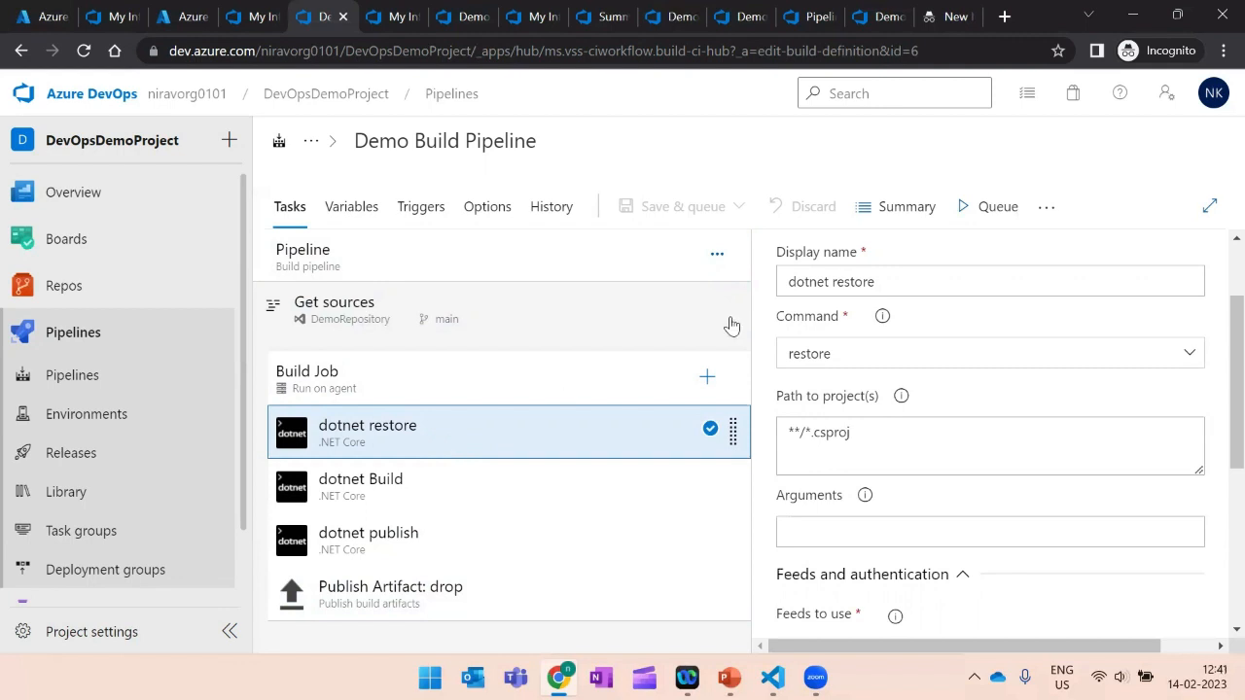
left_click_drag(1214, 314, 1215, 516)
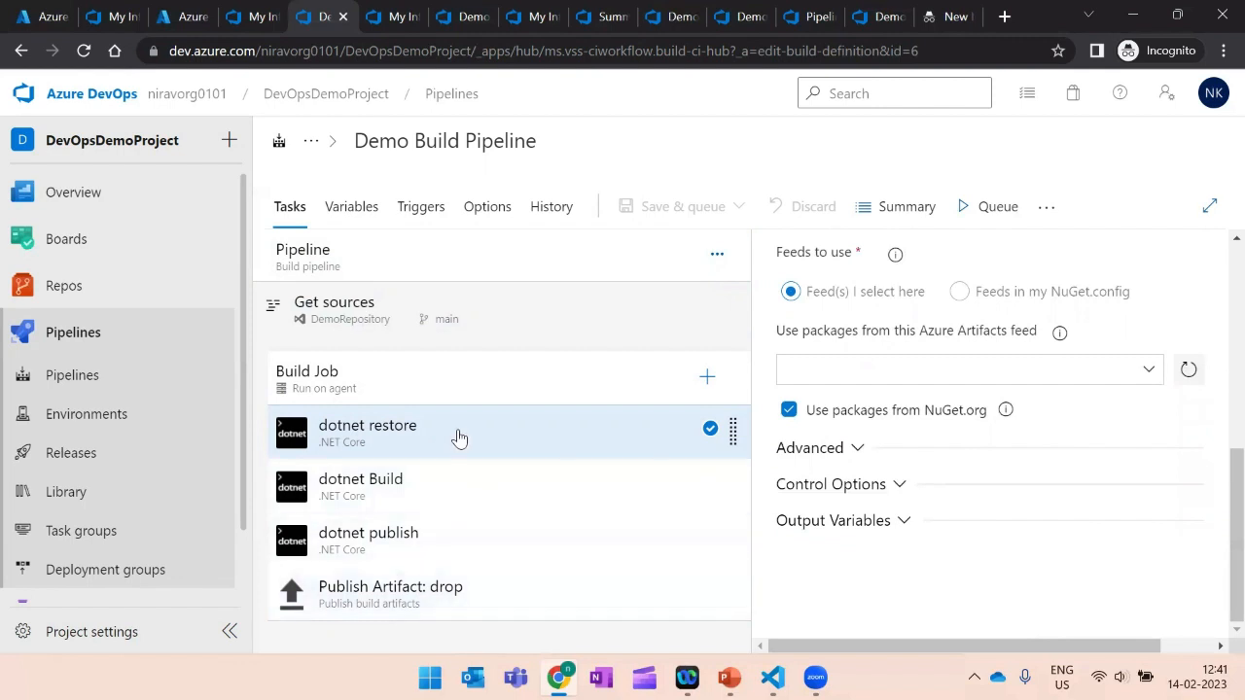
left_click(409, 496)
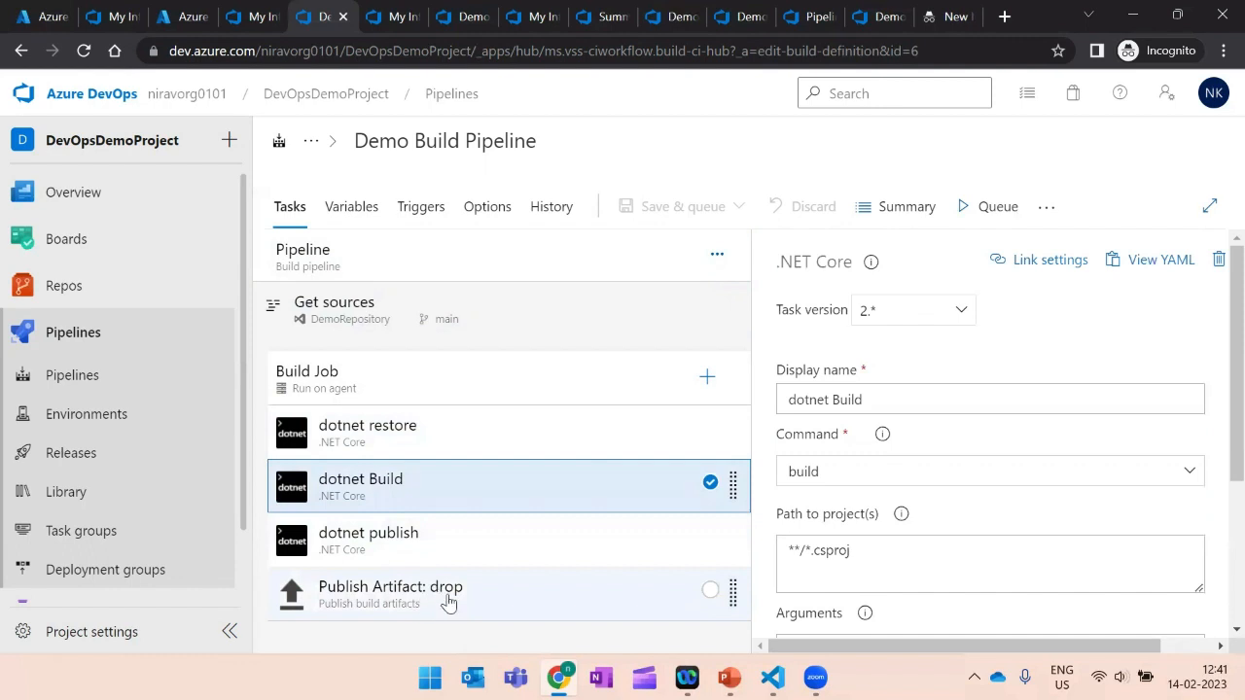
scroll(1216, 486, "down", 3)
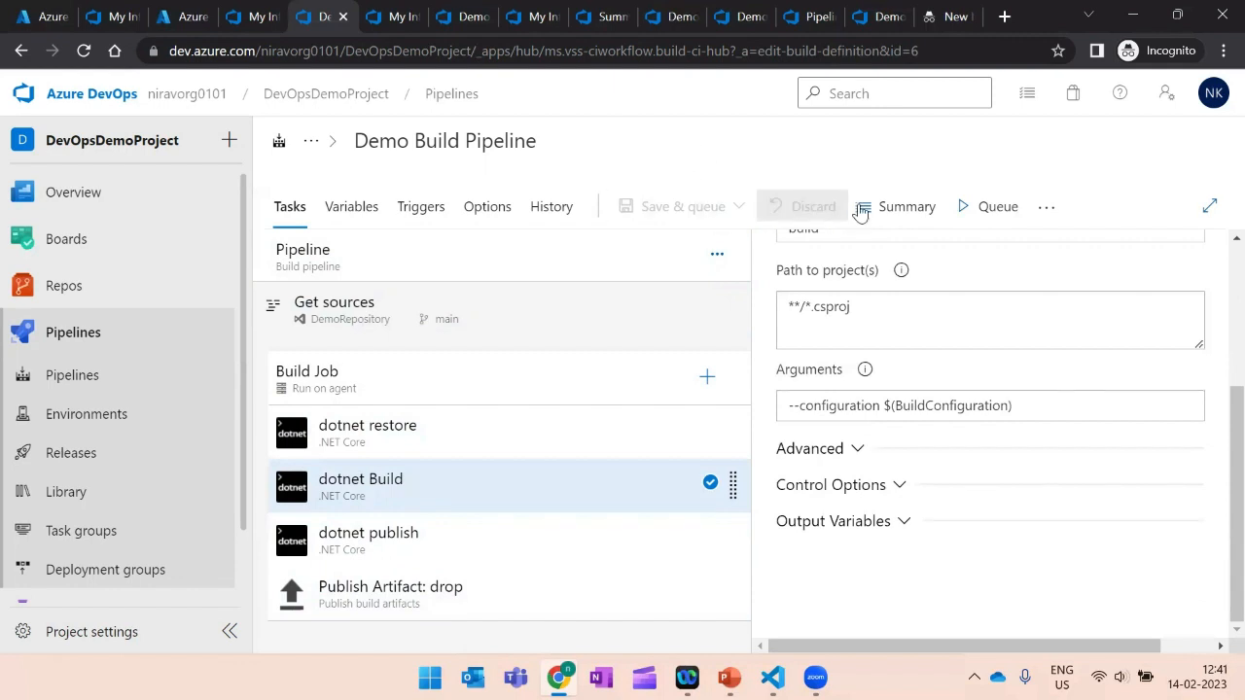
Run Demo Build Pipeline manually on the main branch with the windows-2019 agent specification and open the Build Job log.
left_click(960, 216)
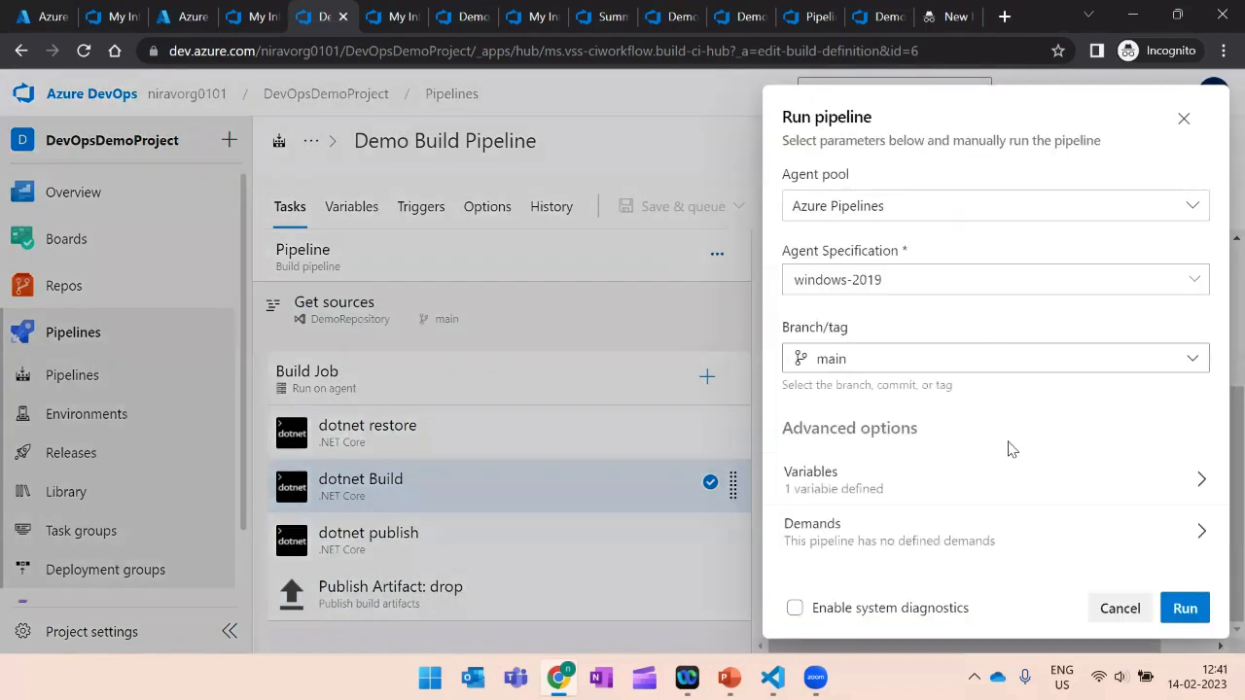
left_click(1185, 608)
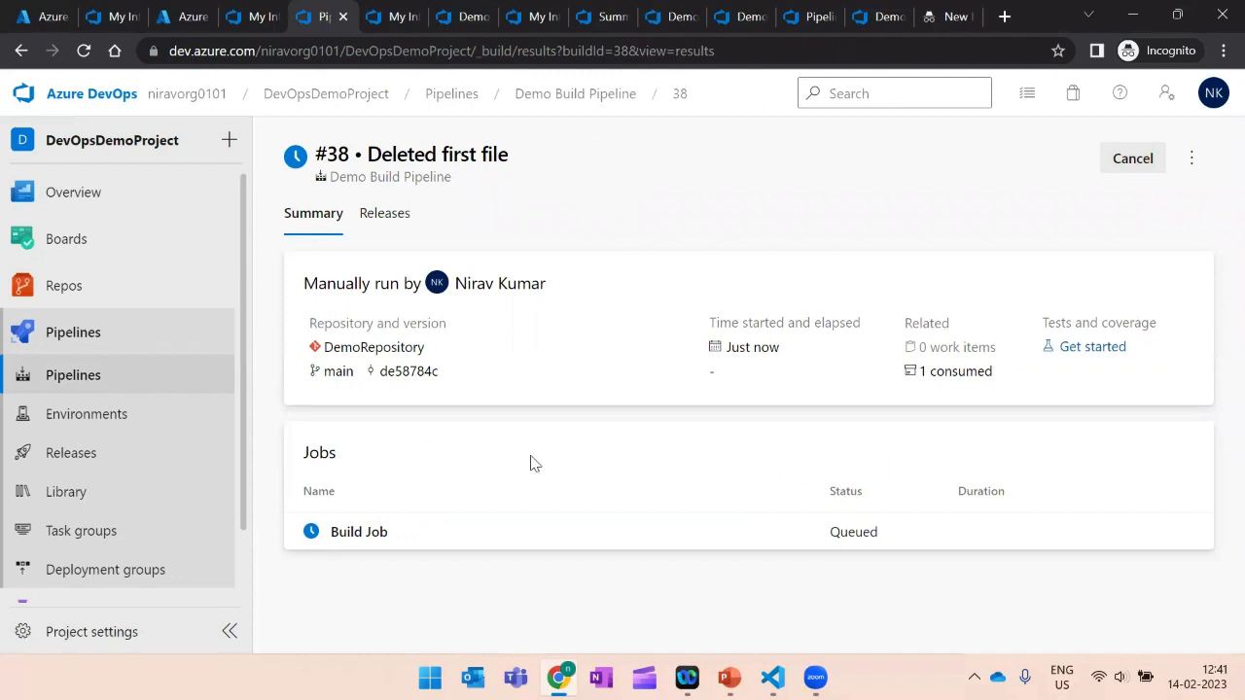
left_click(368, 533)
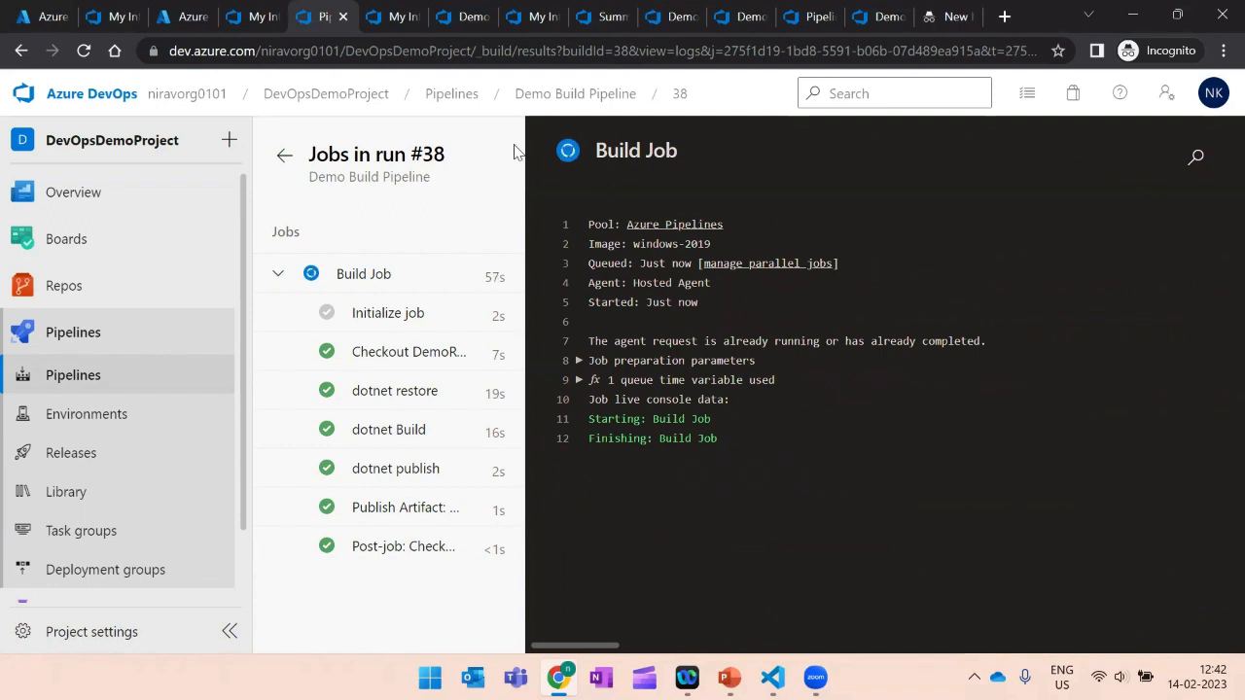
Return to the run's summary and inspect the contents of its published drop artifact.
left_click(678, 94)
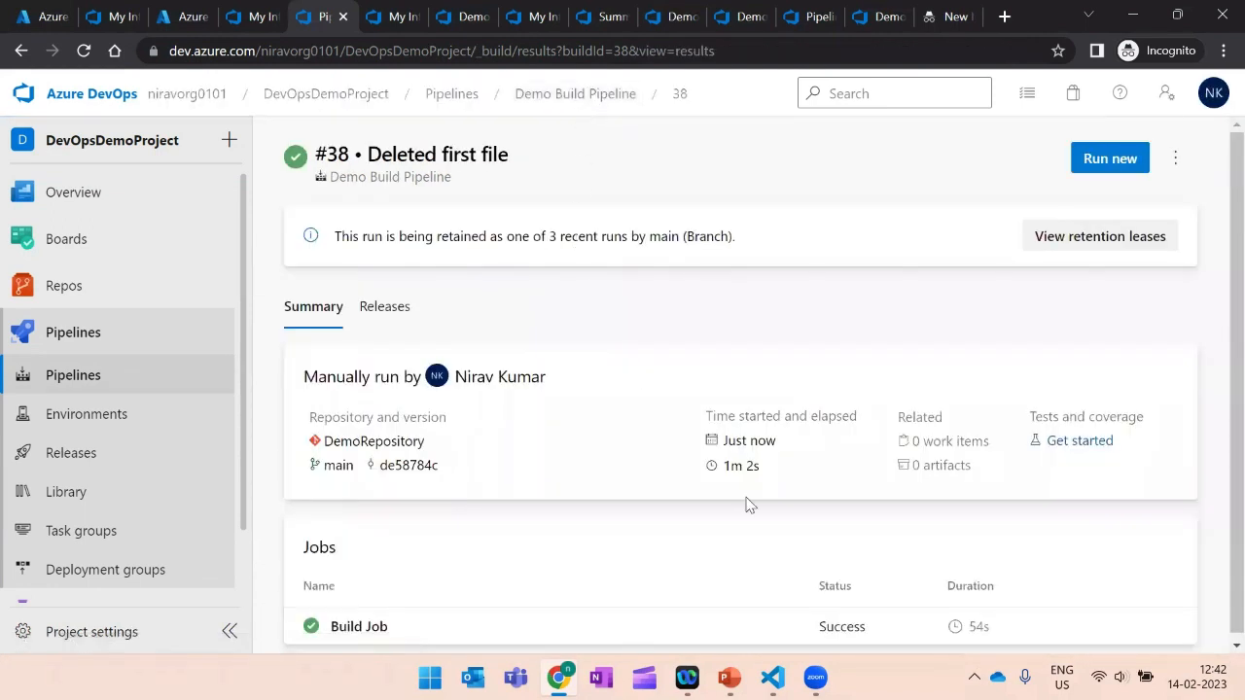
scroll(1220, 270, "down", 1)
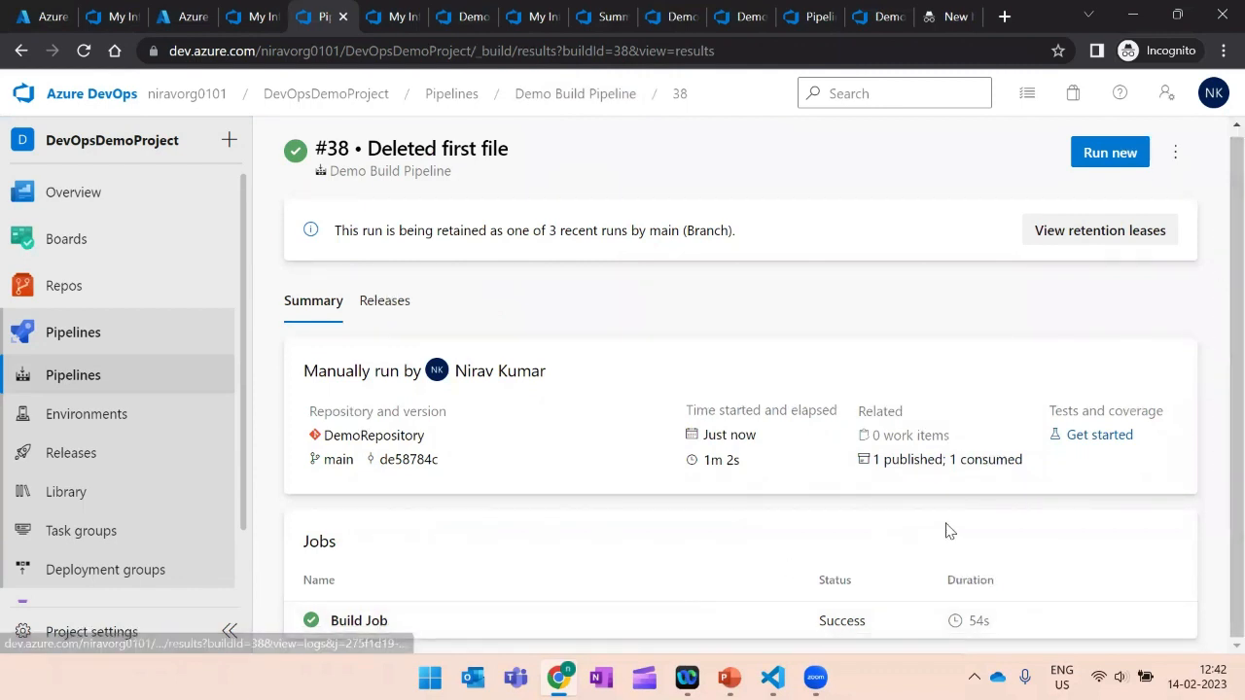
left_click(895, 467)
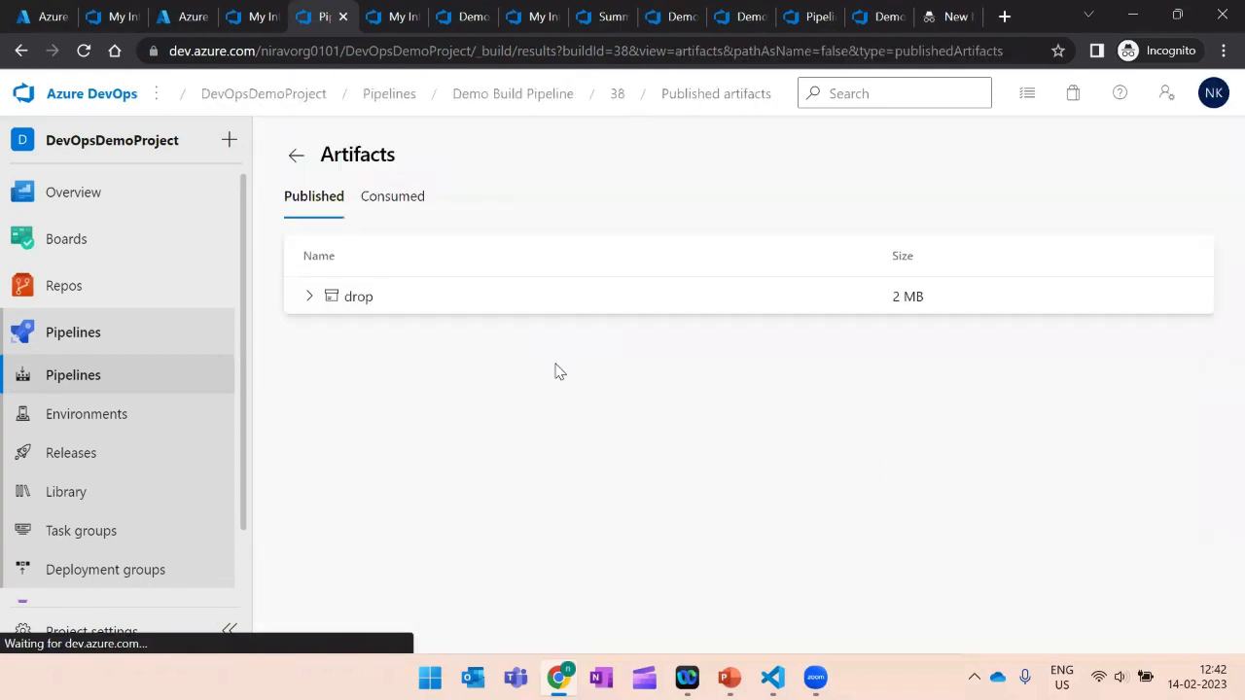
left_click(308, 297)
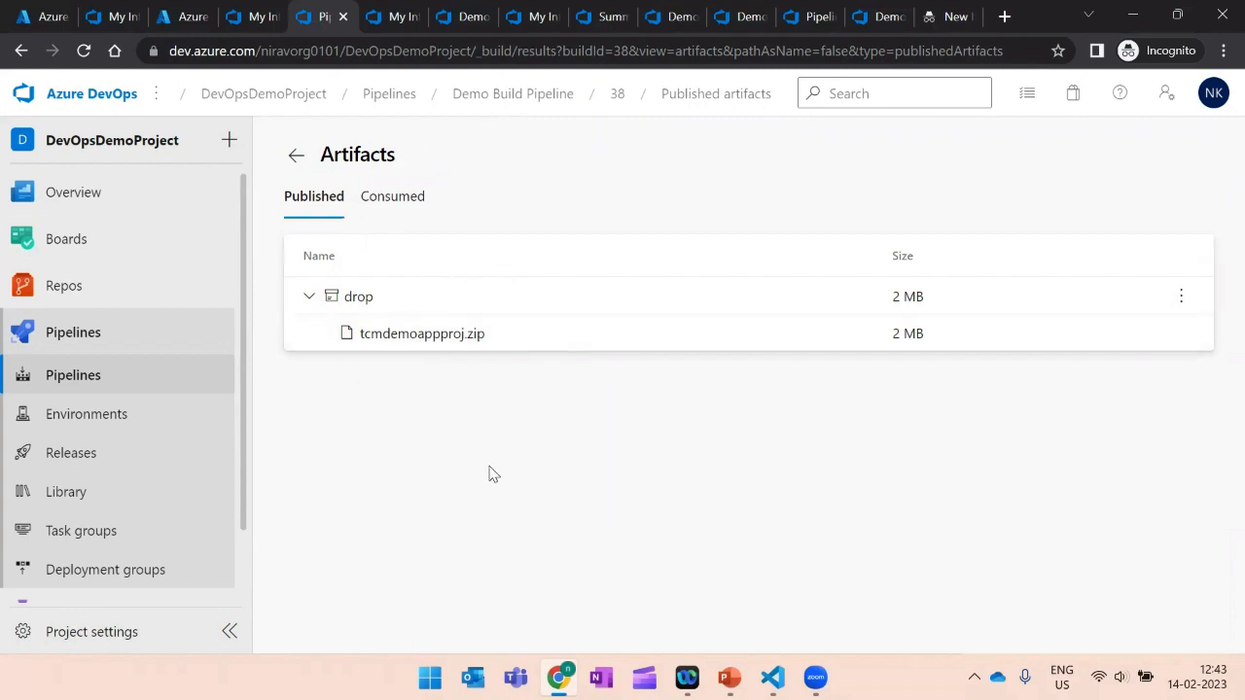
Create a new release pipeline starting from an empty job, keeping the first stage's default properties.
left_click(94, 457)
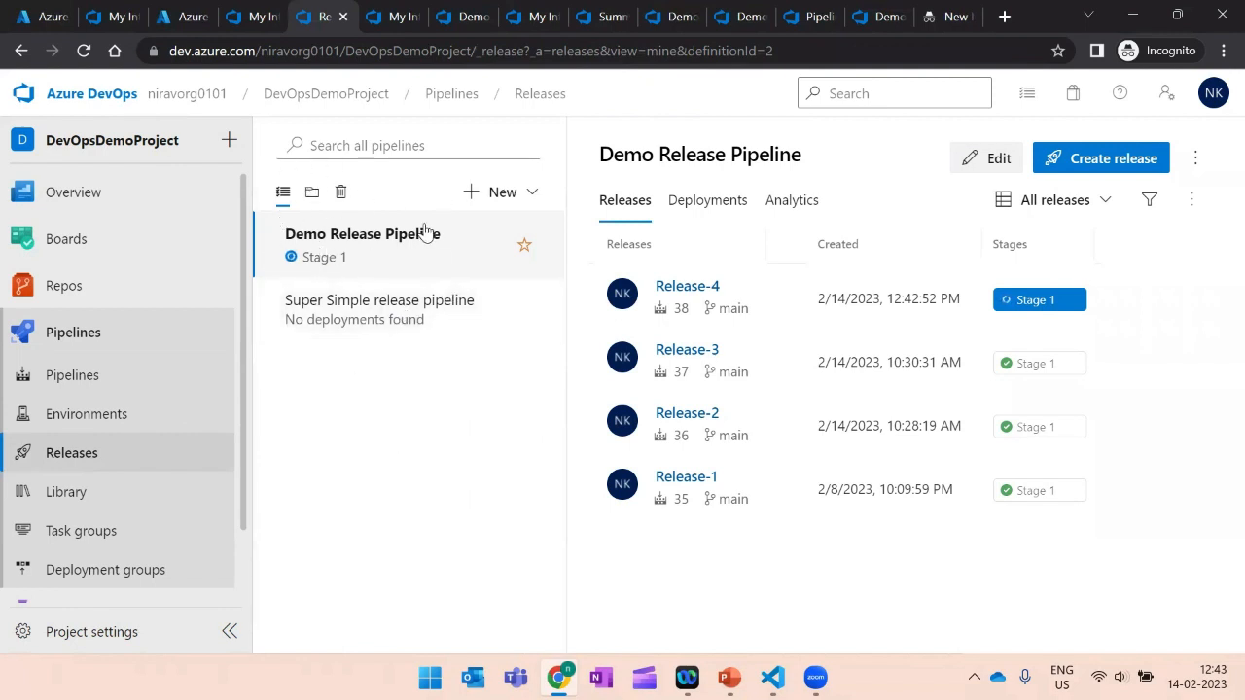
left_click(480, 195)
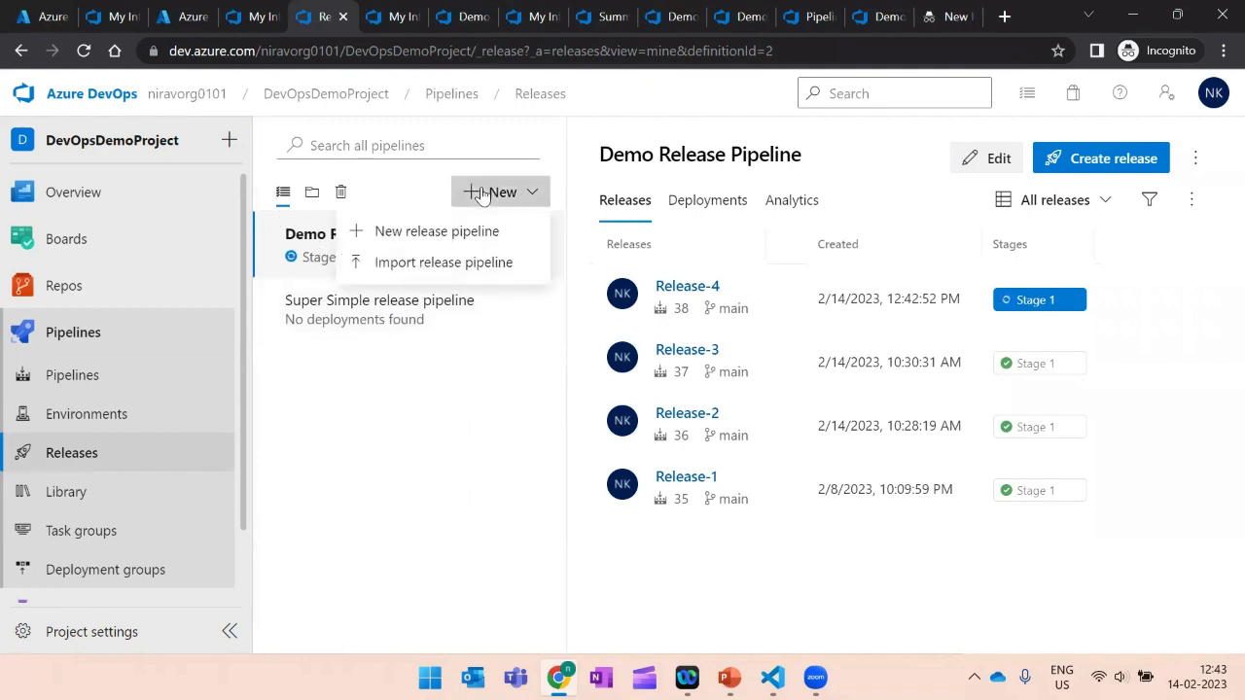
left_click(437, 235)
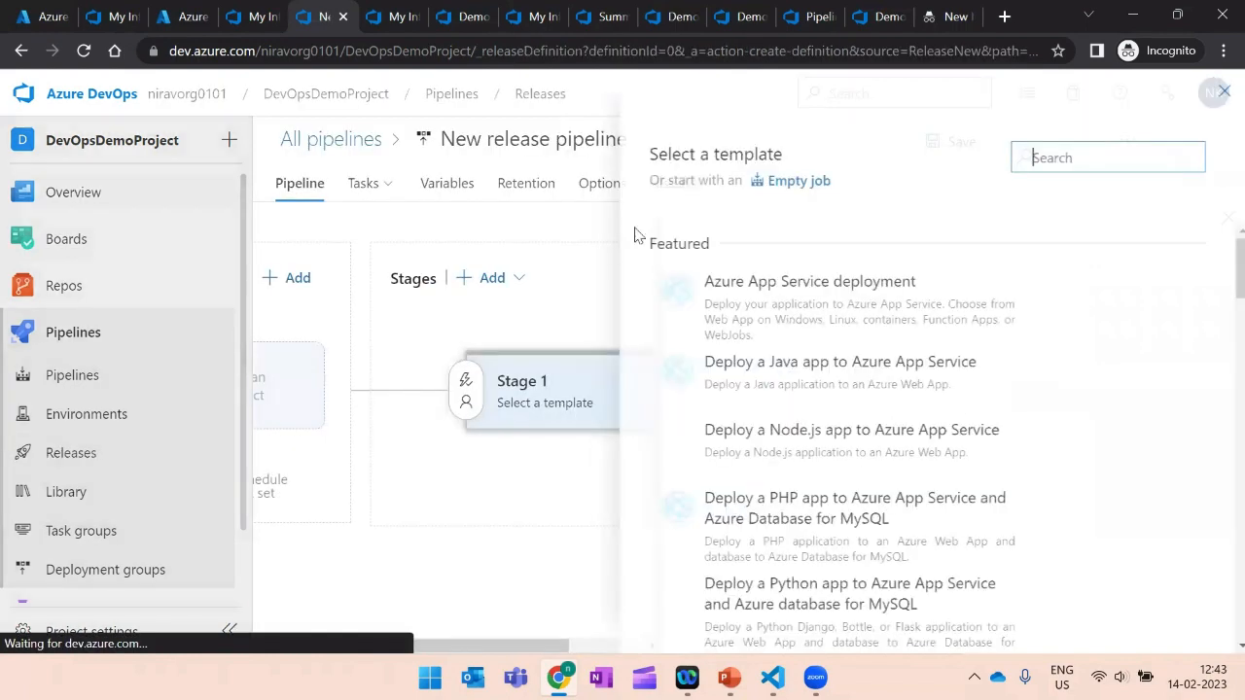
left_click(789, 191)
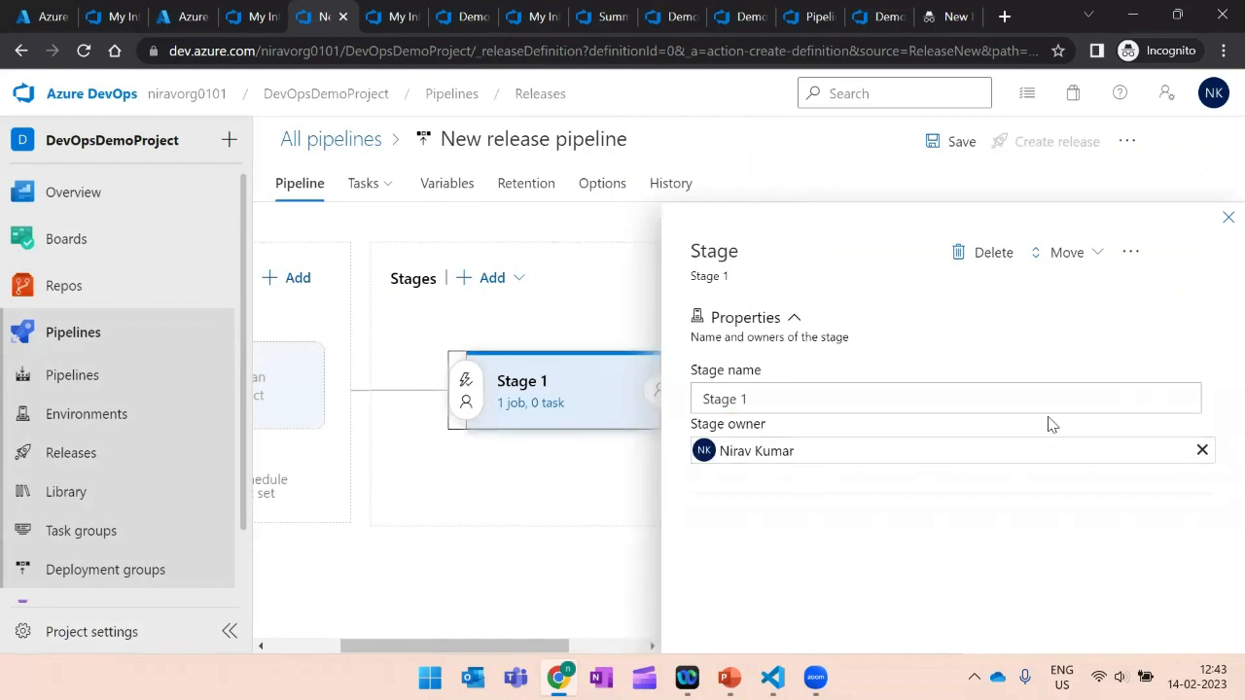
left_click(1221, 220)
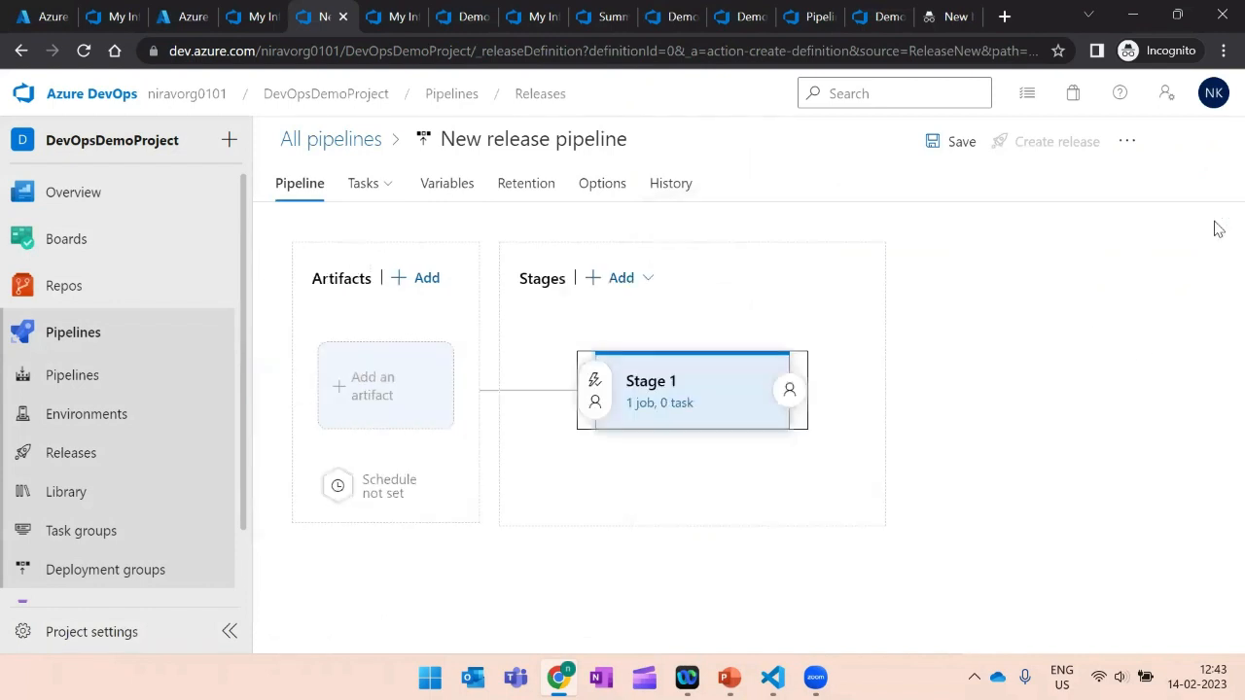
Add a Build artifact to the release pipeline from DevOpsDemoProject's Demo Build Pipeline, with the latest default version and source alias _Demo Build Pipeline.
left_click(426, 282)
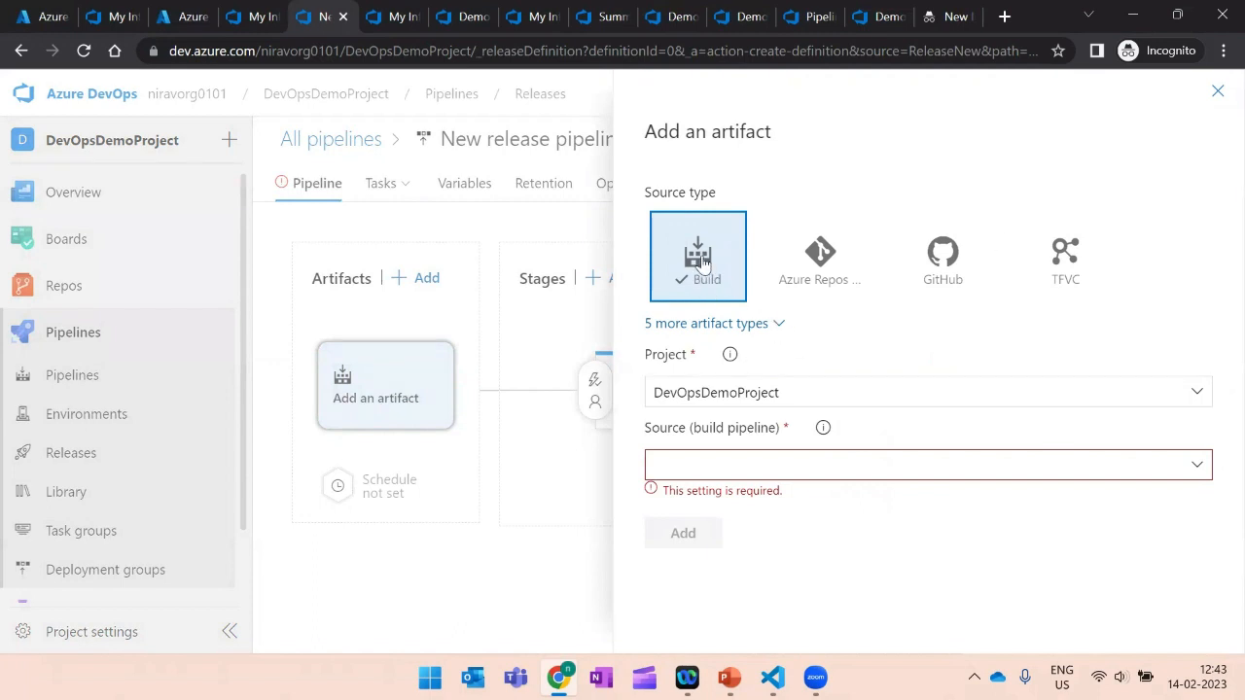
left_click(847, 280)
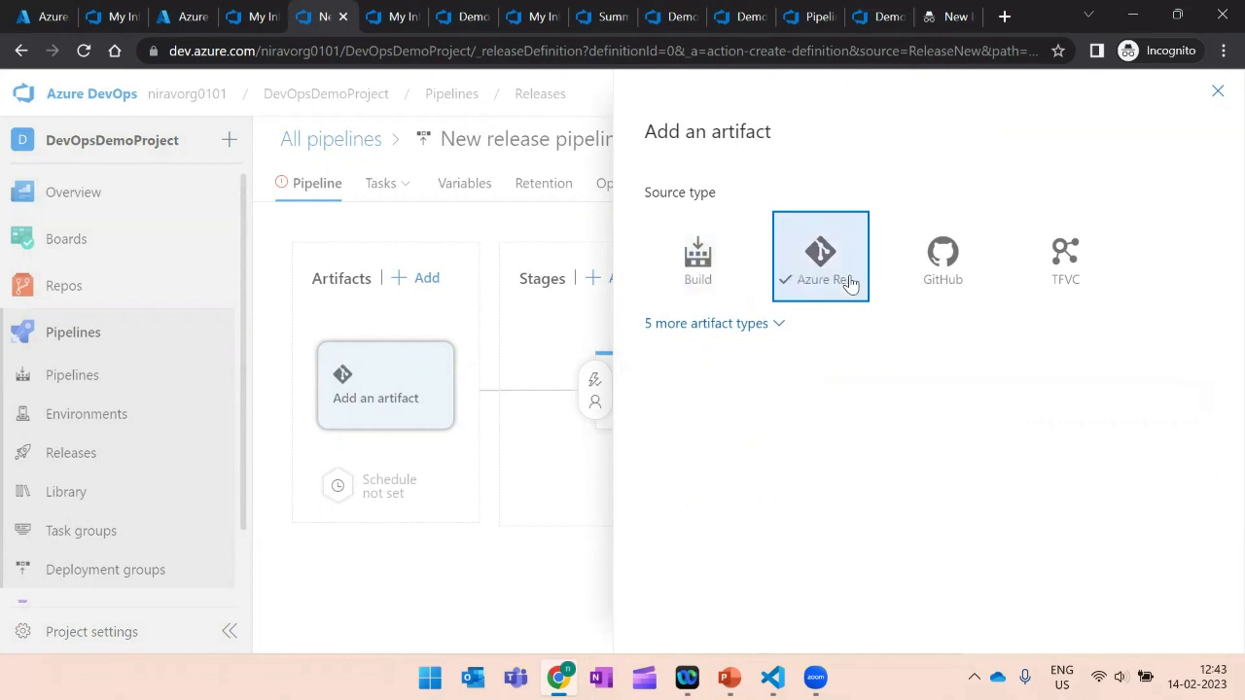
left_click(948, 276)
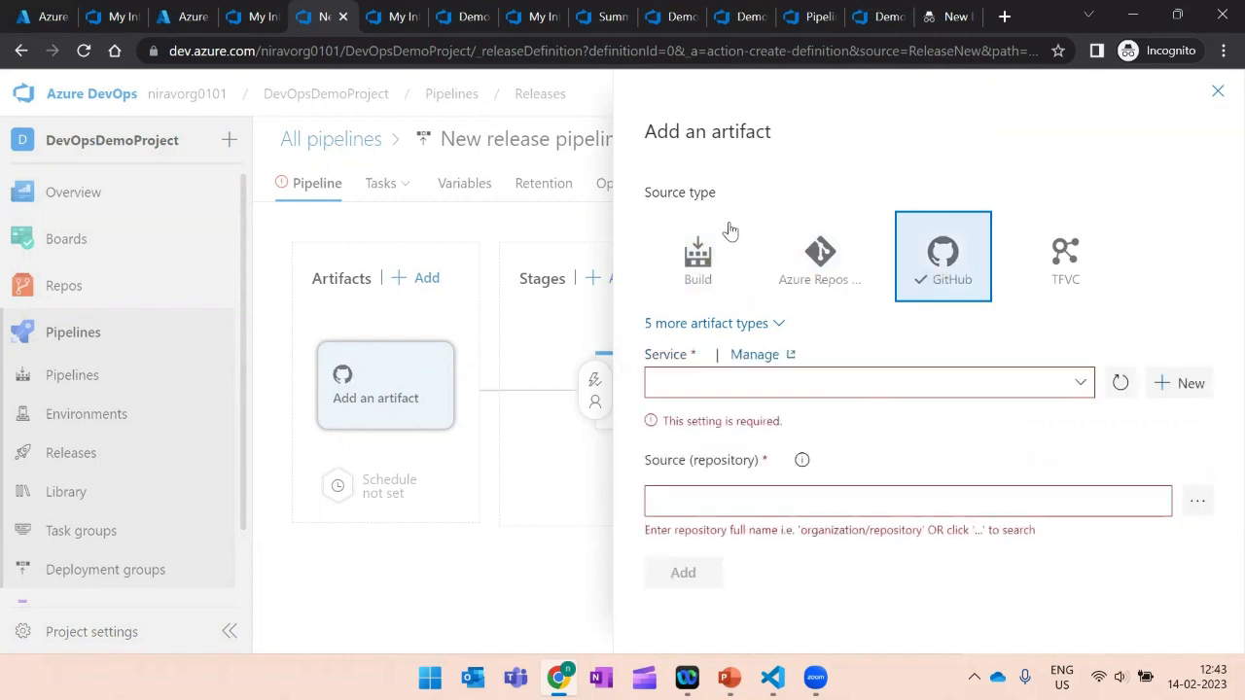
left_click(708, 252)
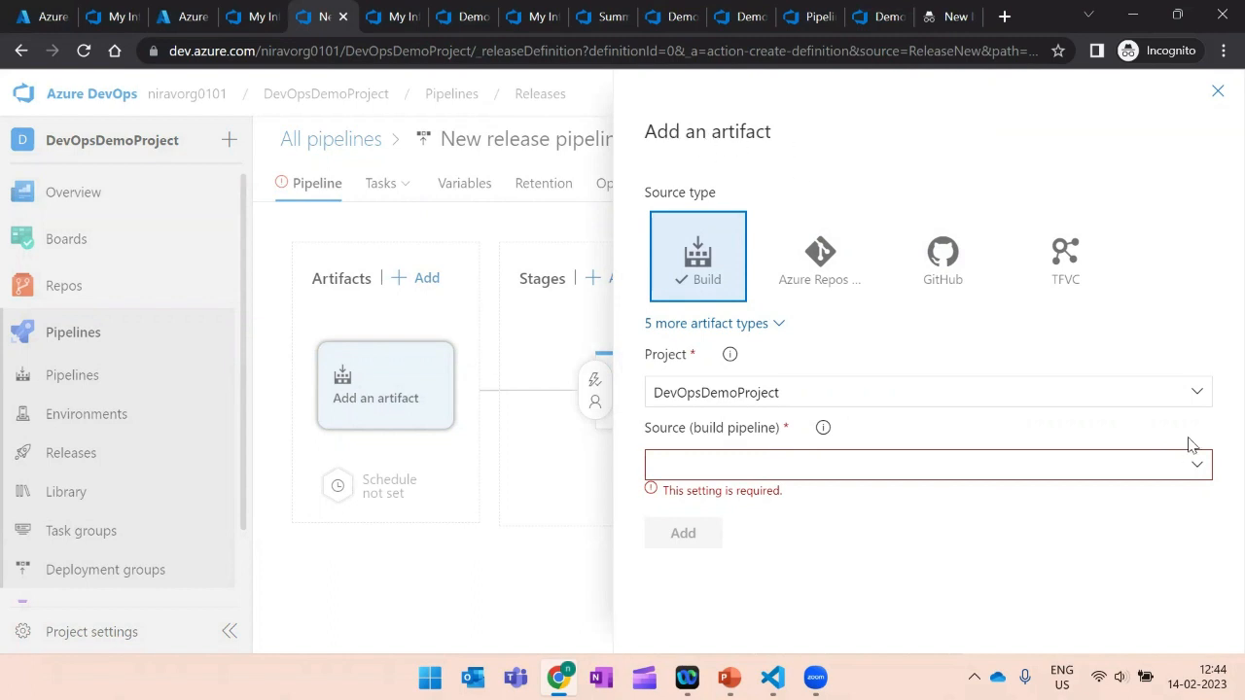
left_click(1195, 474)
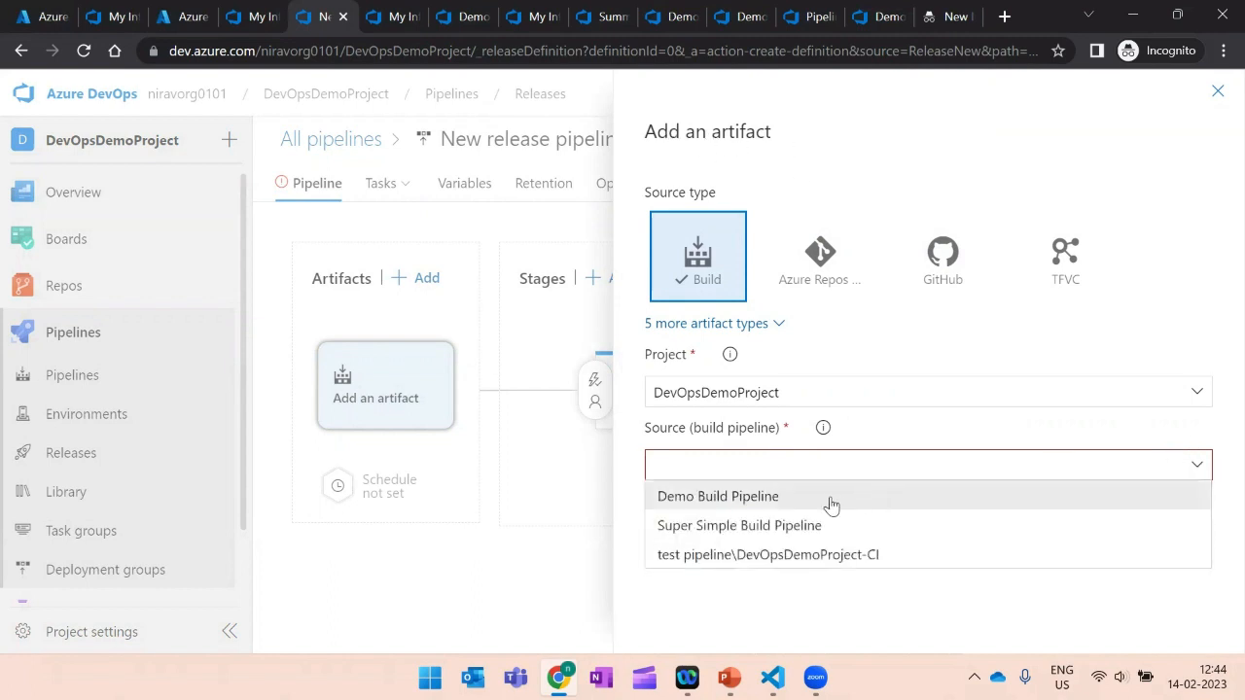
left_click(711, 498)
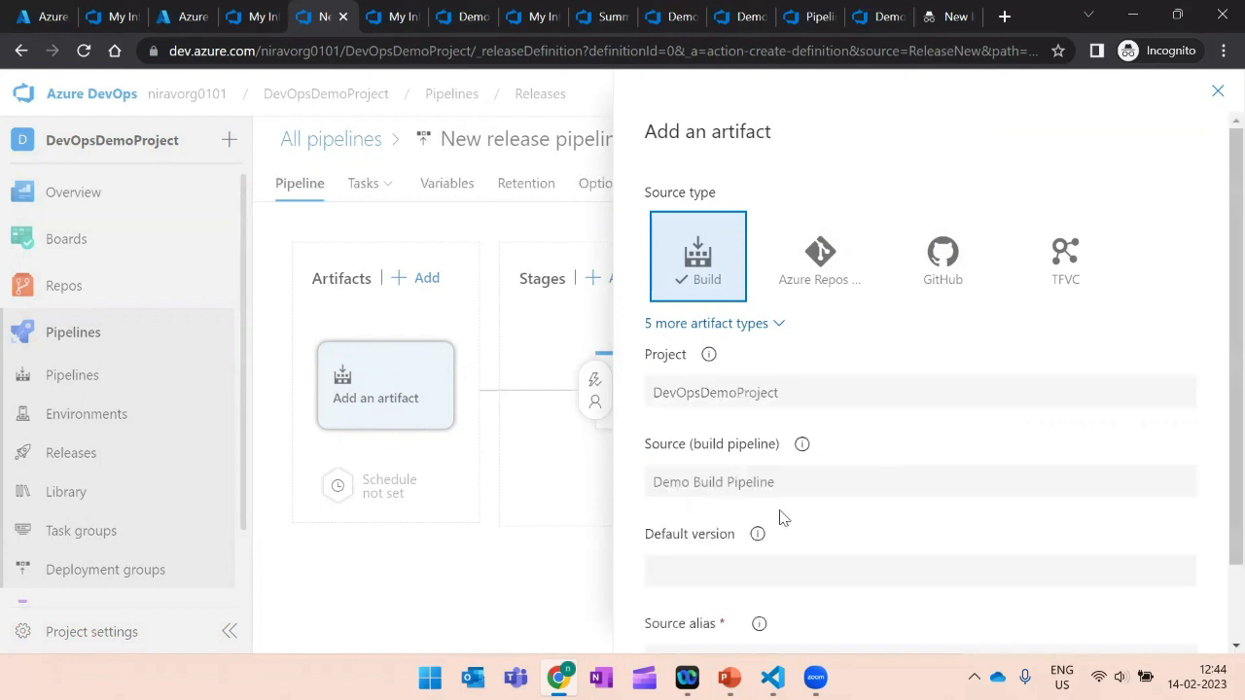
scroll(1216, 474, "down", 1)
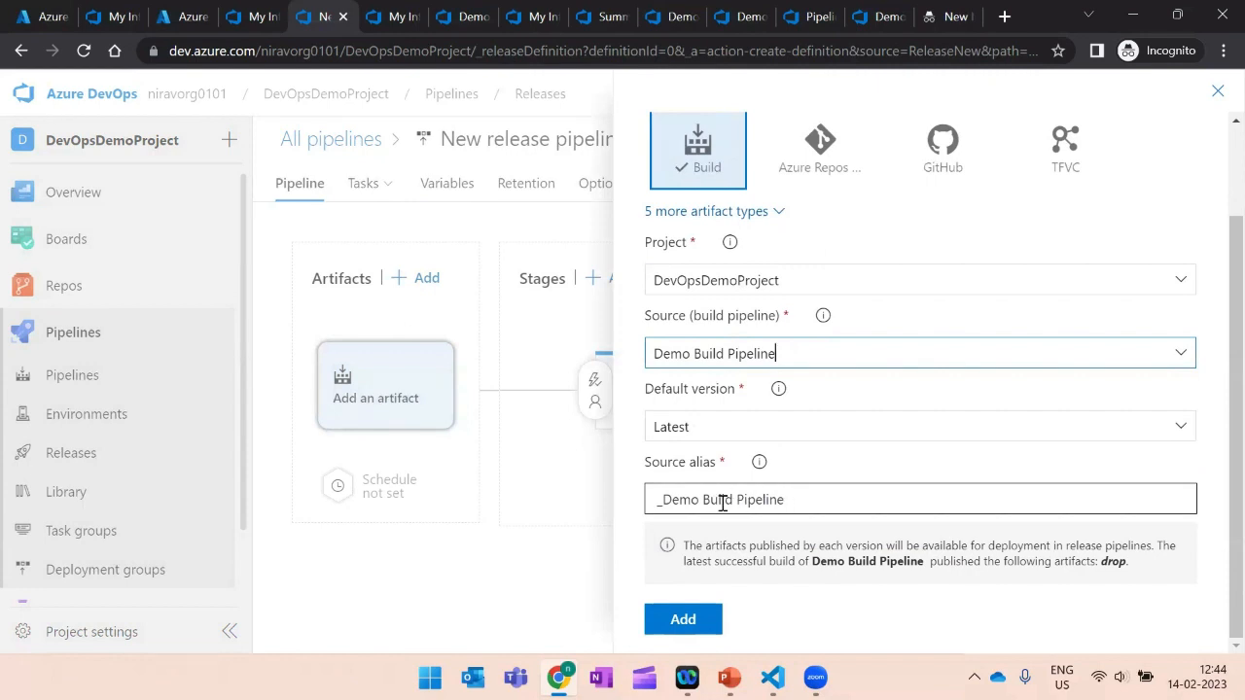
left_click(691, 619)
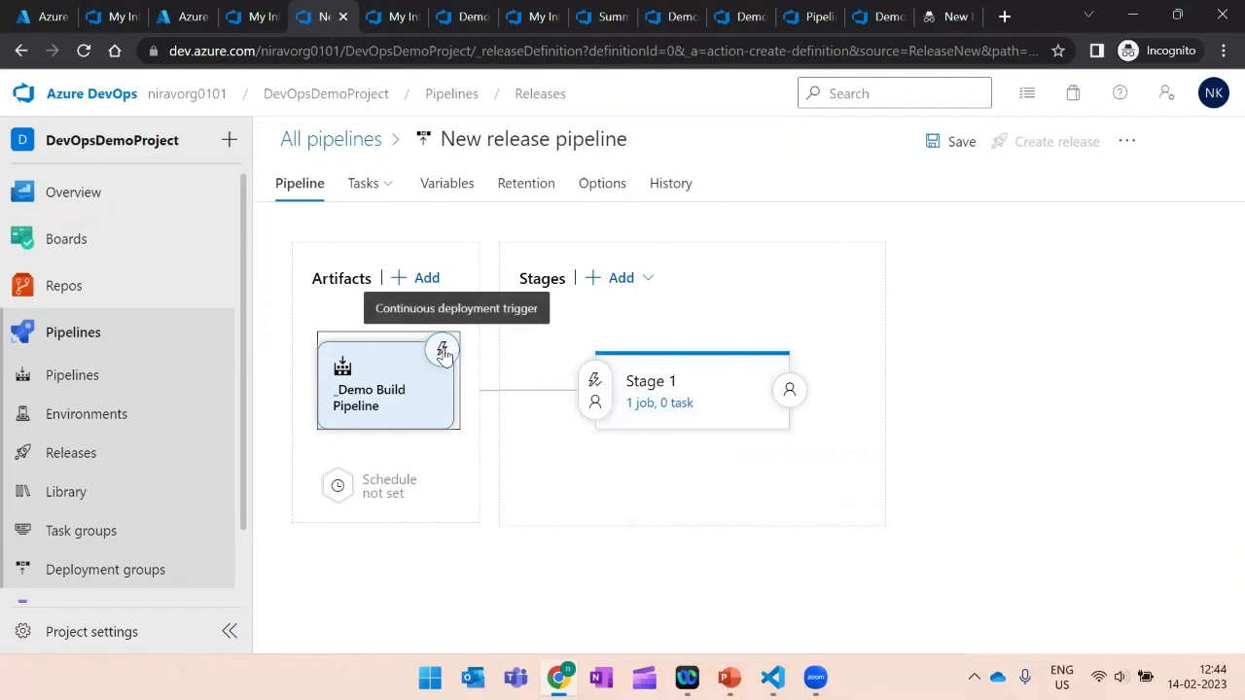
Rename the release pipeline's Stage 1 as Dev and close the stage properties.
left_click(651, 395)
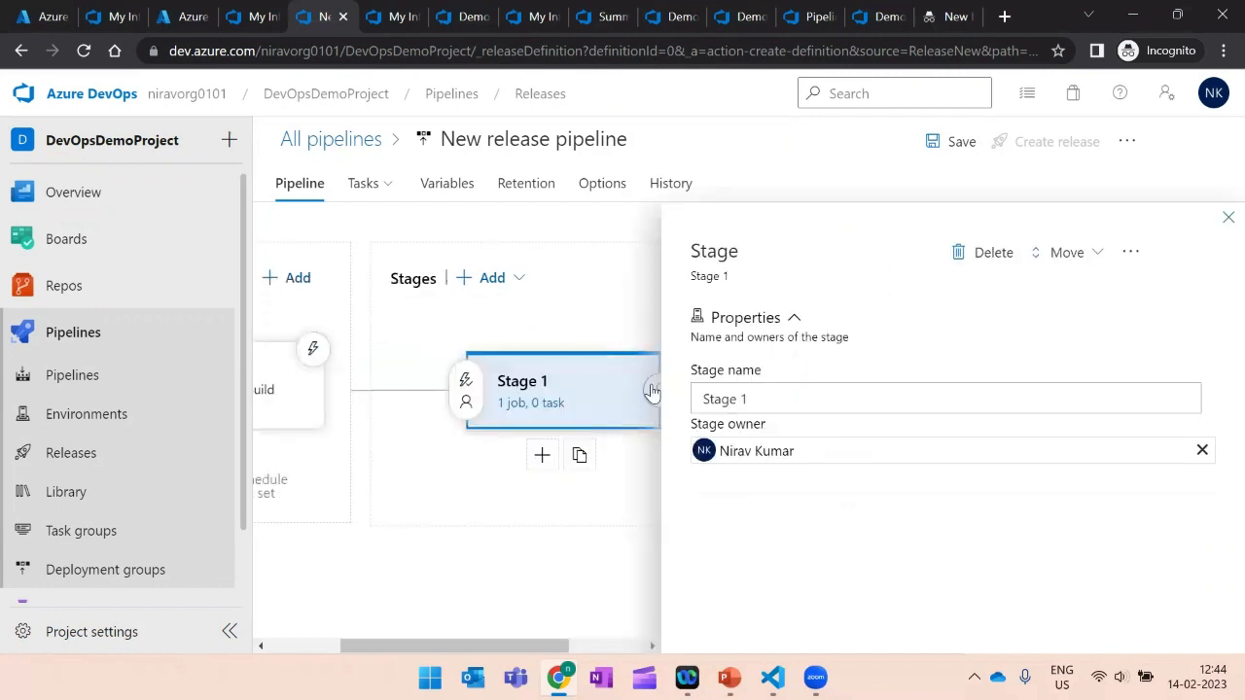
left_click(766, 401)
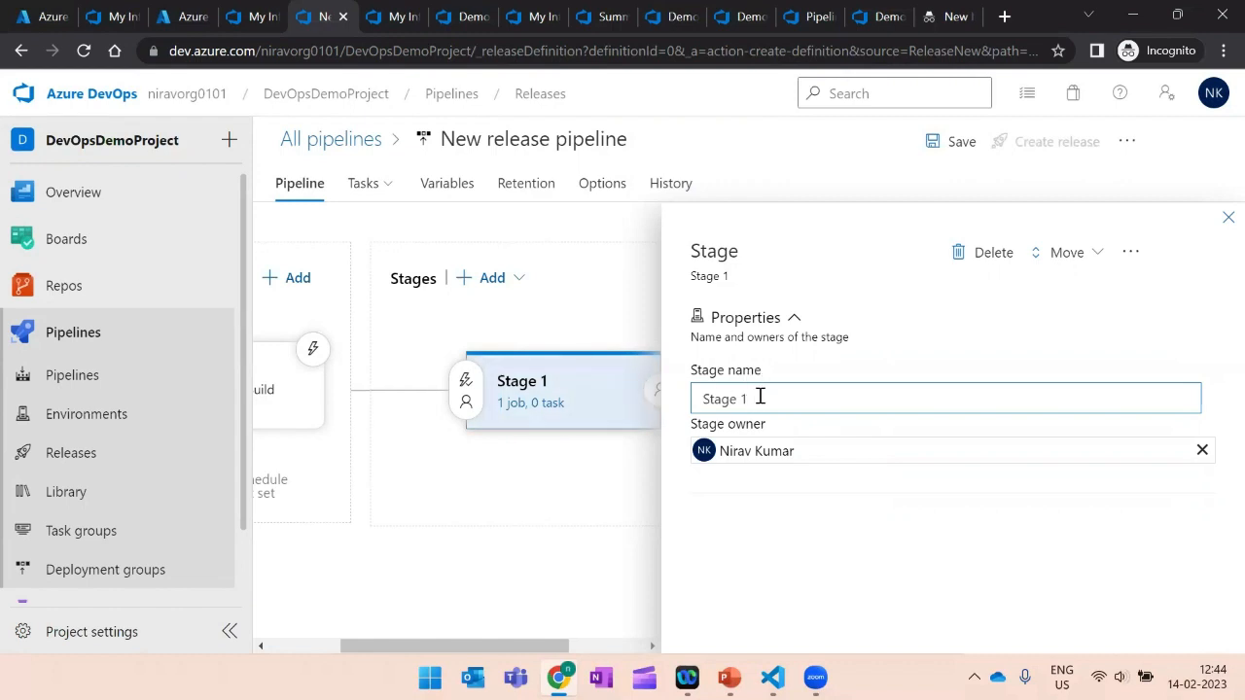
key("BackSpace")
key("BackSpace")
key("BackSpace")
key("BackSpace")
key("BackSpace")
key("BackSpace")
key("BackSpace")
type("Dev")
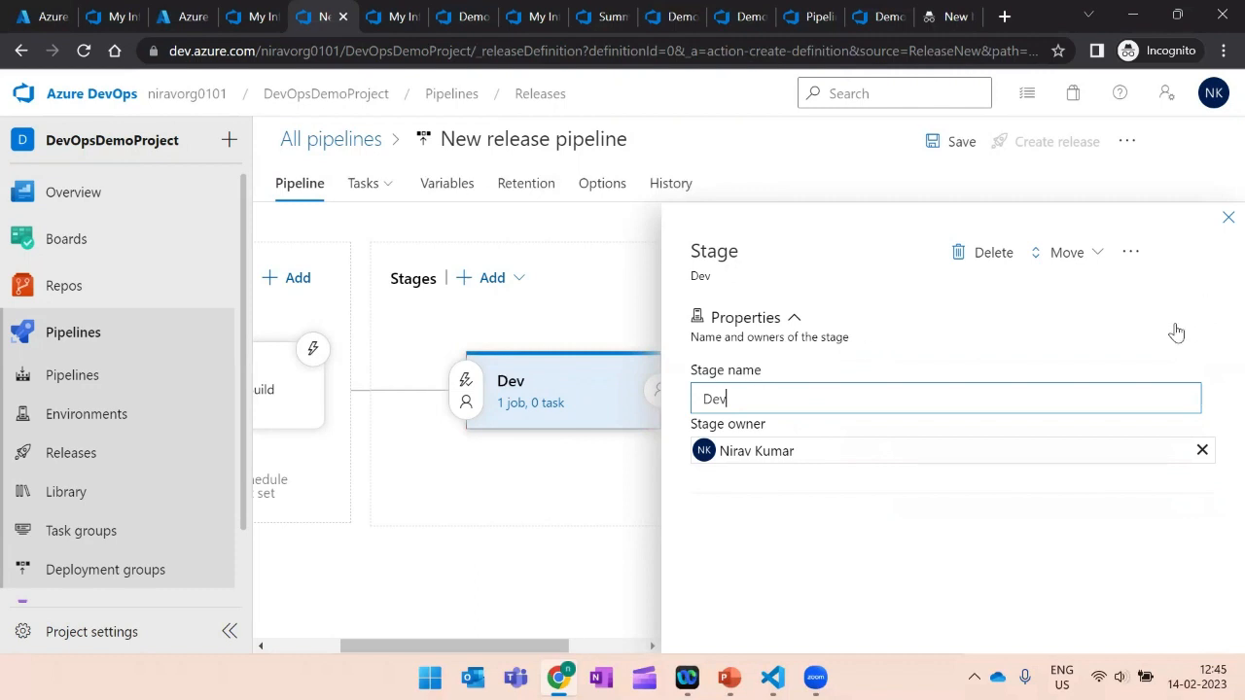
left_click(1227, 218)
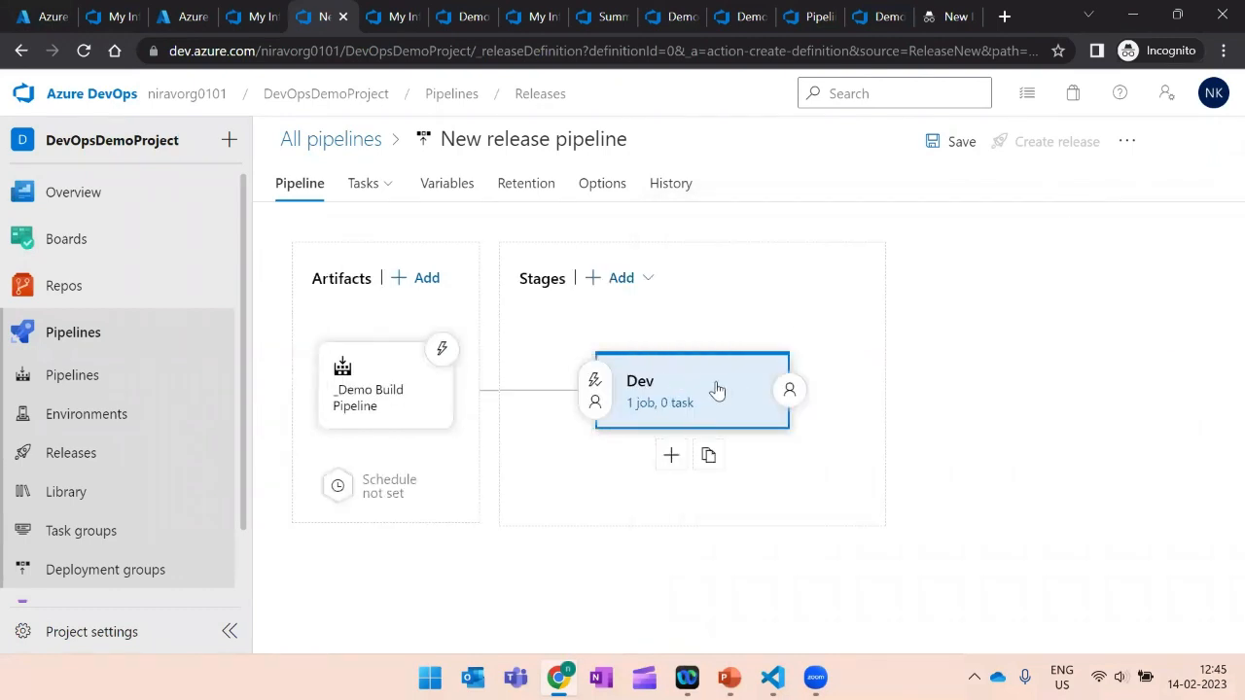
Search the available tasks for the Dev stage's agent job for "deploy" and locate the Azure App Service deploy task.
left_click(657, 413)
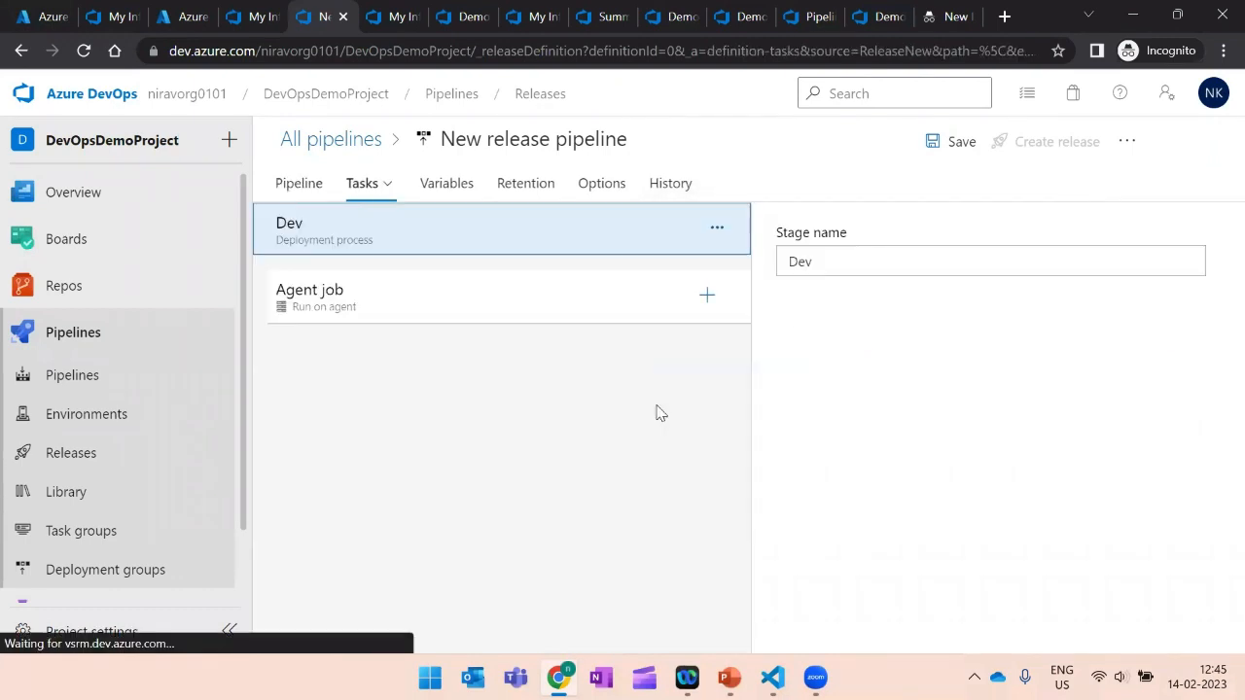
left_click(431, 320)
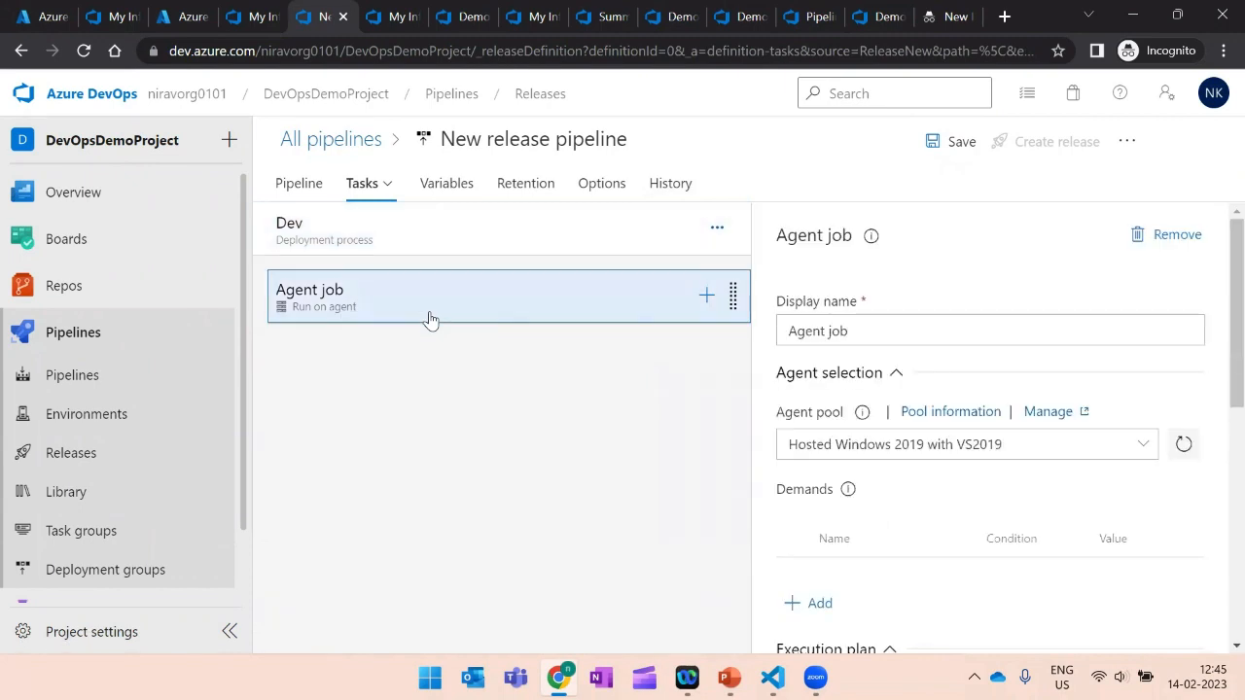
double_click(810, 332)
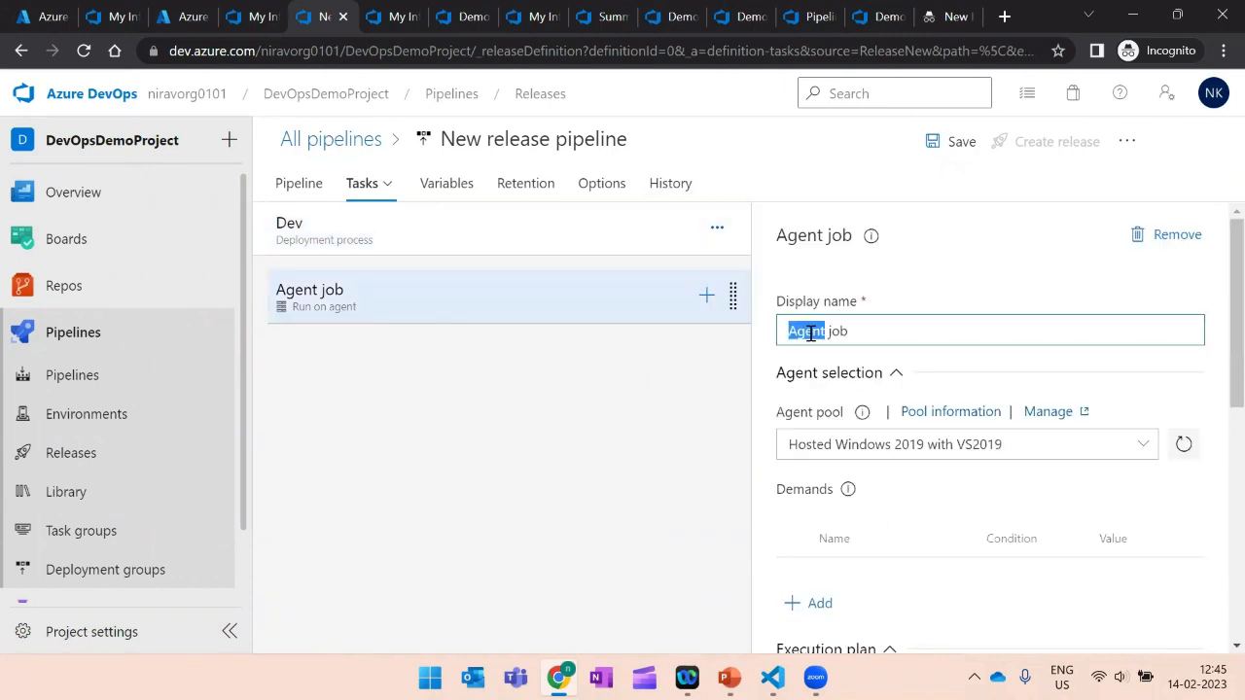
left_click(707, 293)
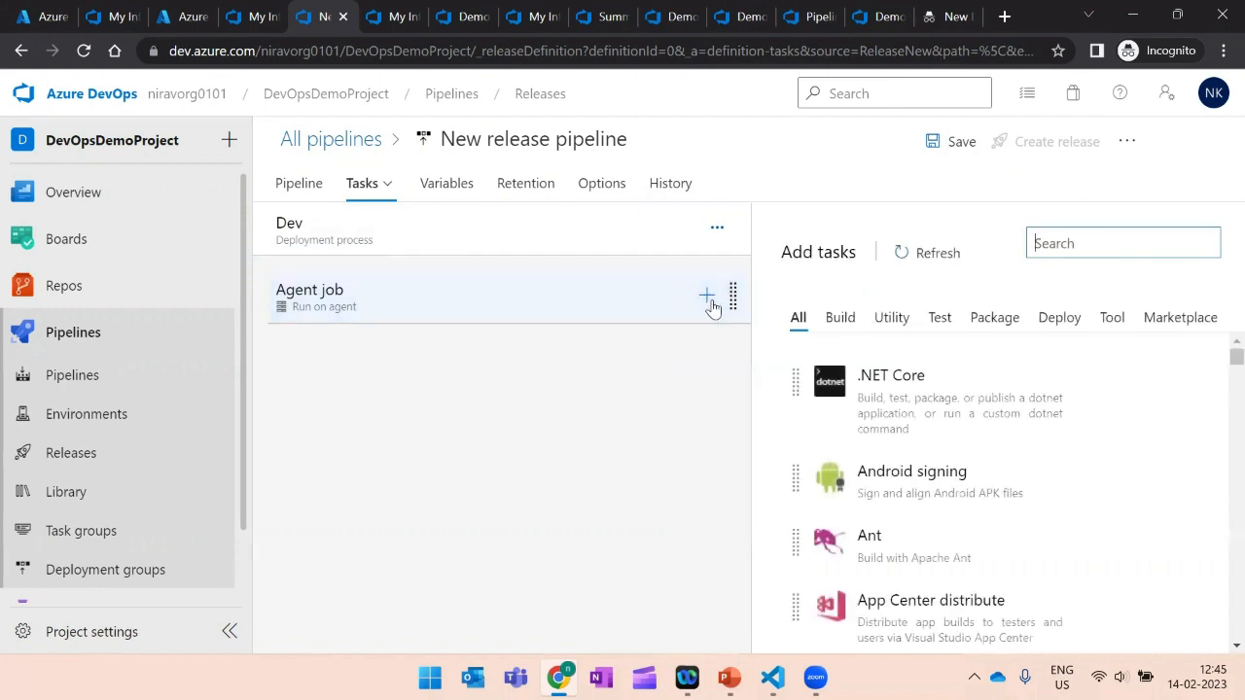
left_click(1063, 247)
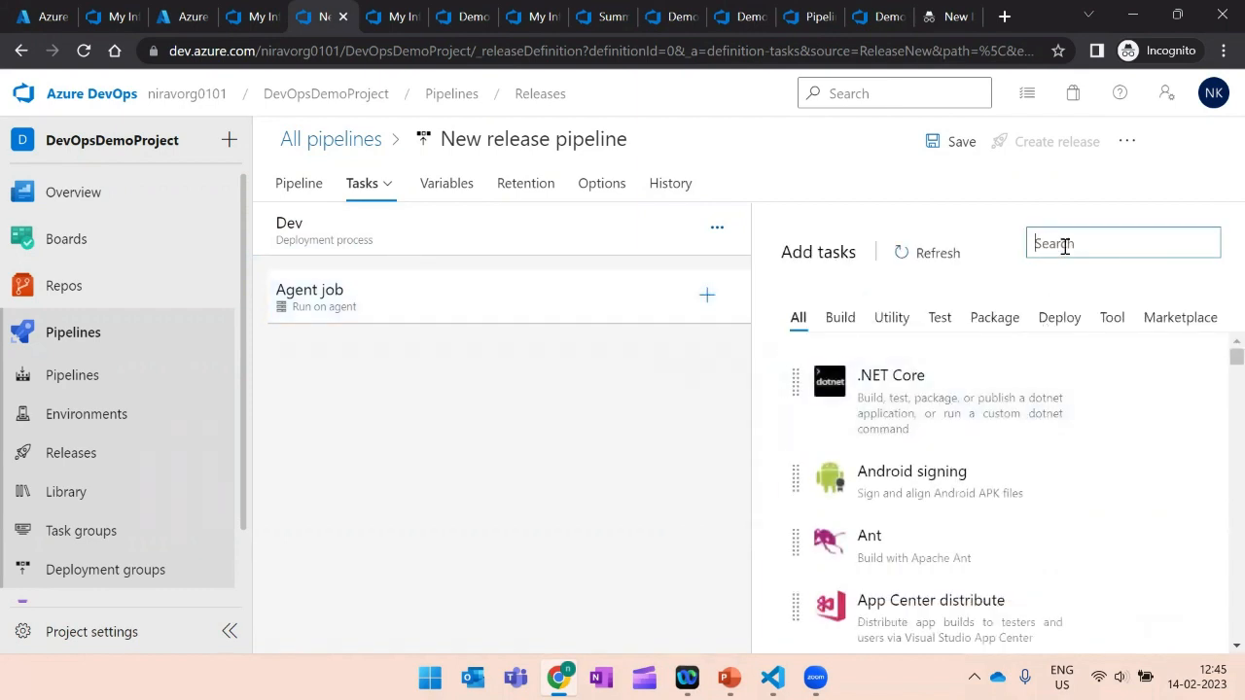
type("deploy")
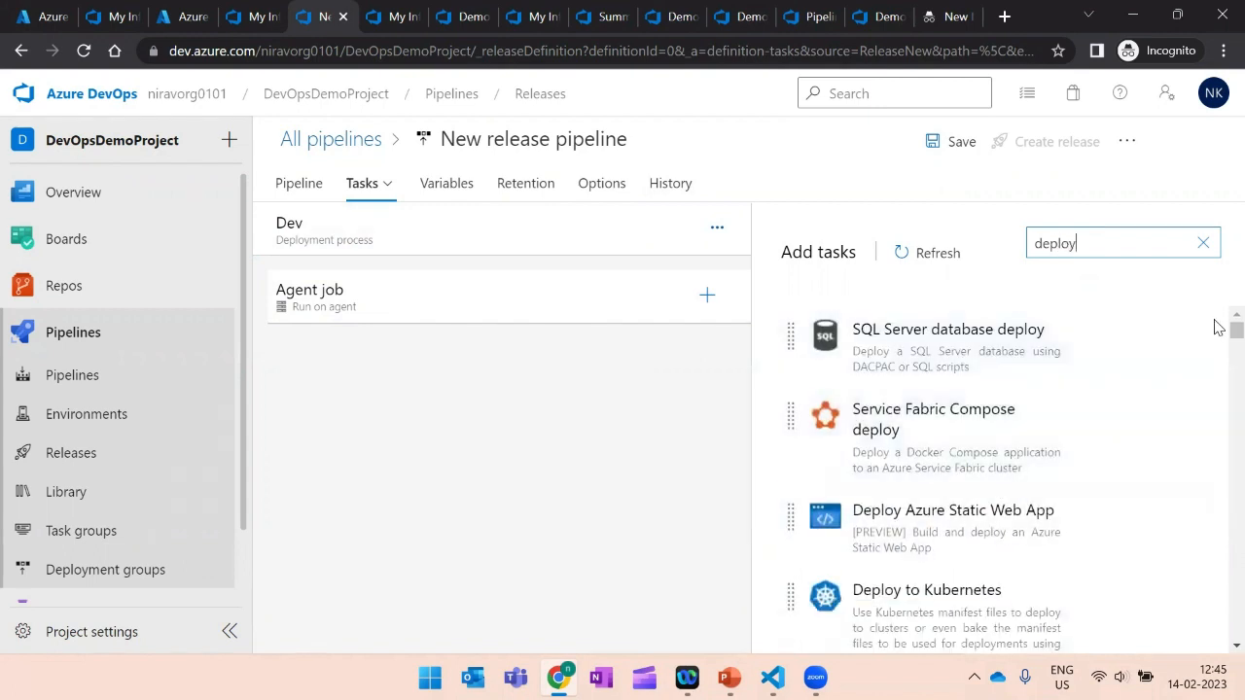
scroll(1213, 343, "down", 5)
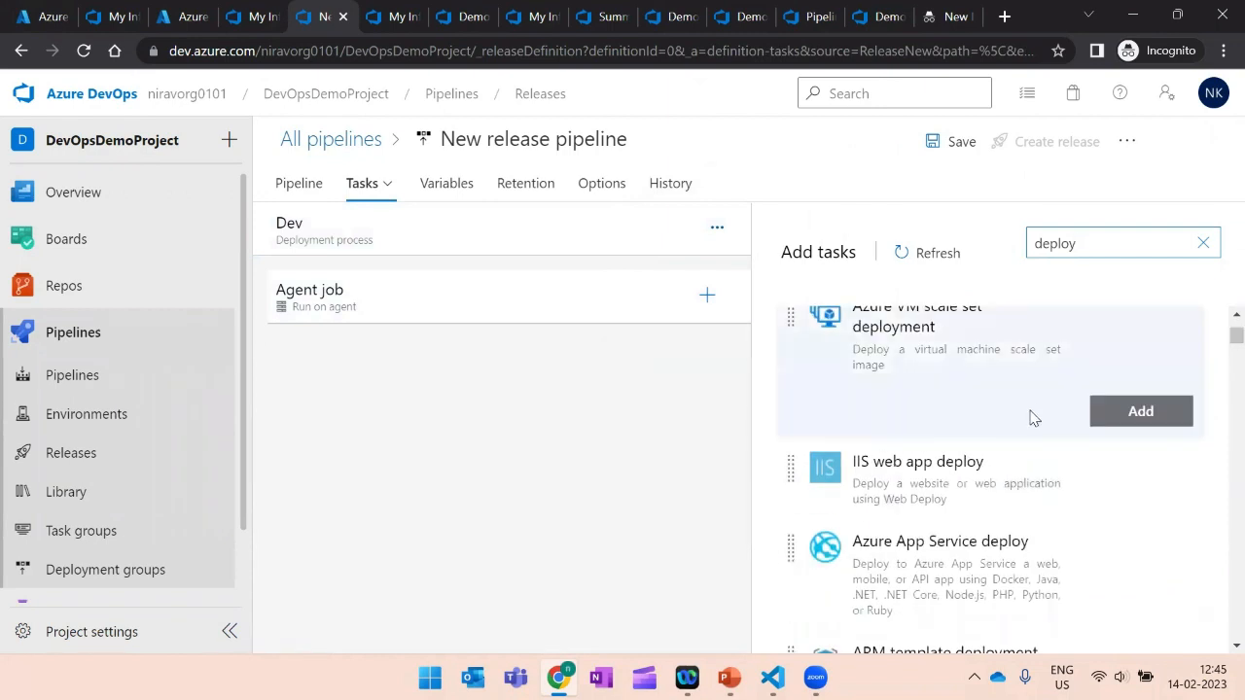
mouse_move(996, 544)
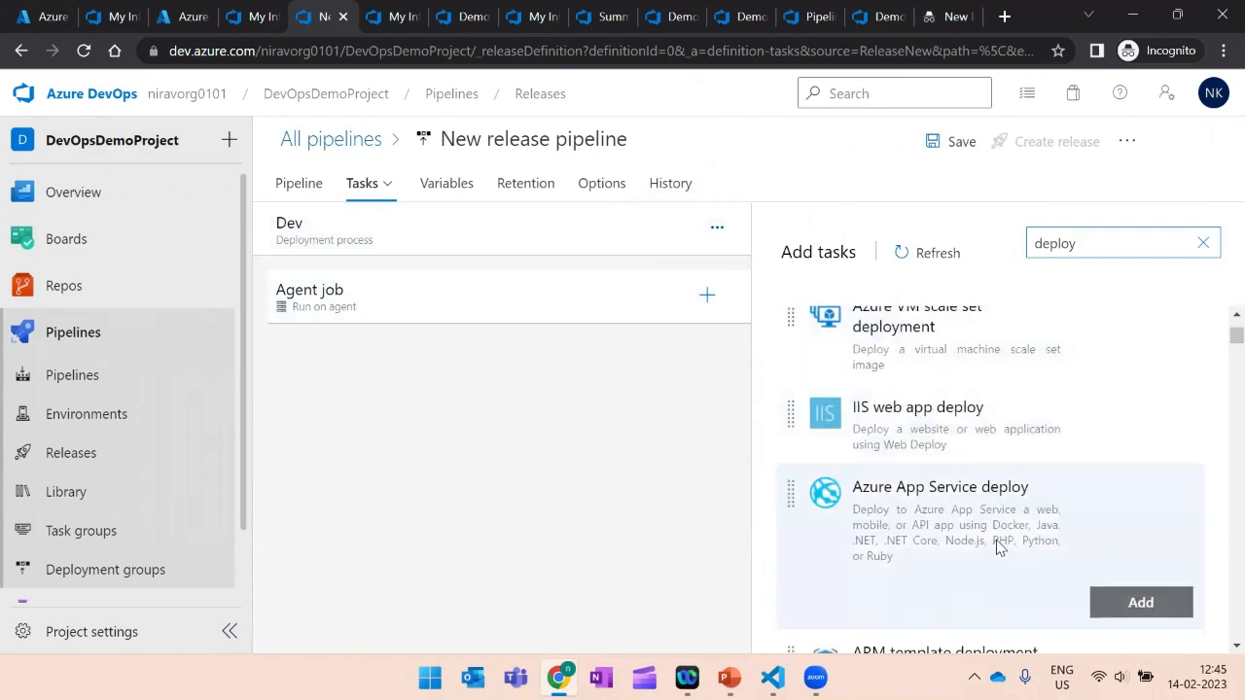
Leave the new release pipeline without saving its changes and open the existing Demo Release Pipeline for editing.
left_click(521, 101)
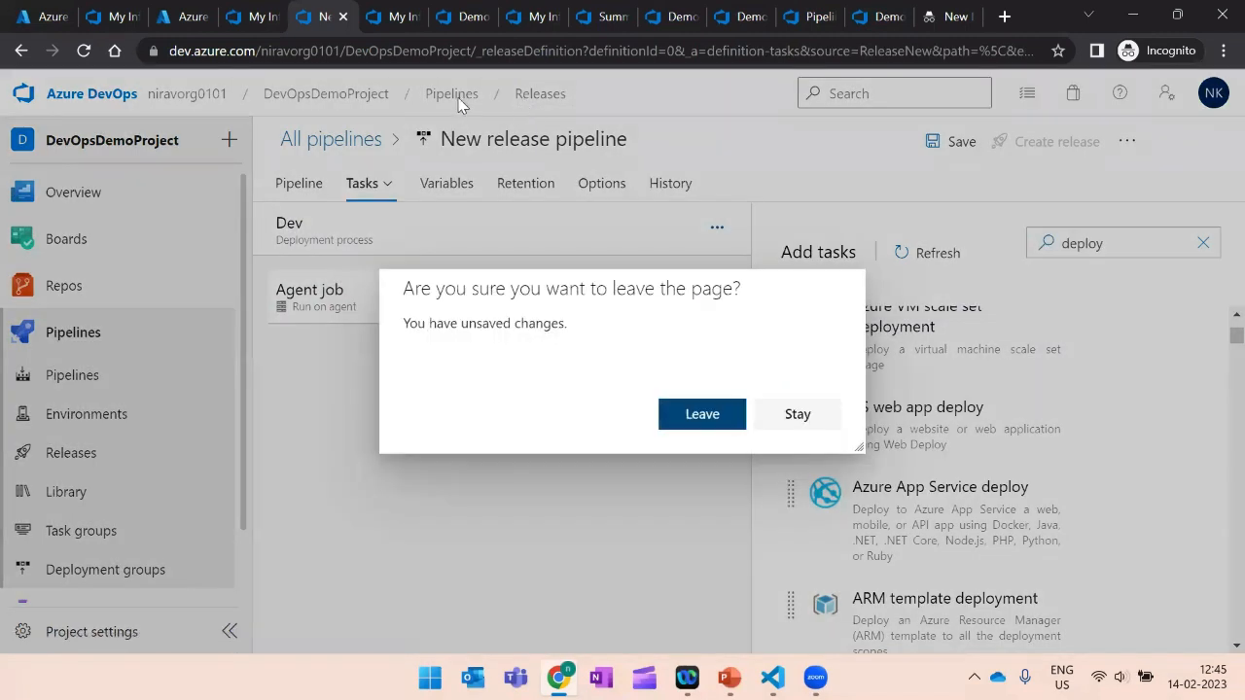
left_click(701, 417)
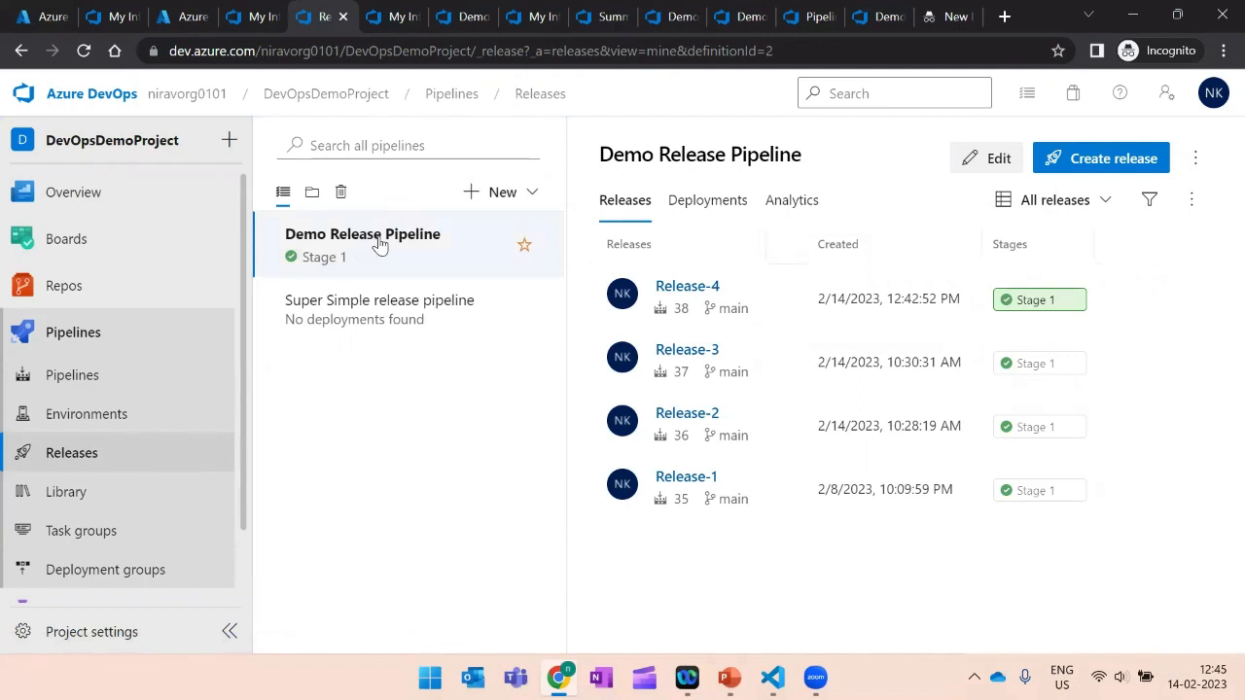
left_click(999, 159)
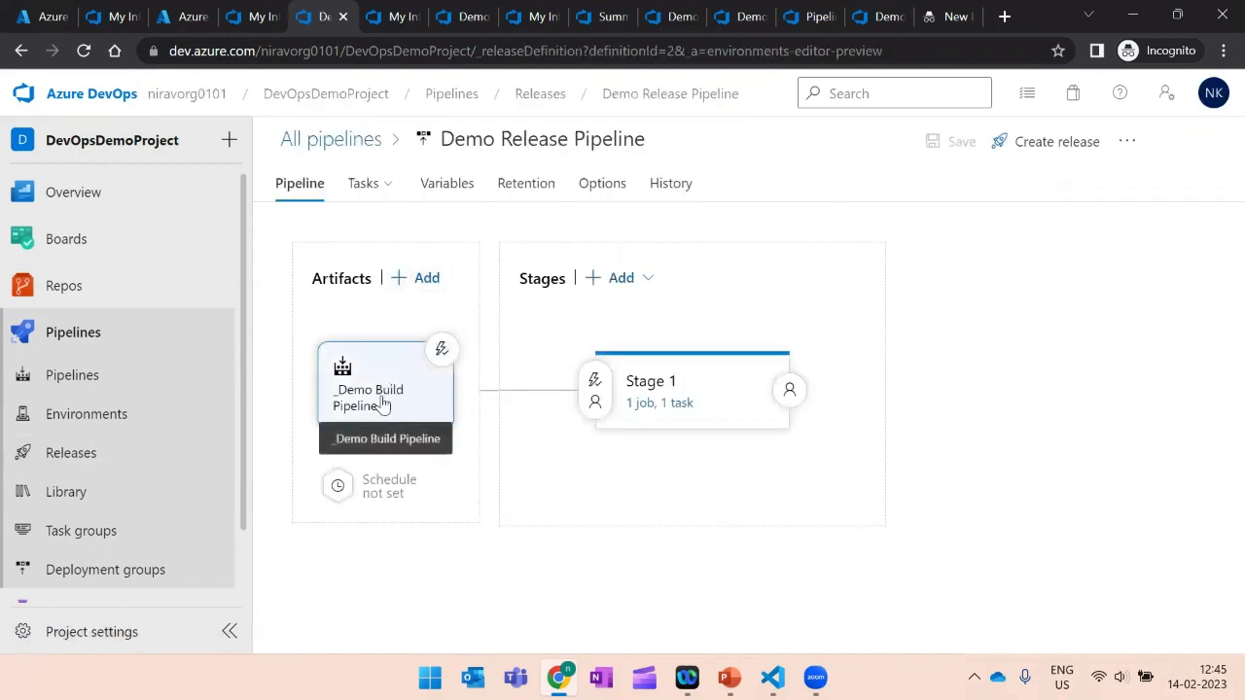
Examine the settings of Stage 1's Azure App Service deploy task, including its subscription, App Service name and package folder.
left_click(657, 405)
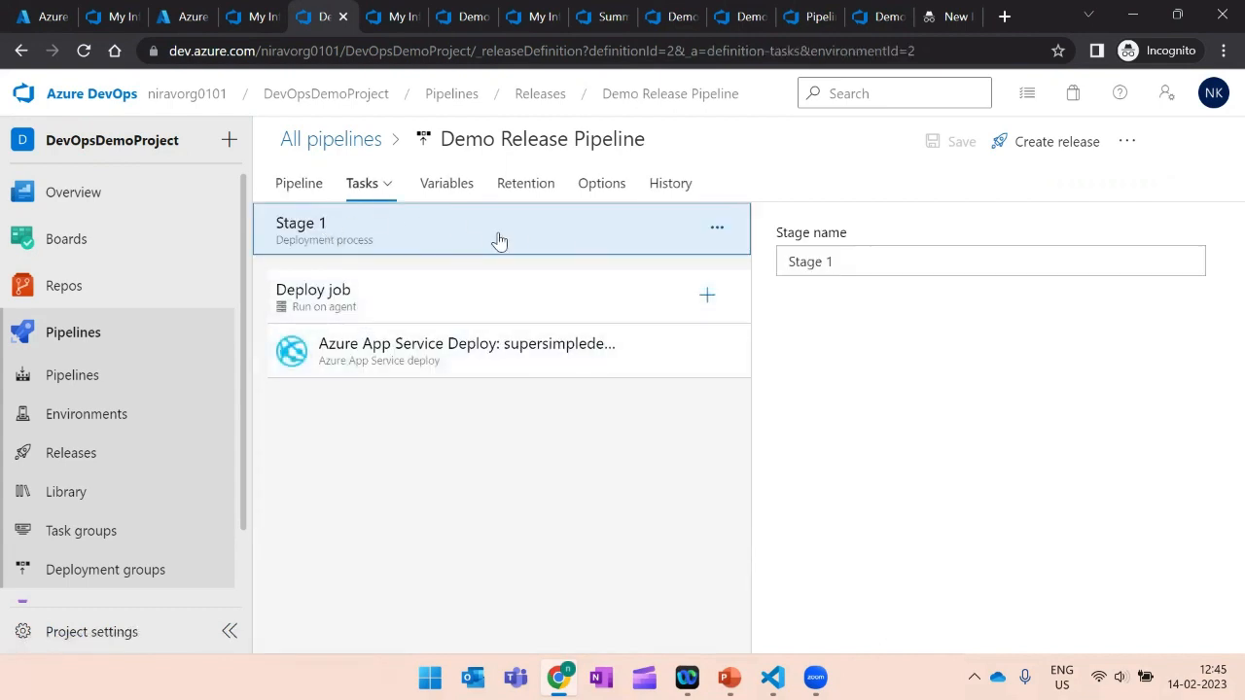
left_click(414, 355)
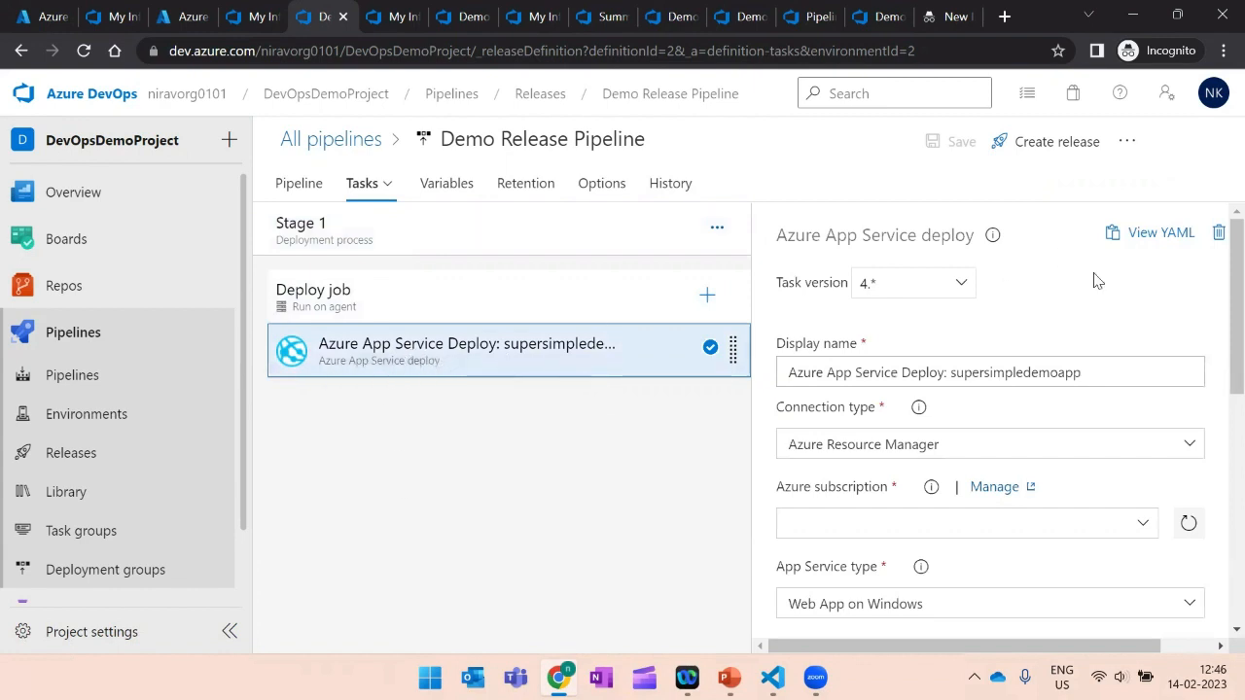
scroll(1216, 298, "down", 3)
scroll(1215, 298, "up", 3)
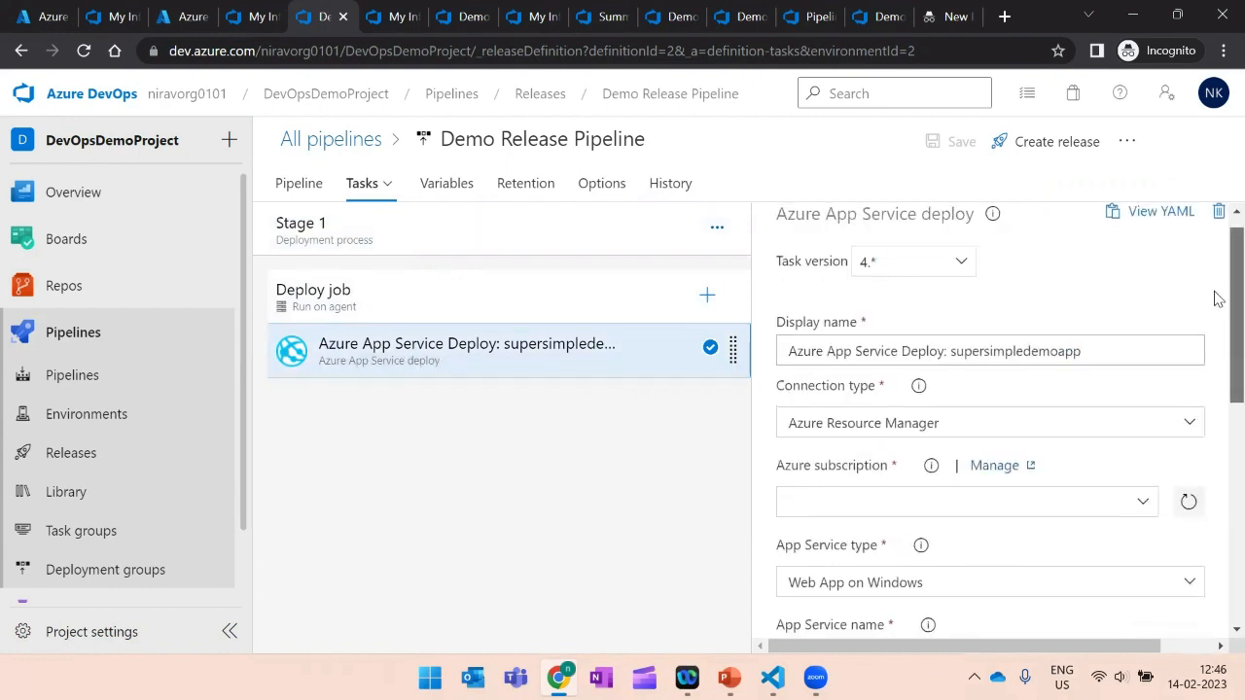
scroll(1215, 298, "down", 2)
scroll(1215, 301, "up", 1)
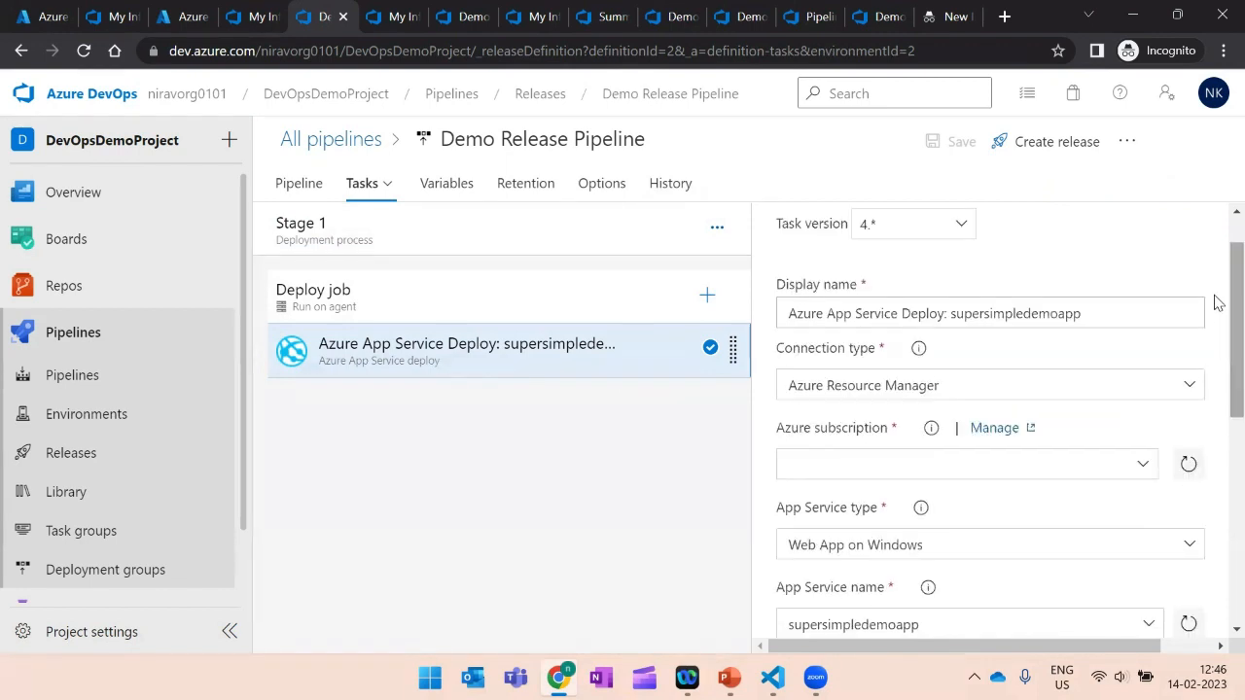
scroll(1215, 356, "down", 2)
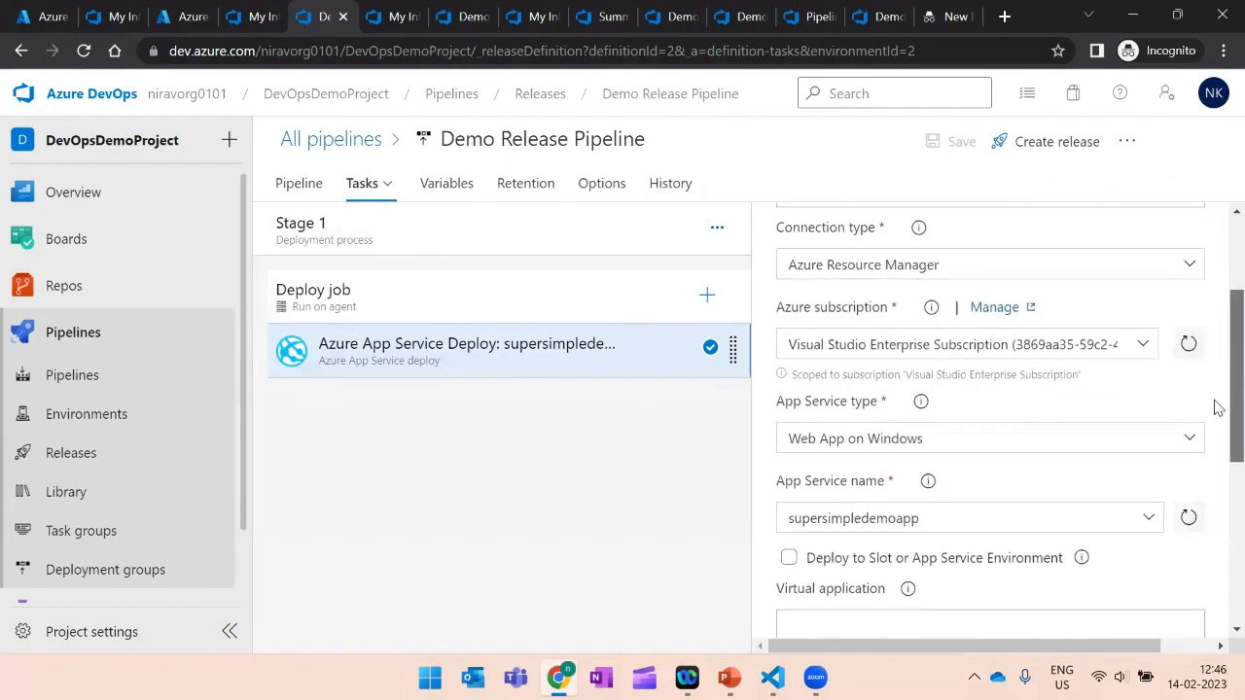
scroll(1218, 411, "down", 1)
scroll(1219, 416, "down", 3)
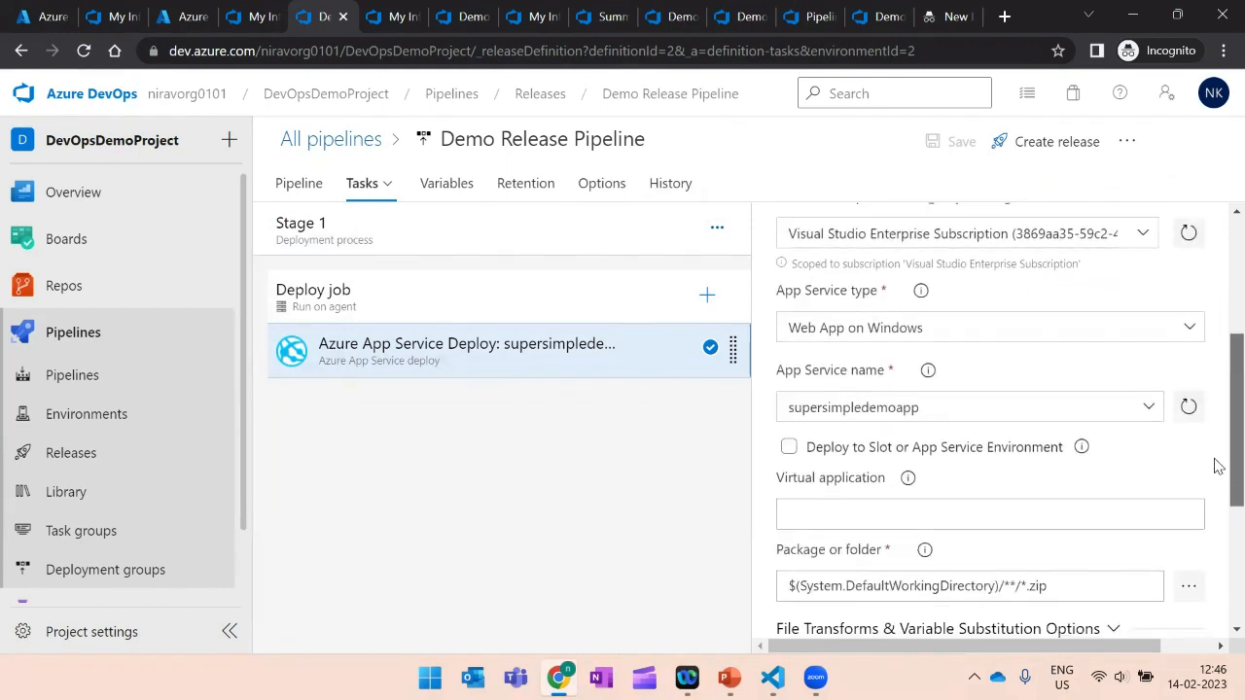
scroll(1219, 525, "down", 2)
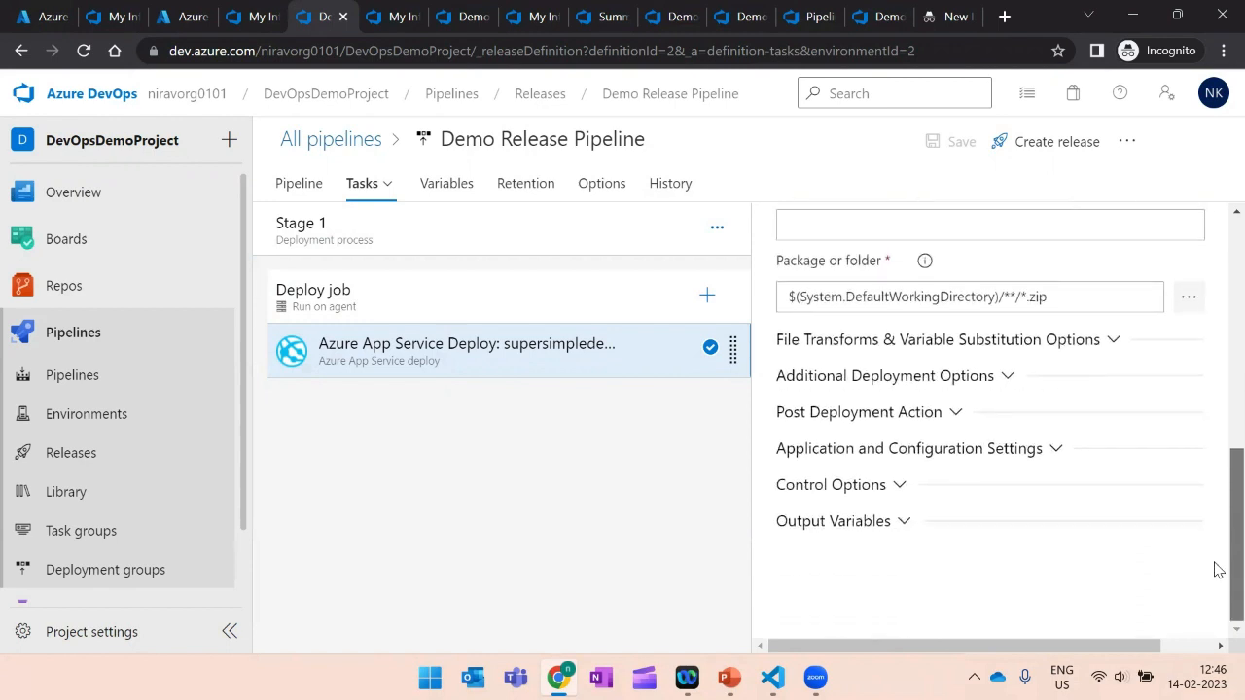
scroll(1215, 570, "up", 4)
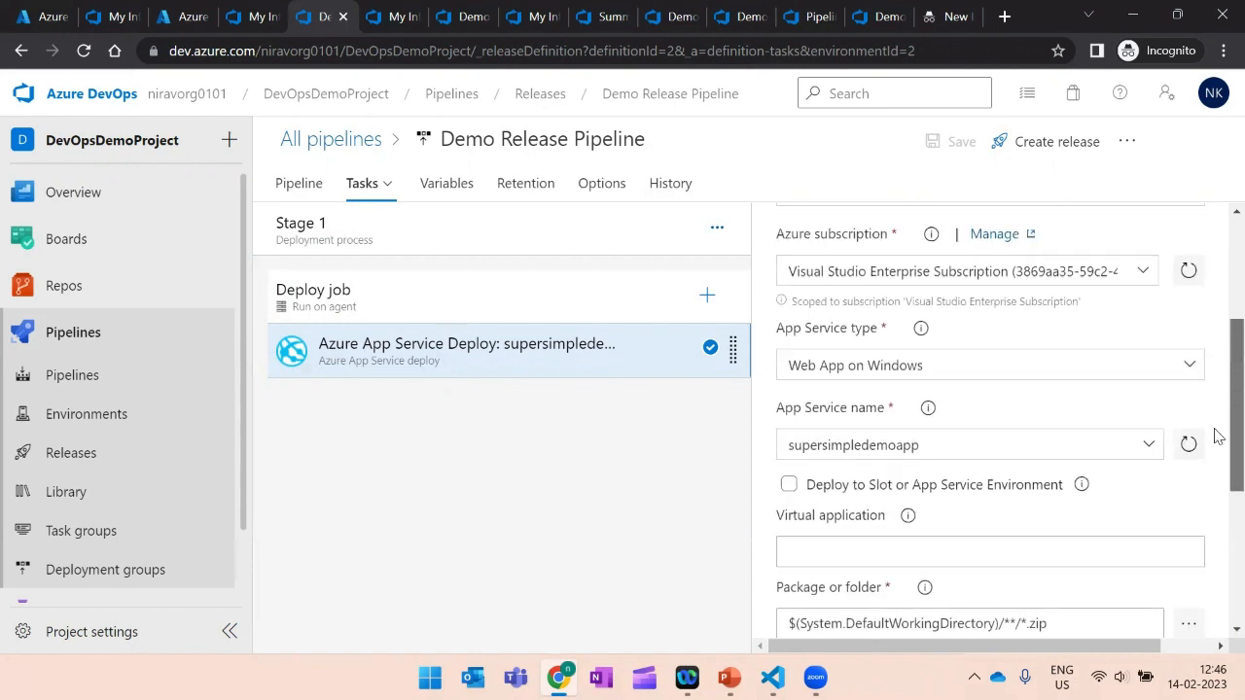
left_click(874, 456)
double_click(864, 456)
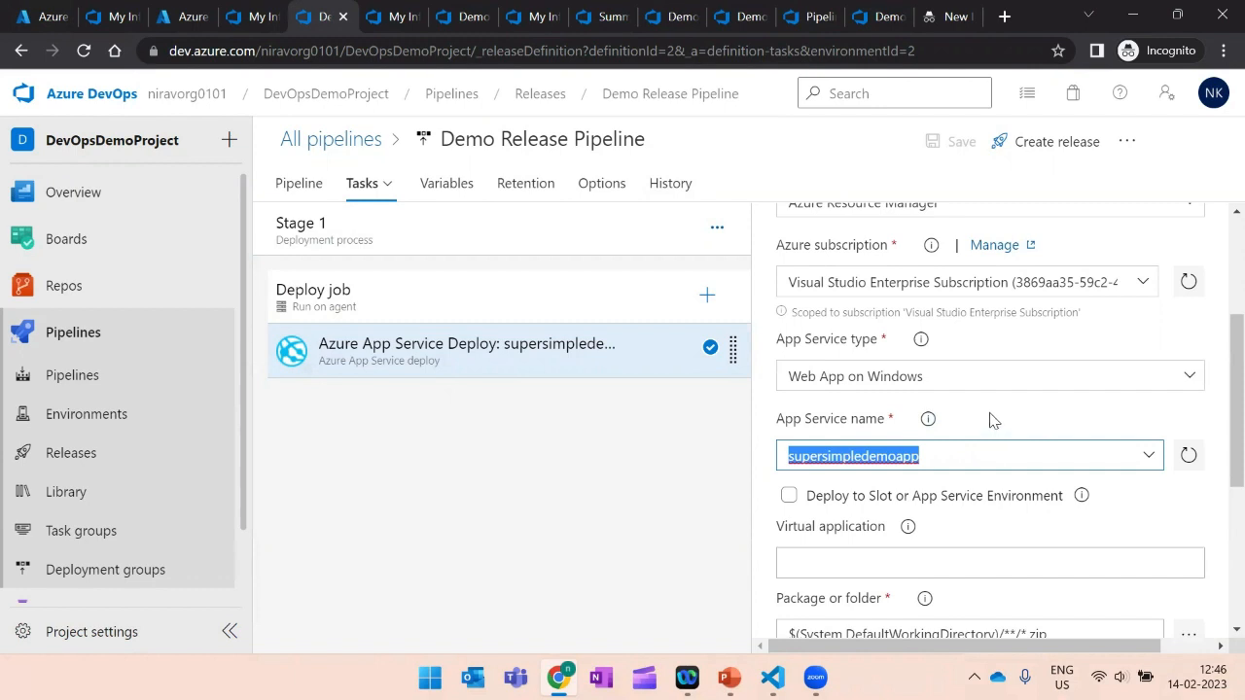
left_click(487, 491)
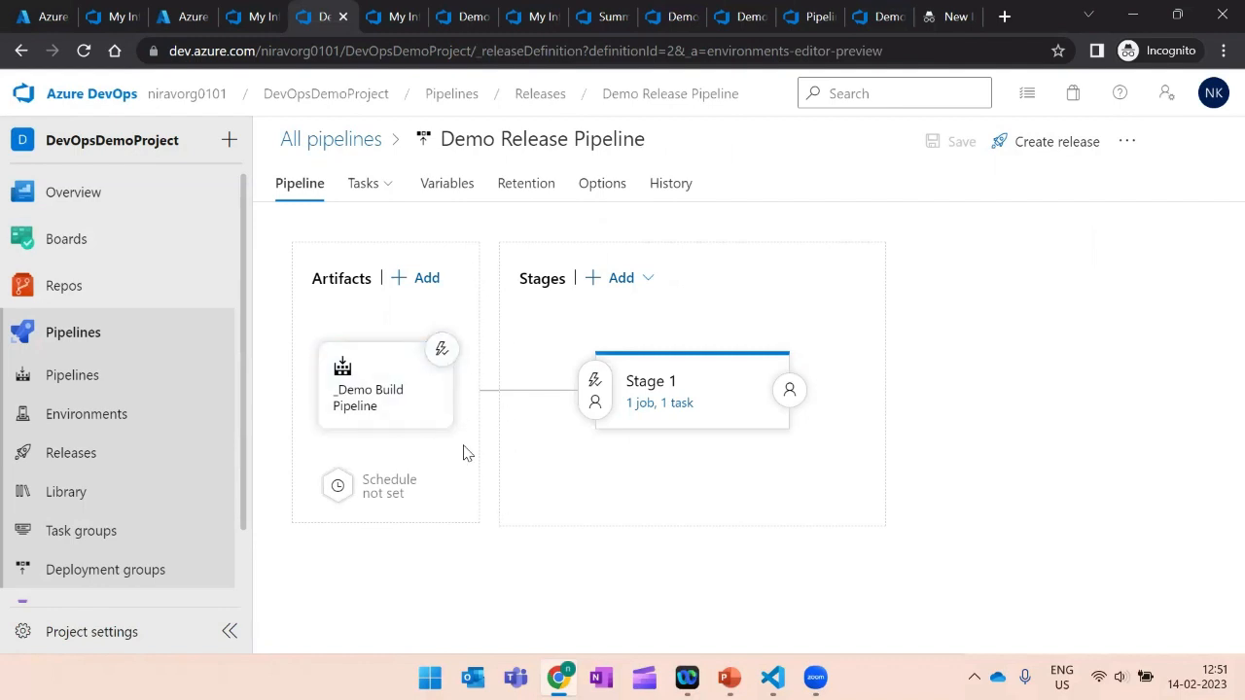
Disable the continuous deployment trigger on the _Demo Build Pipeline artifact and close the trigger settings.
left_click(441, 354)
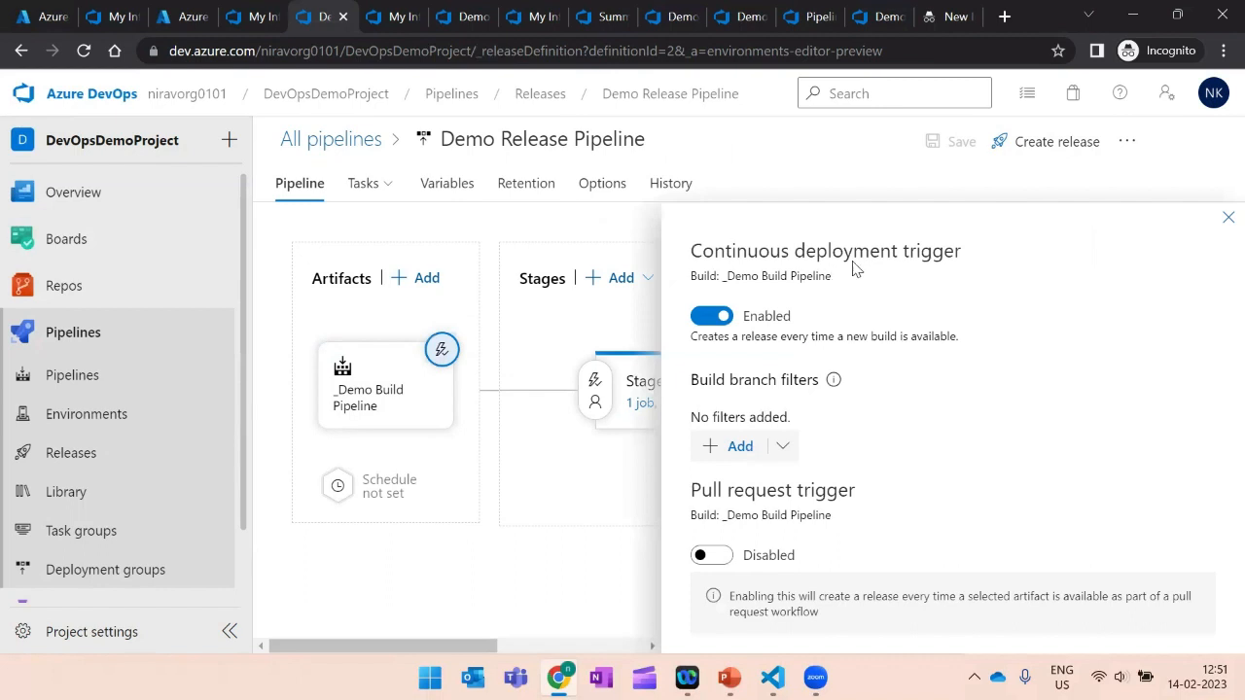
left_click(711, 327)
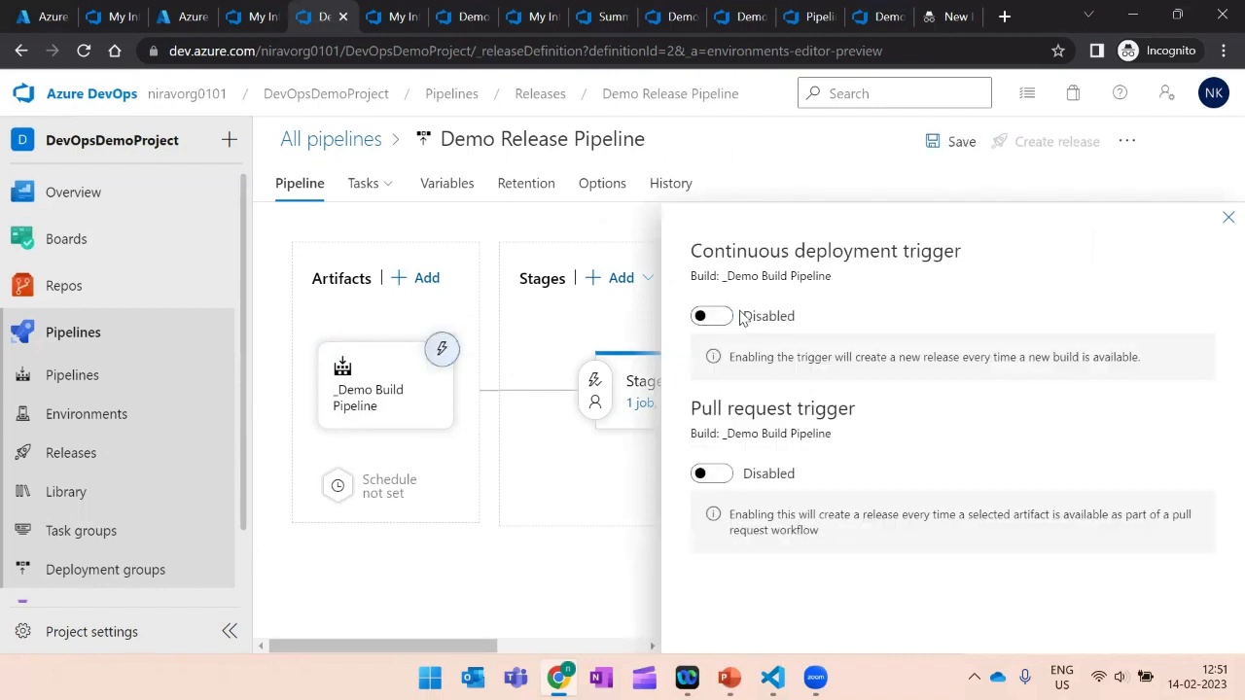
left_click(1227, 217)
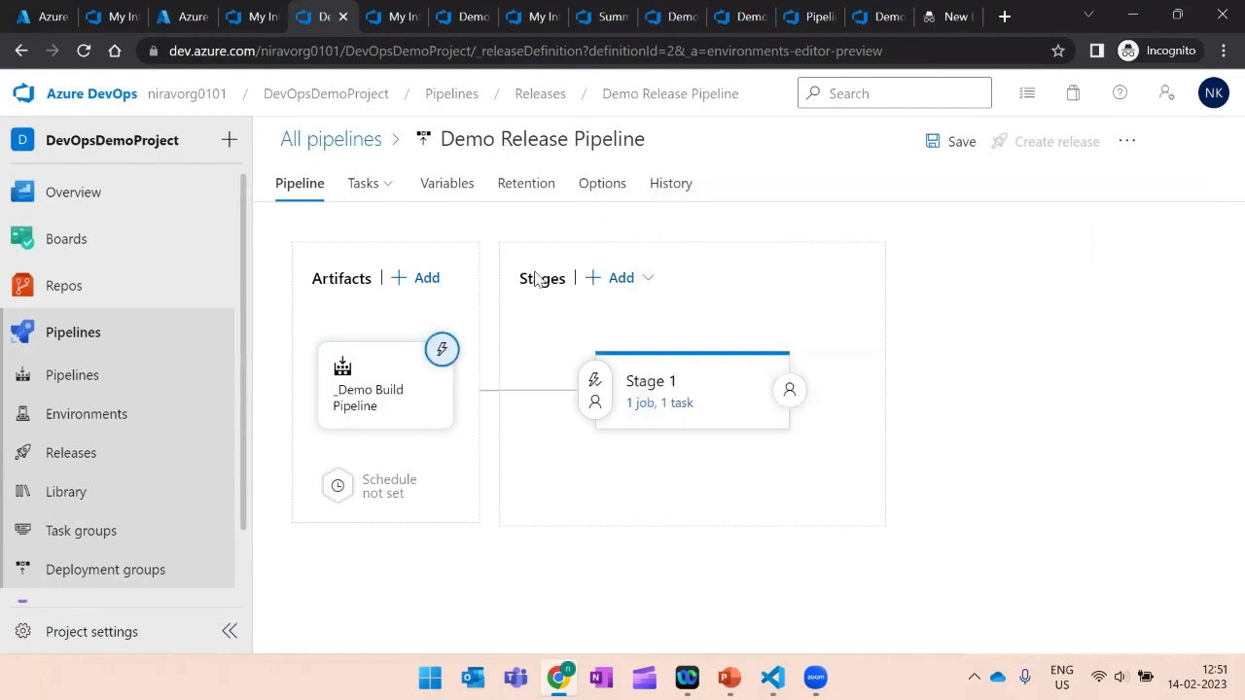
Re-enable the continuous deployment trigger on the _Demo Build Pipeline artifact and close the trigger settings.
left_click(442, 352)
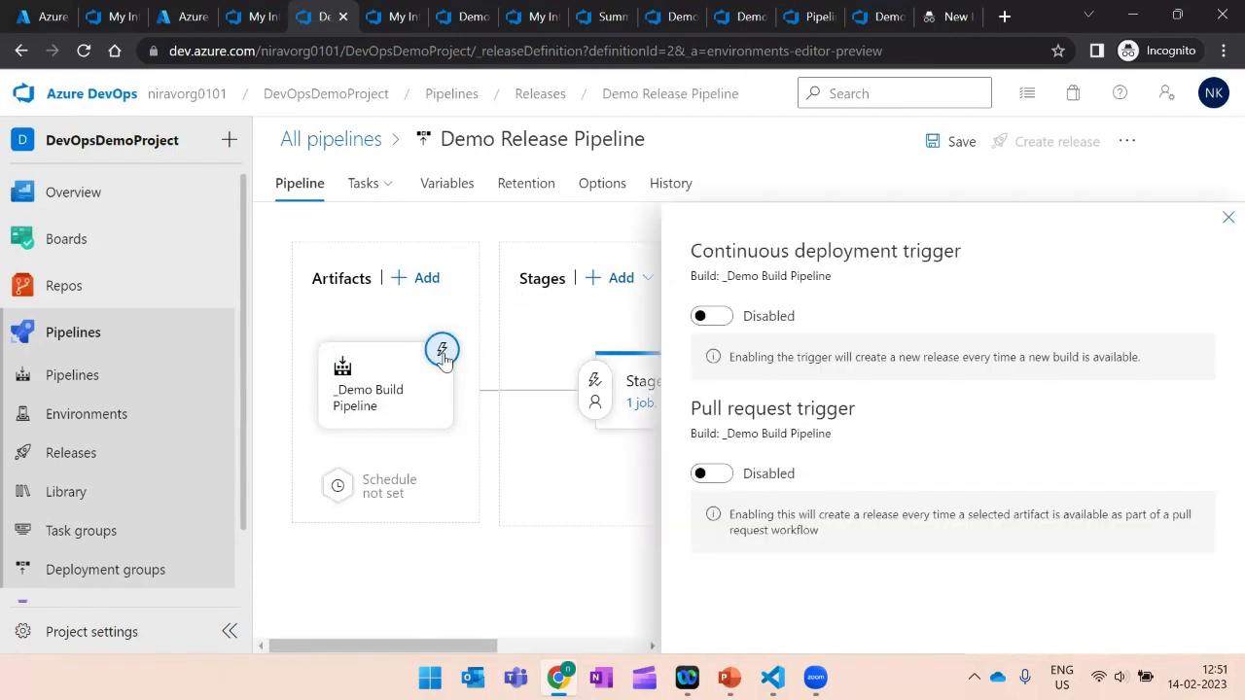
left_click(716, 319)
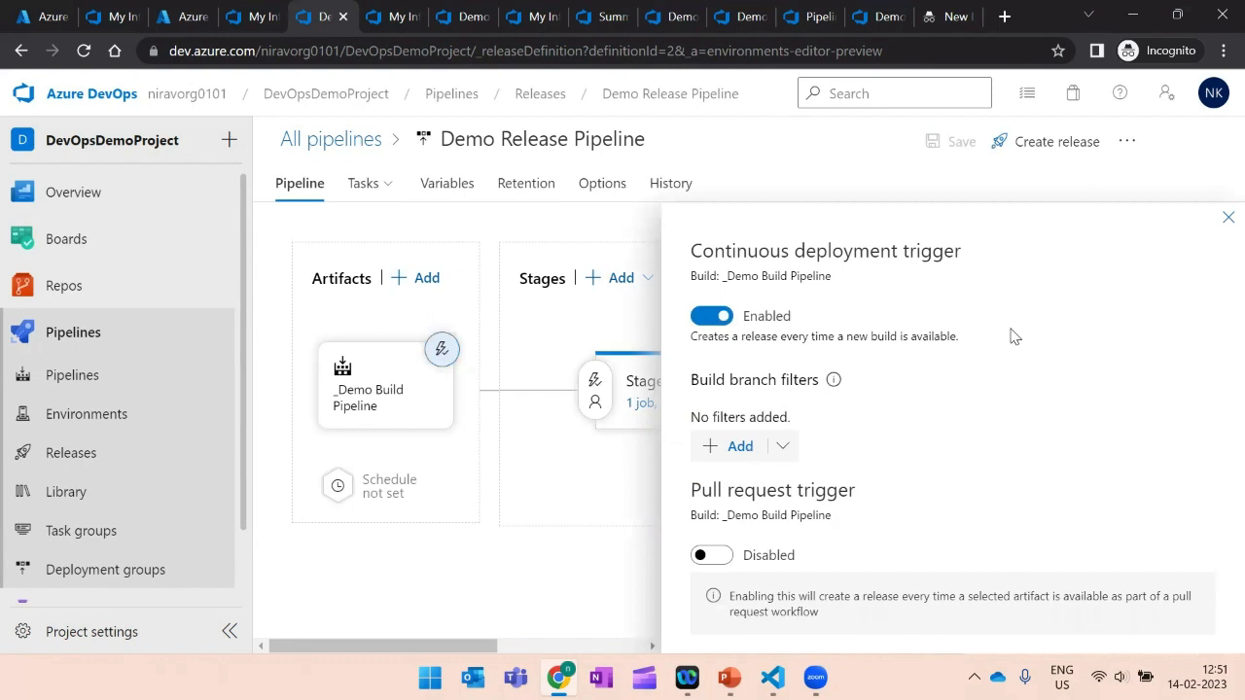
left_click(1227, 218)
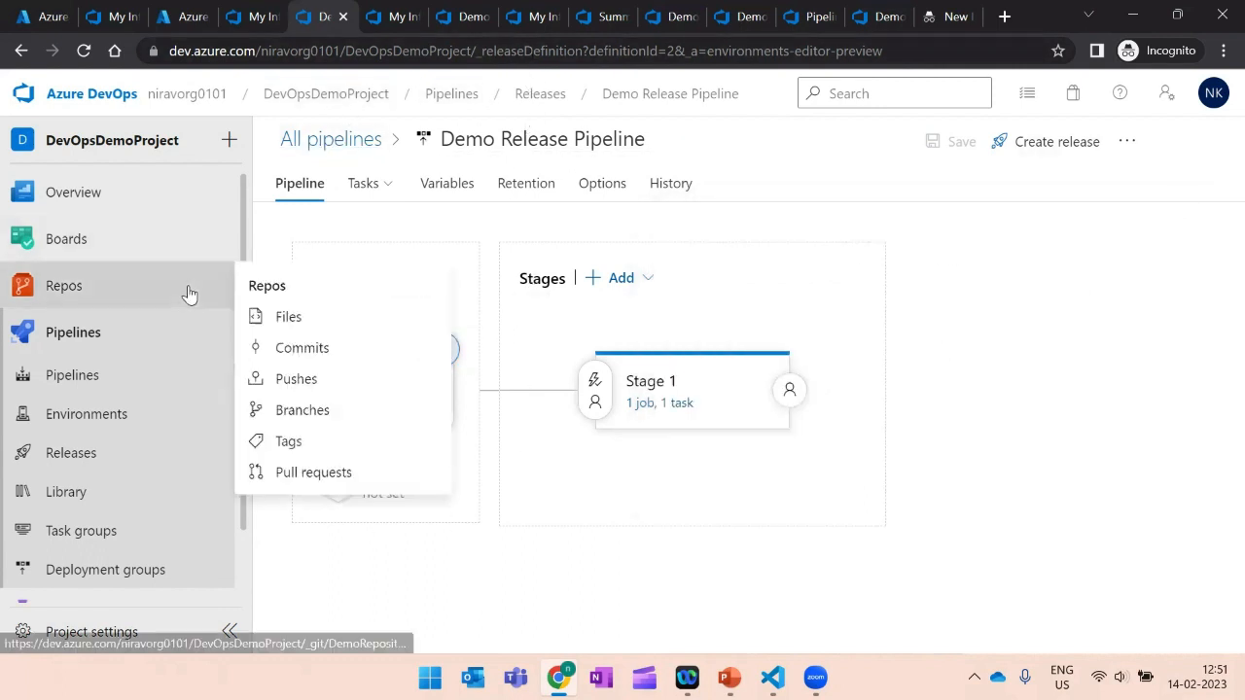
Open Demo Build Pipeline for editing and inspect its continuous integration trigger and branch filter settings.
left_click(58, 377)
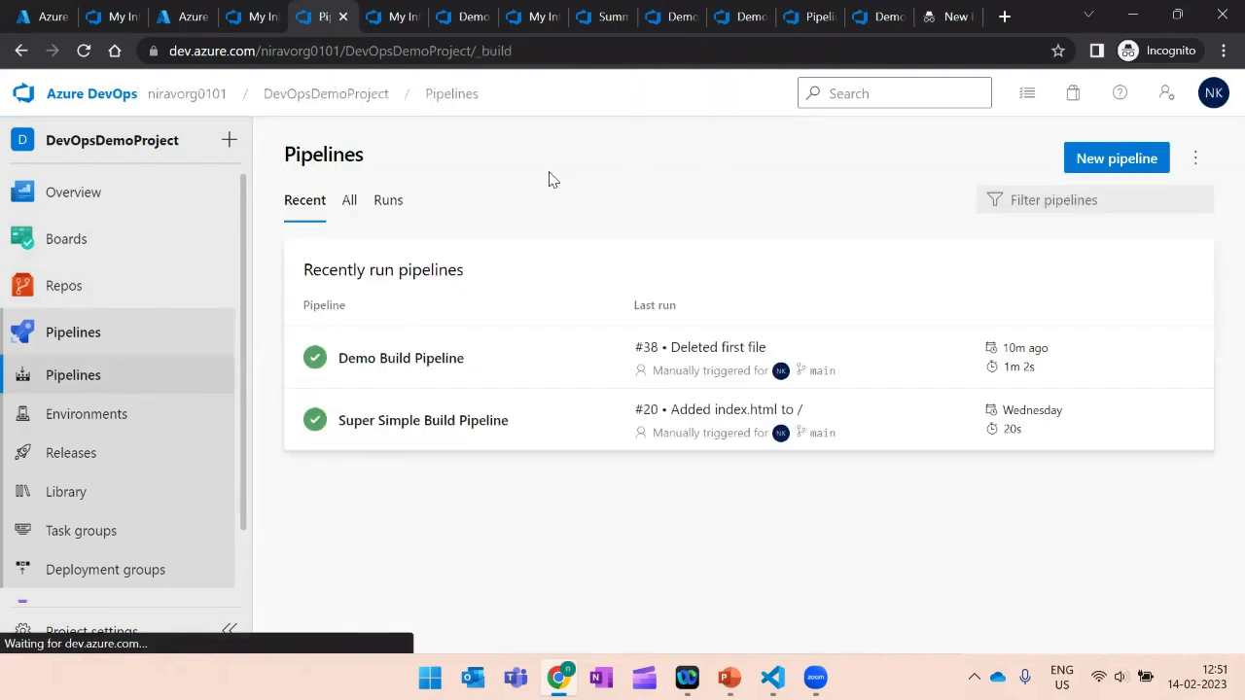
left_click(416, 360)
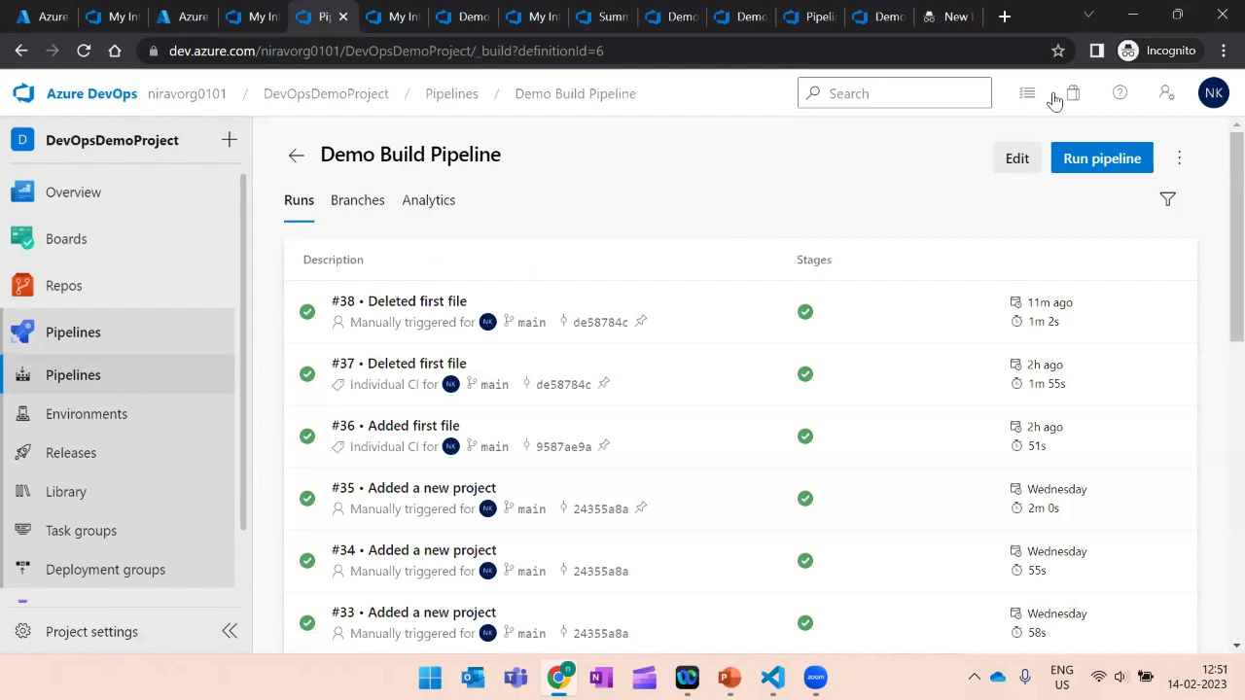
left_click(1017, 159)
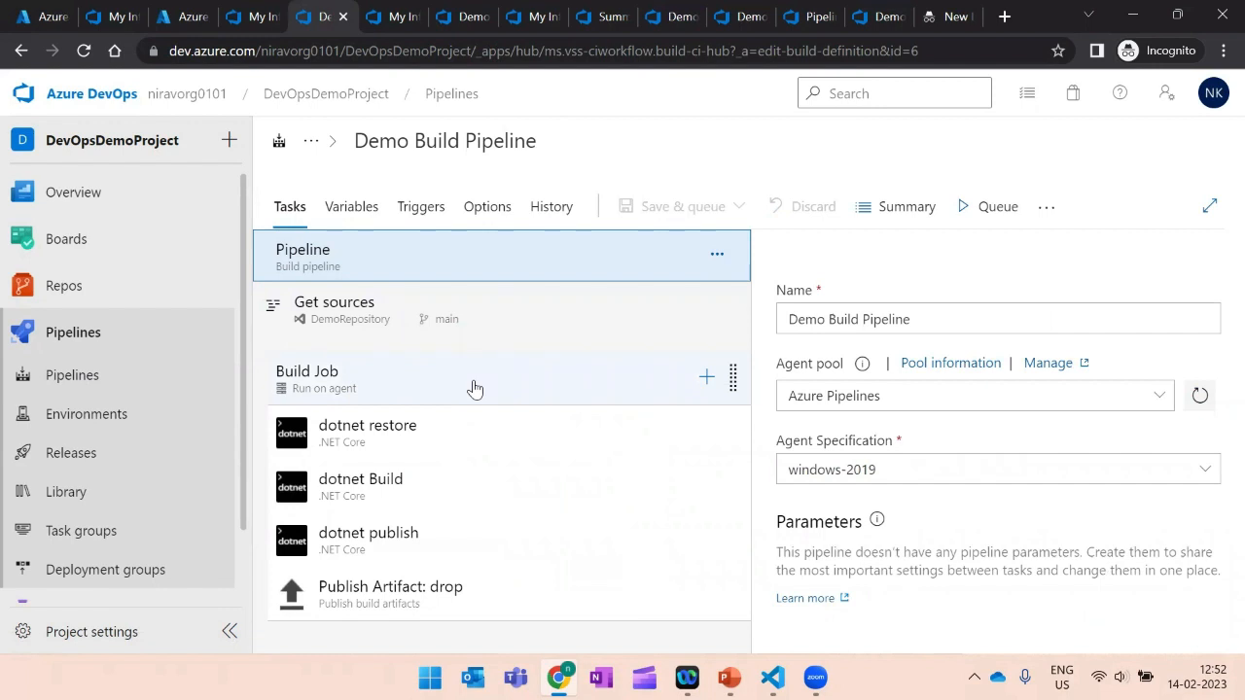
left_click(421, 212)
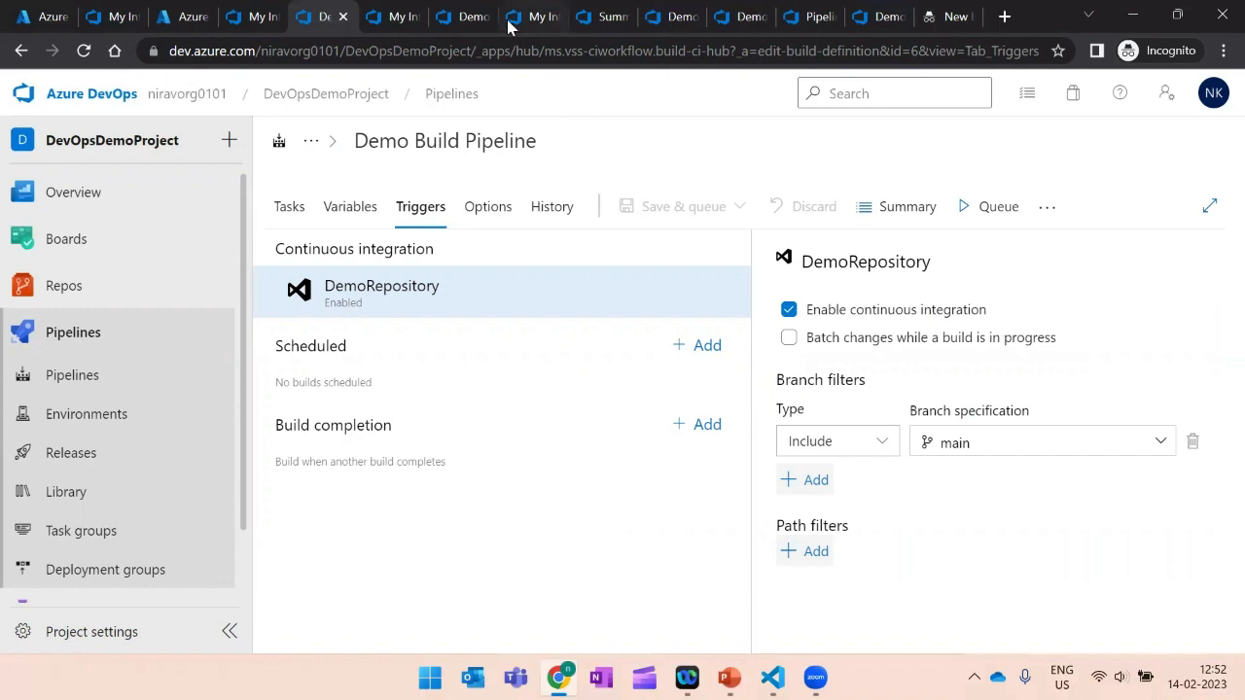
Open DemoRepository's files in Repos and close all browser tabs that come after it.
left_click(85, 295)
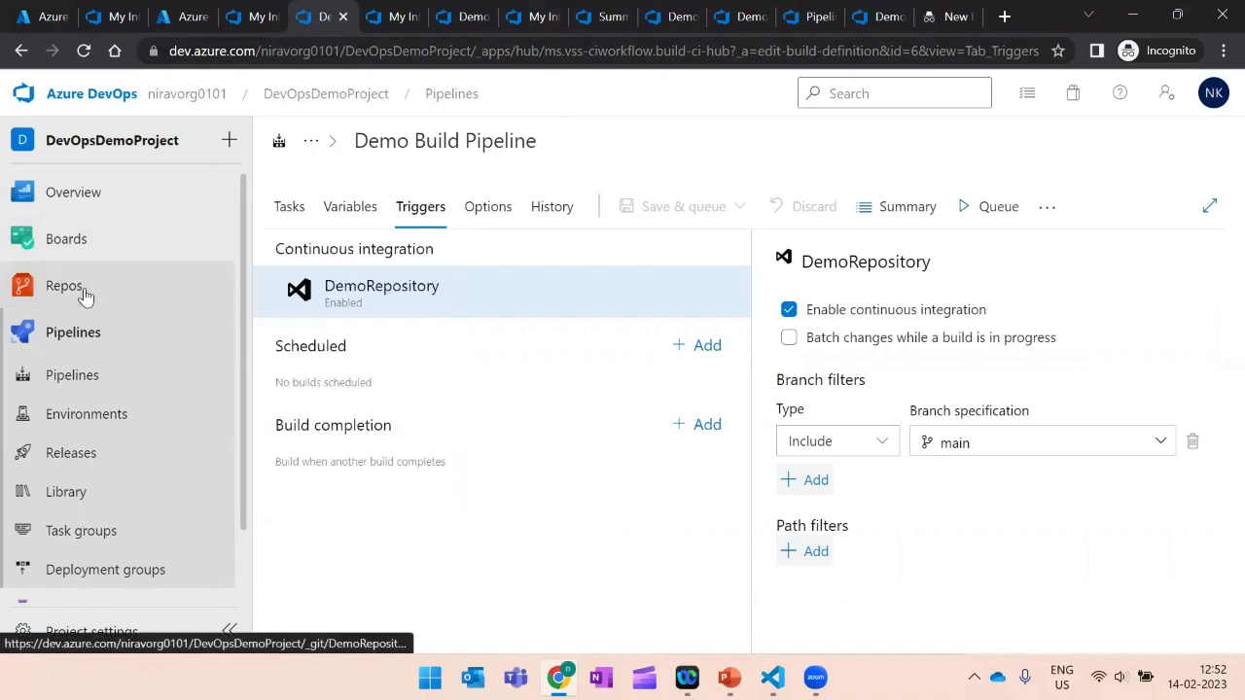
right_click(318, 30)
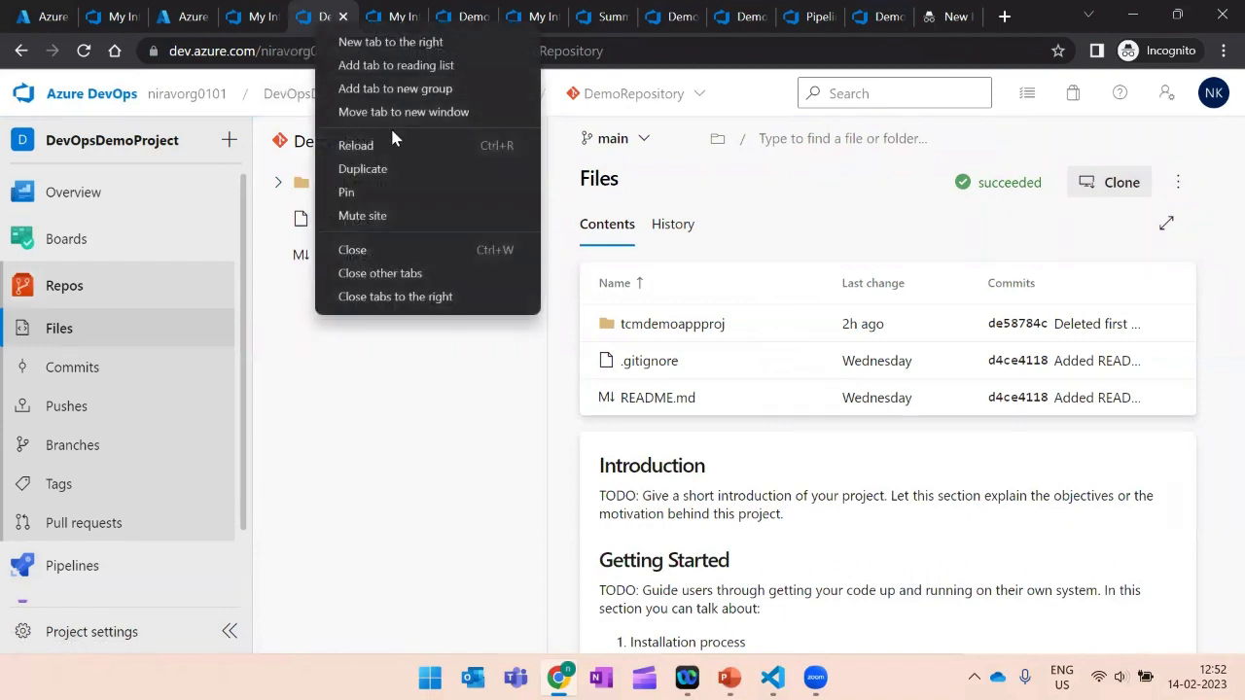
left_click(403, 298)
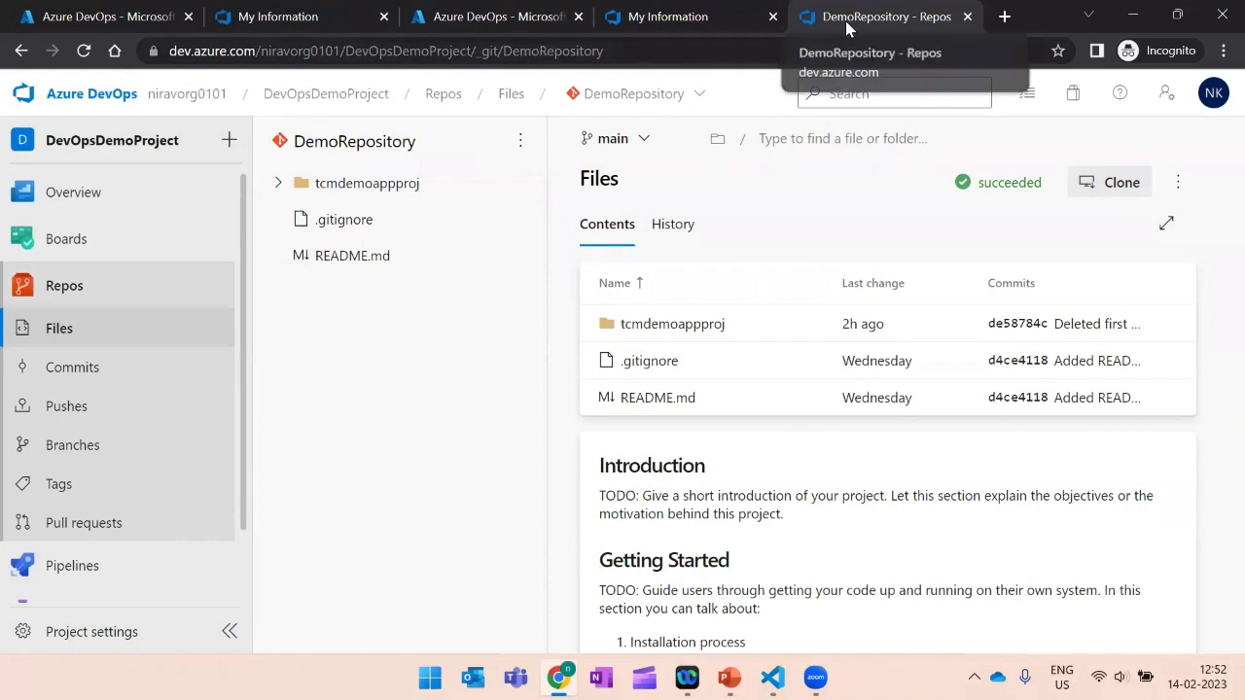
Duplicate the DemoRepository browser tab.
right_click(845, 22)
left_click(910, 174)
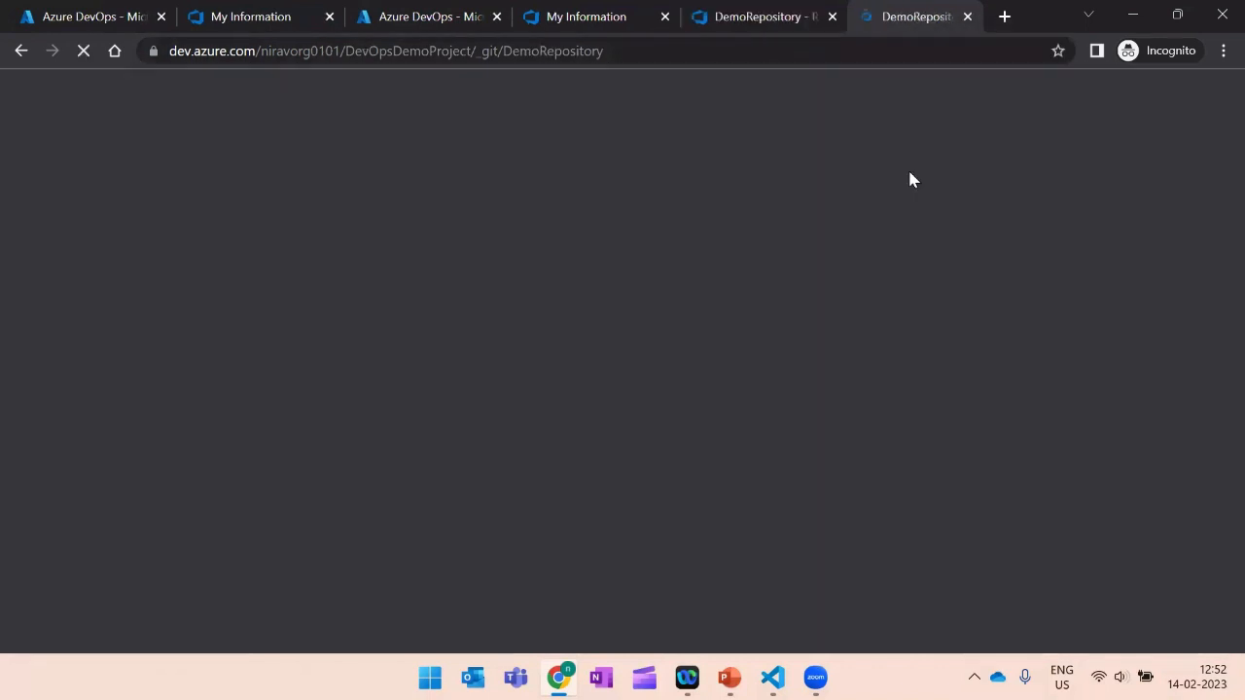
Duplicate the DemoRepository browser tab once more and open the project's build pipelines list in the middle of the three tabs.
right_click(875, 26)
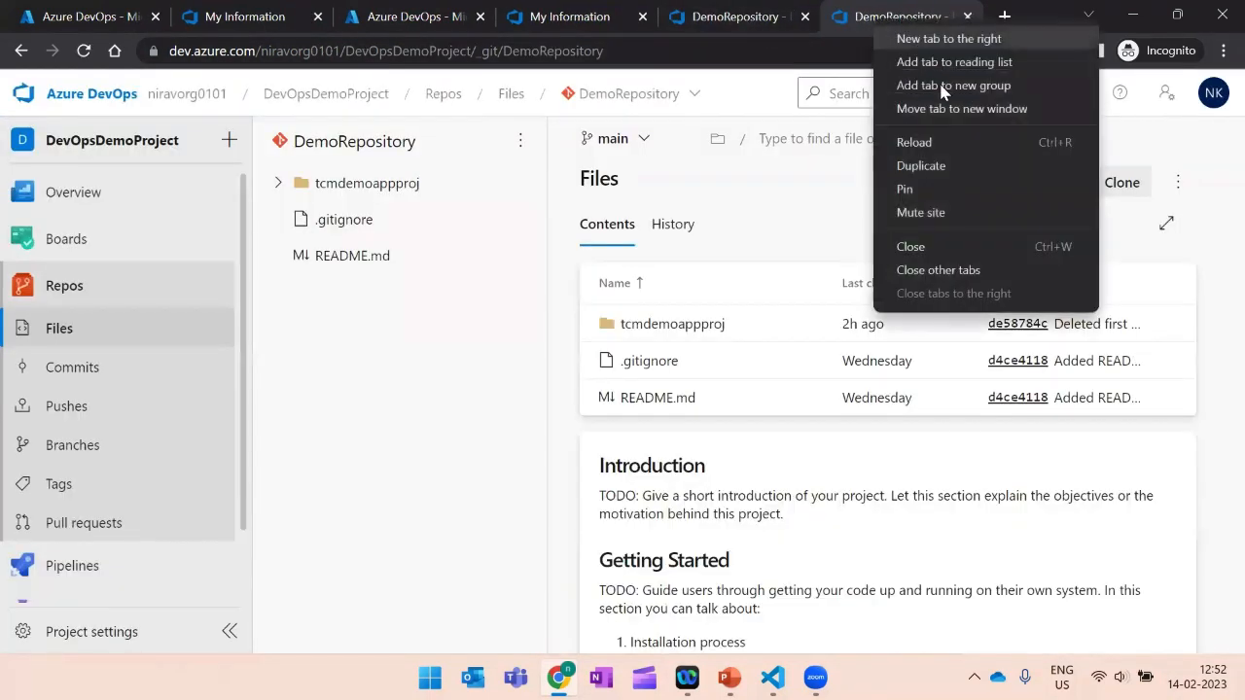
left_click(940, 164)
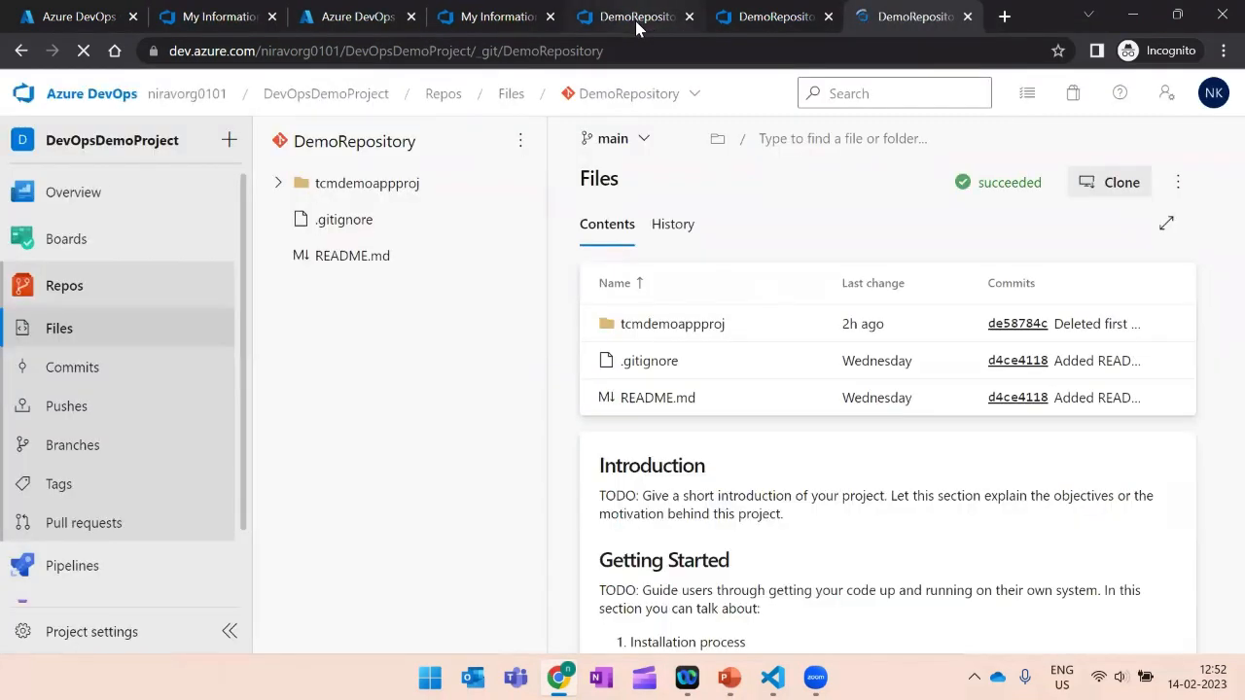
left_click(635, 20)
left_click(770, 23)
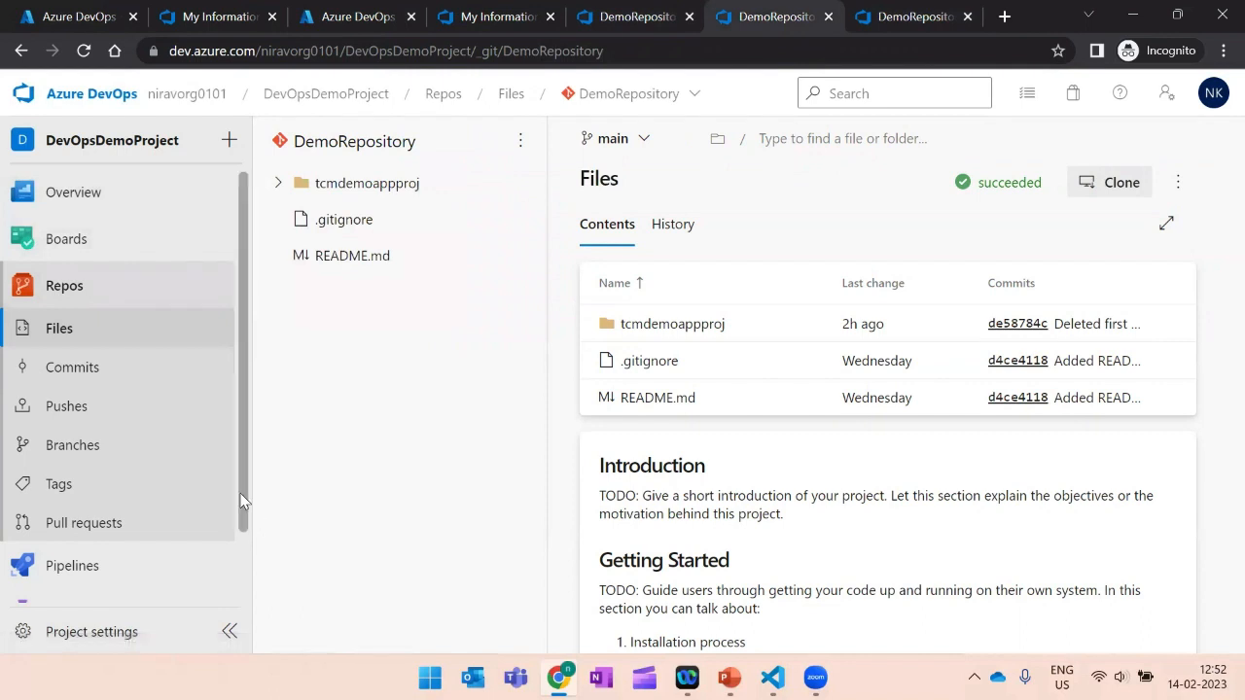
scroll(247, 550, "down", 2)
left_click(98, 488)
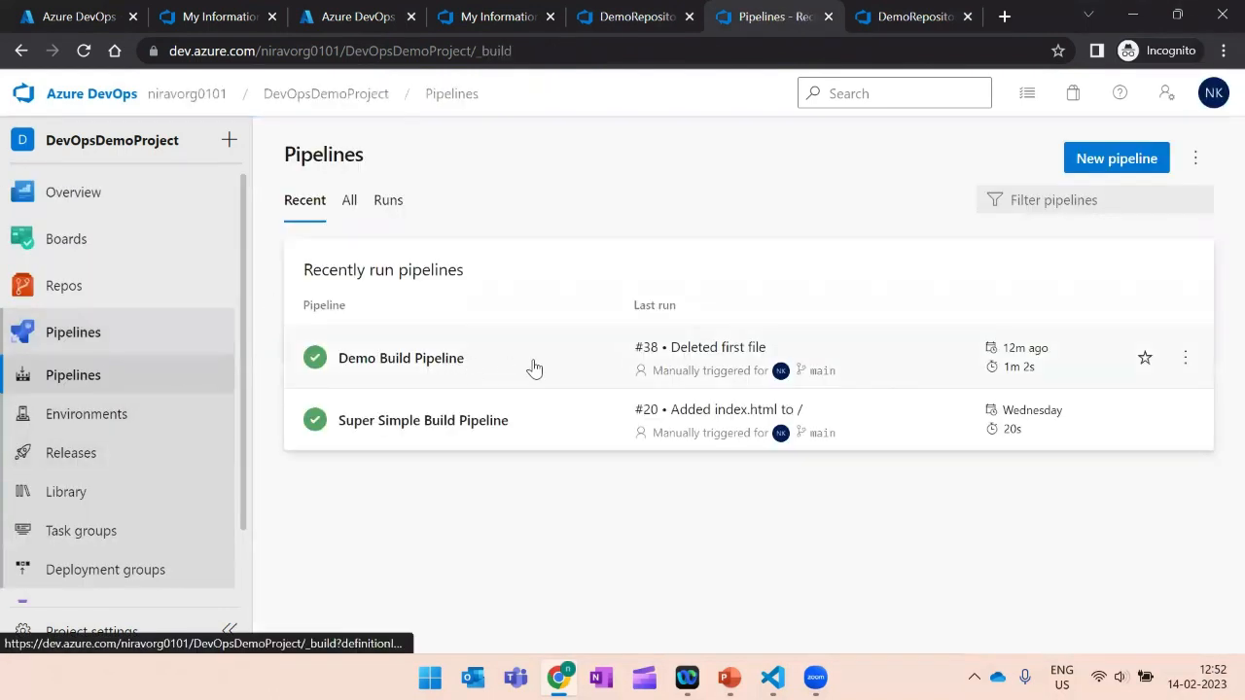
Open the project's Releases page in the last DemoRepository tab and return to the remaining repository files tab.
left_click(909, 19)
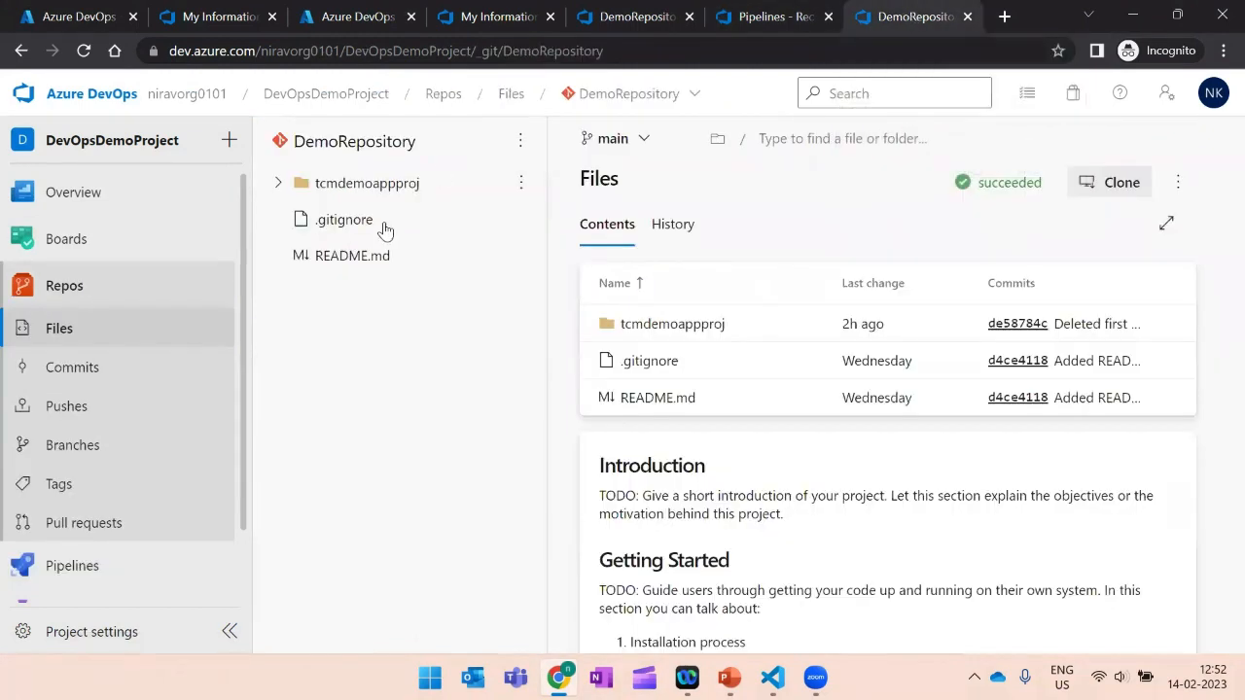
mouse_move(112, 246)
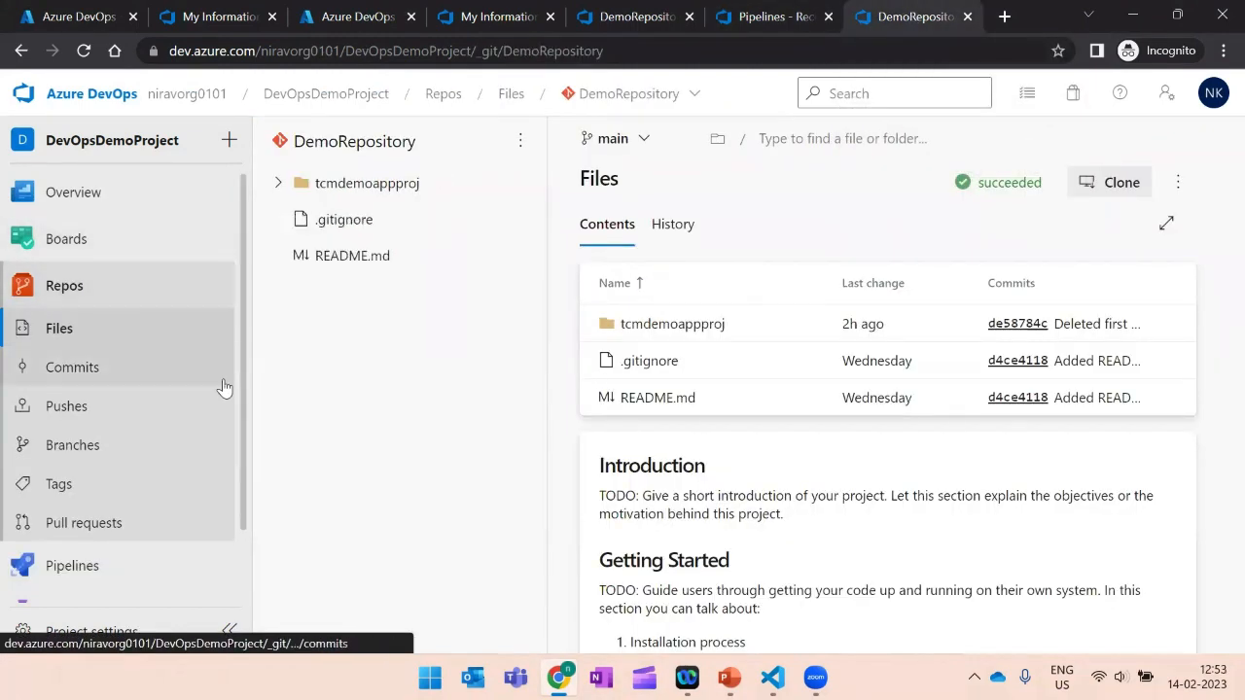
left_click_drag(242, 413, 261, 576)
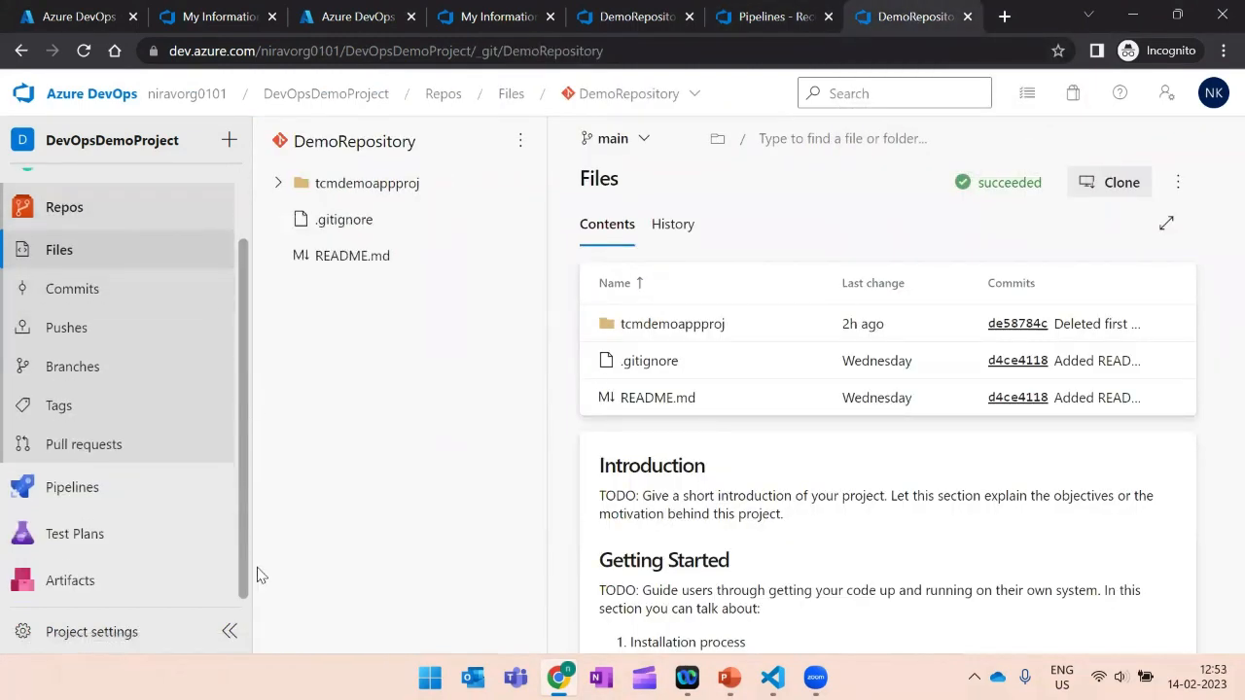
left_click(121, 489)
left_click(74, 457)
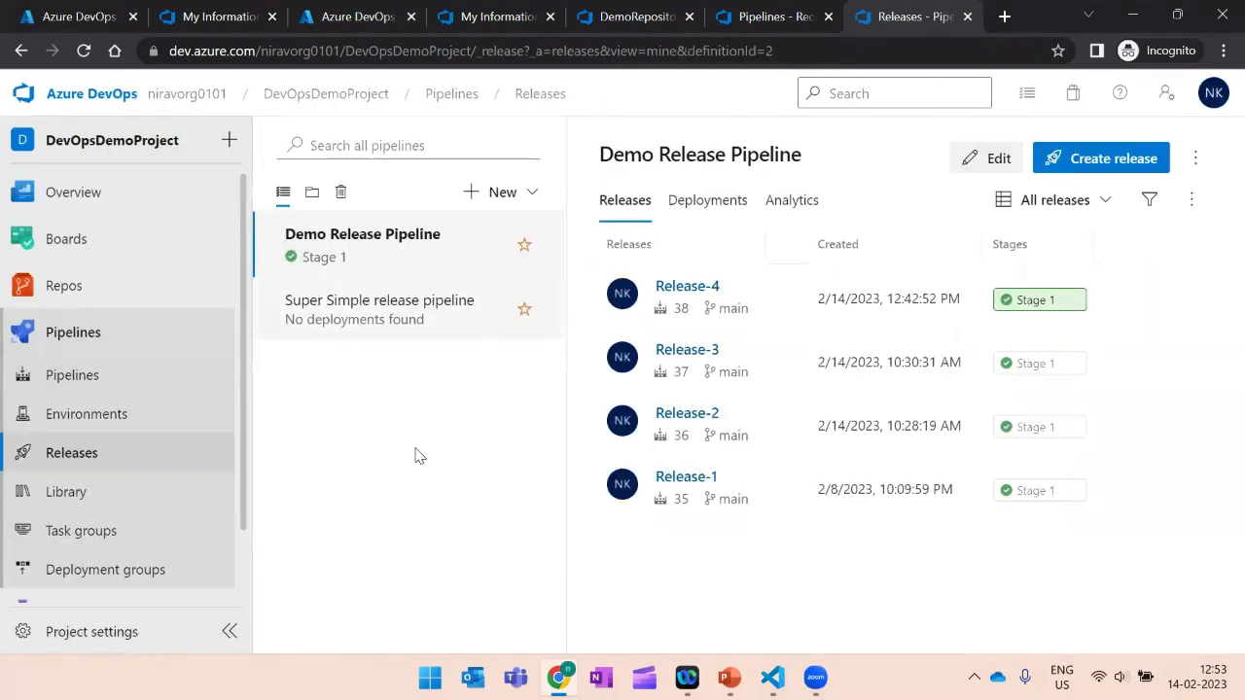
left_click(778, 21)
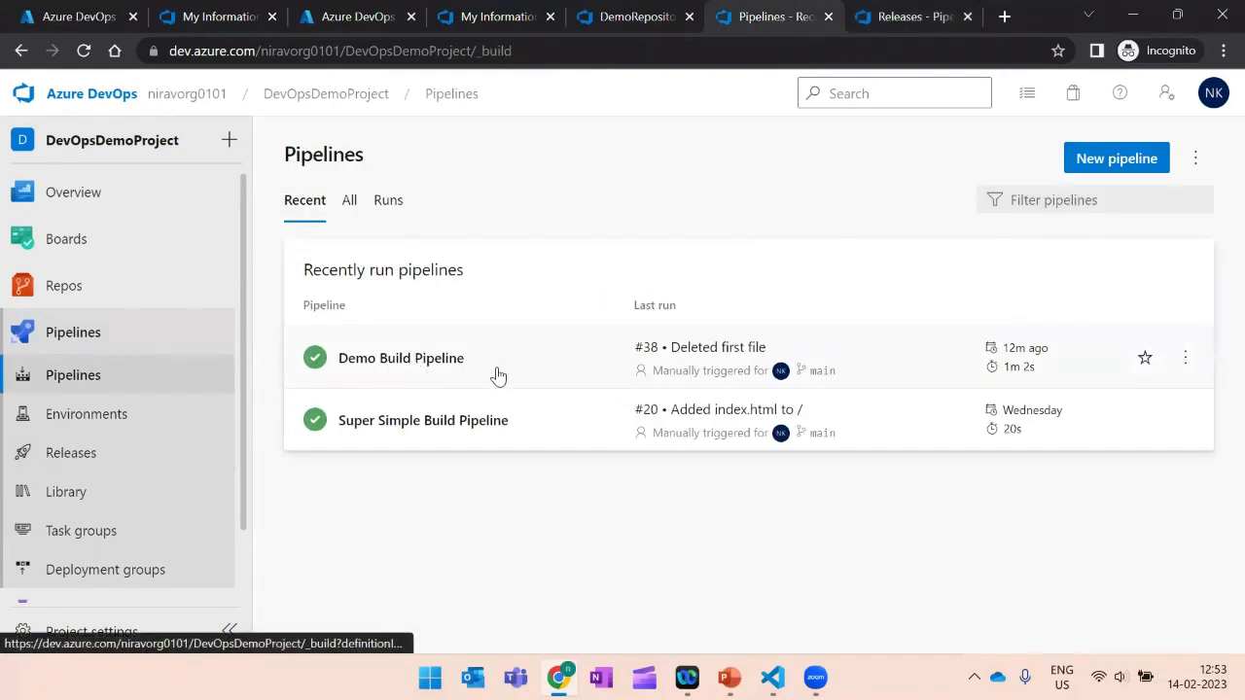
left_click(632, 21)
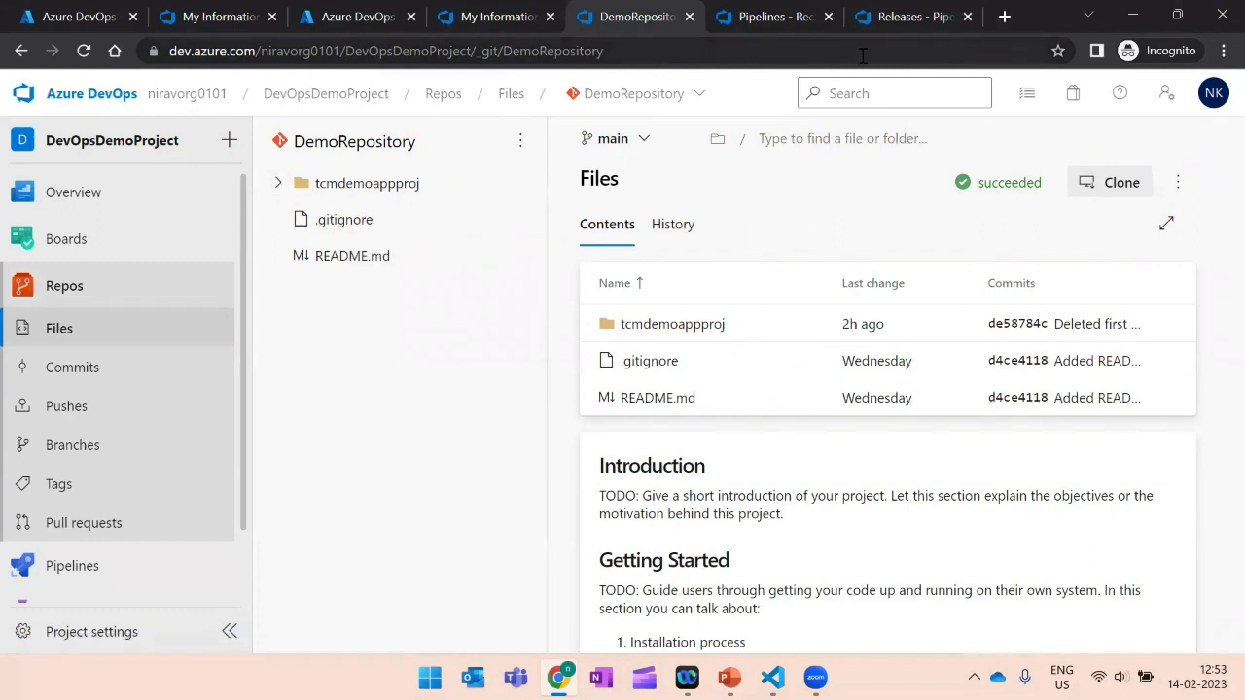
Switch to the Azure portal and open the supersimpledemoapp App Service from the home page's recent resources.
left_click(85, 20)
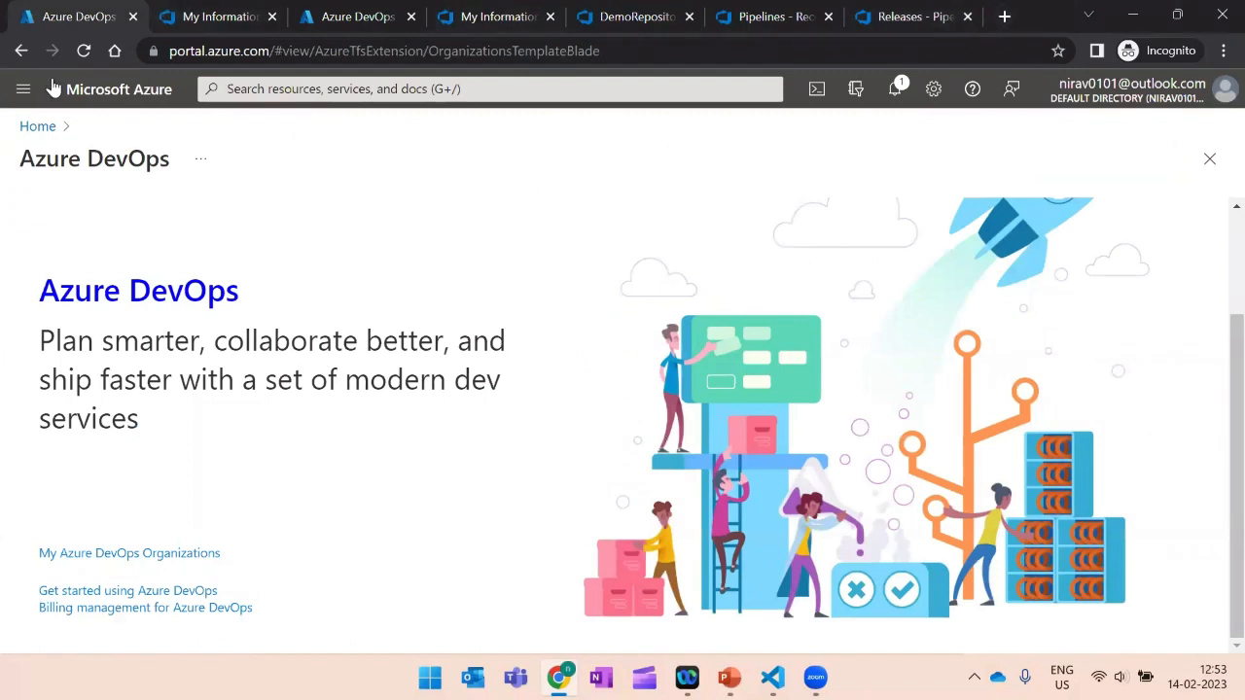
left_click(39, 127)
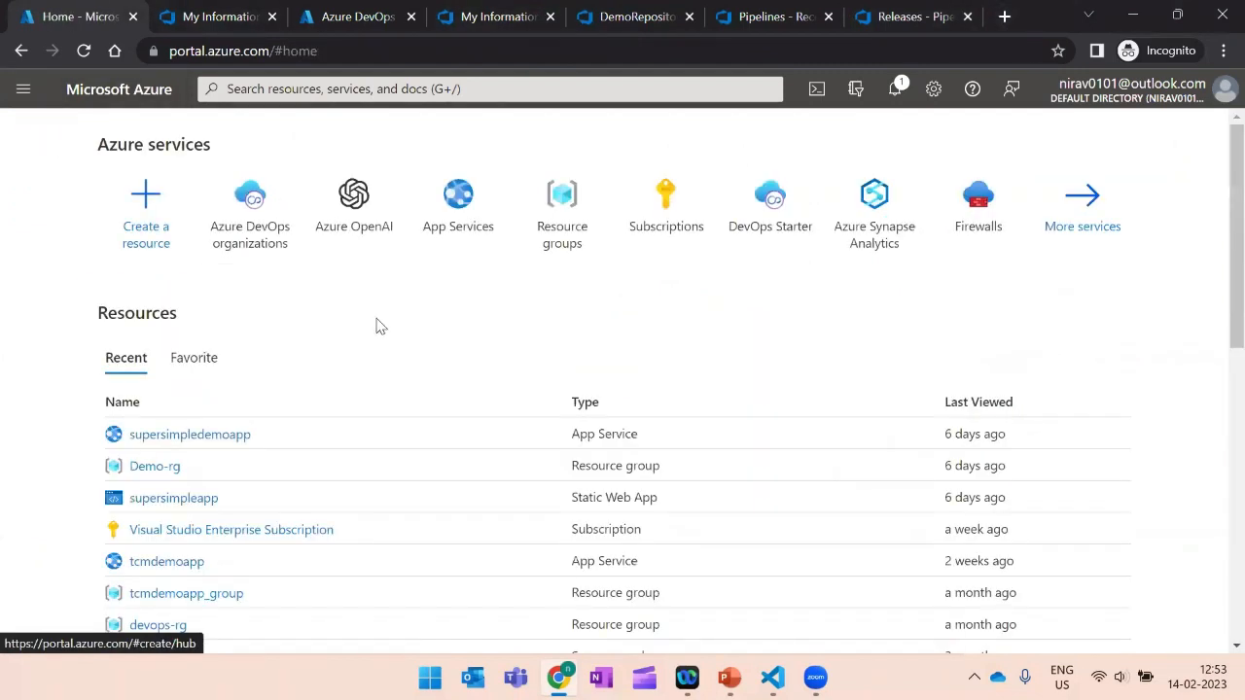
left_click(208, 444)
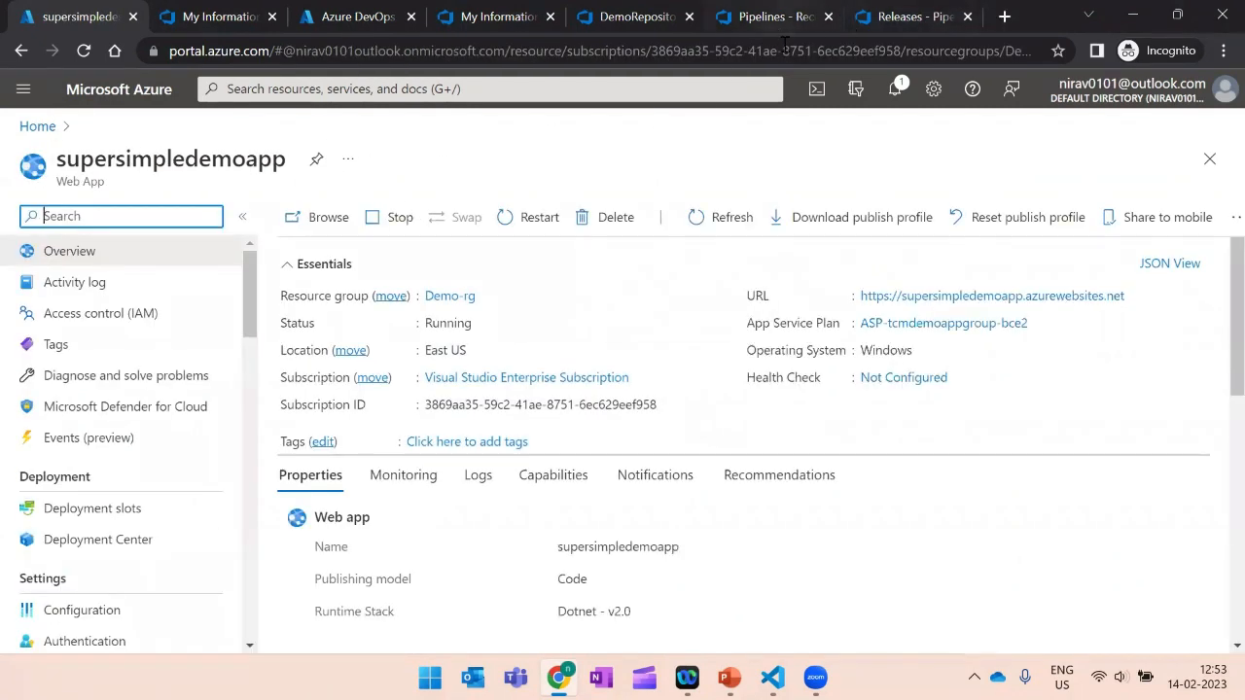
left_click(139, 163)
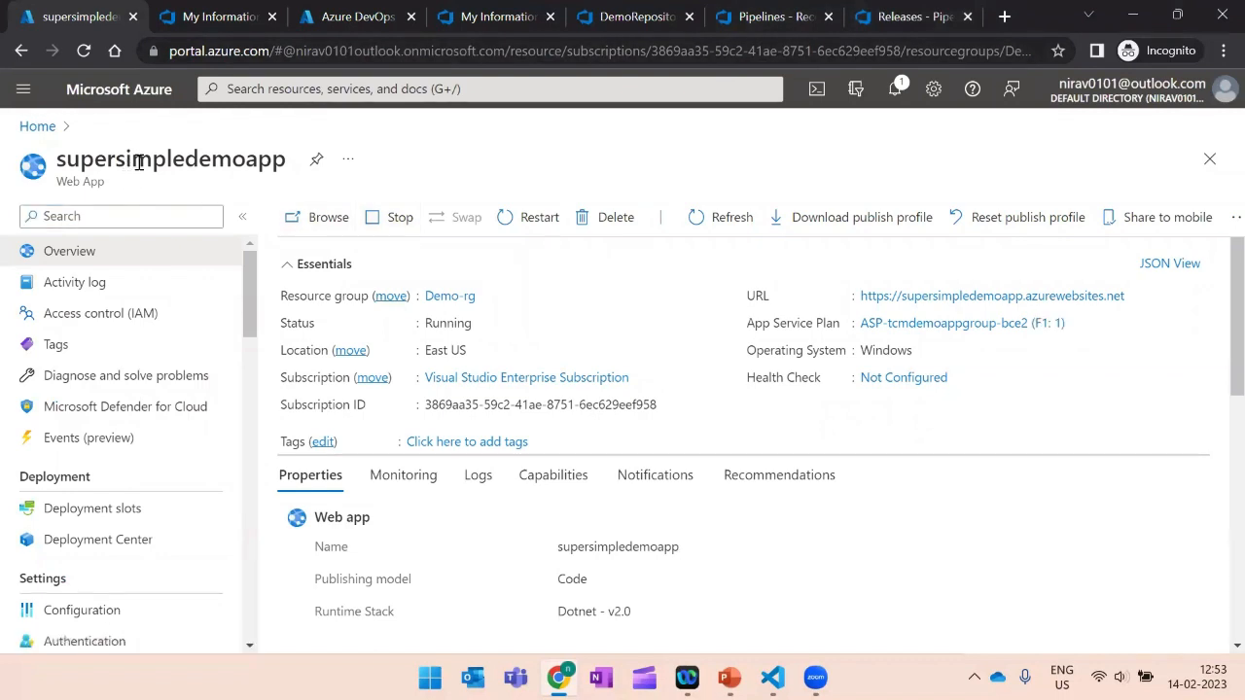
Open Demo Release Pipeline for editing and inspect the App Service name in Stage 1's Azure App Service Deploy task.
left_click(895, 29)
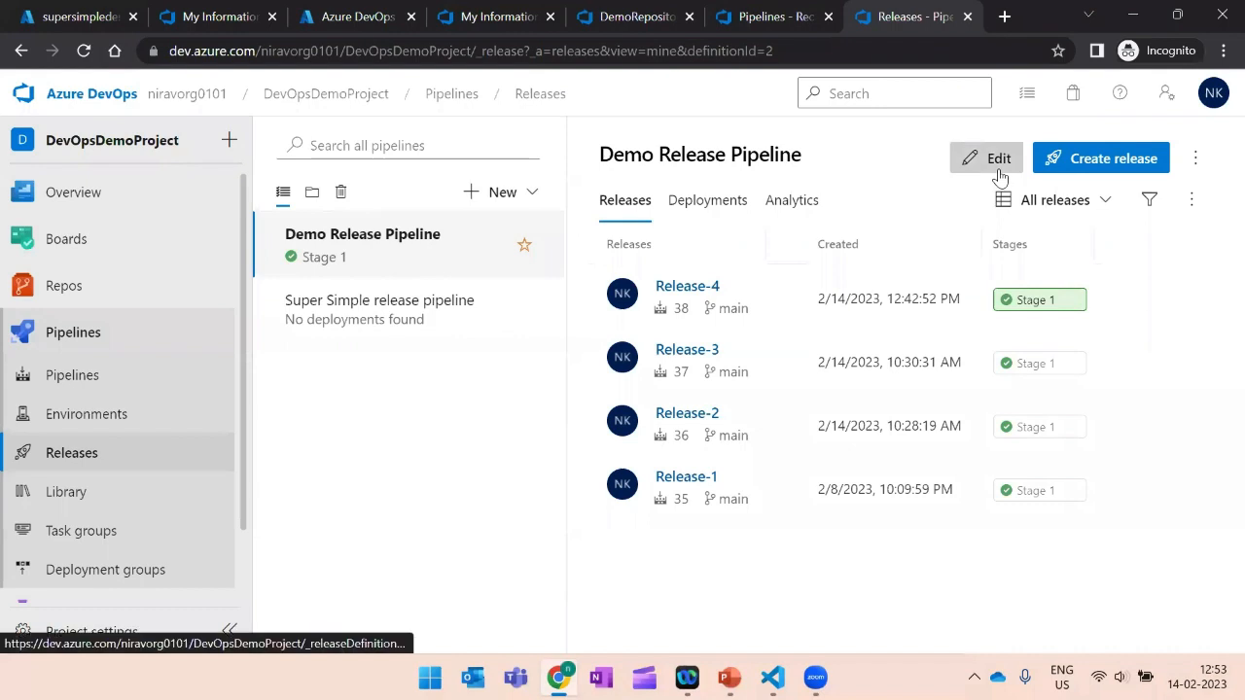
left_click(997, 165)
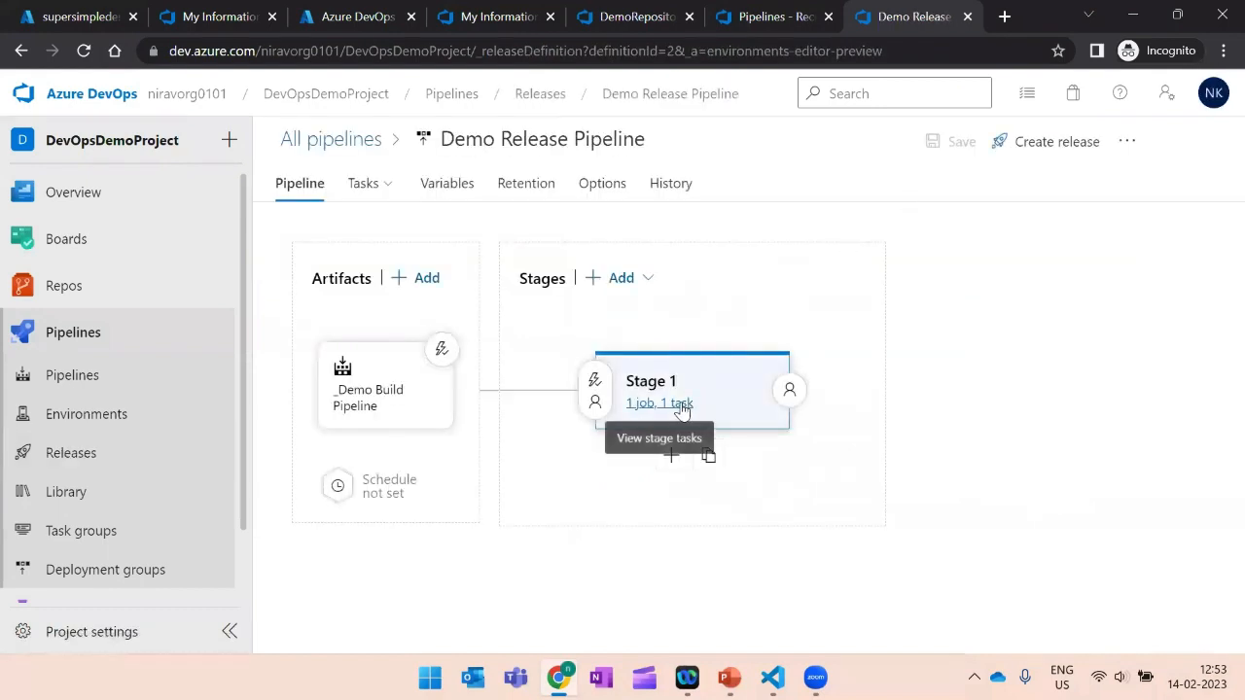
left_click(684, 410)
left_click(545, 352)
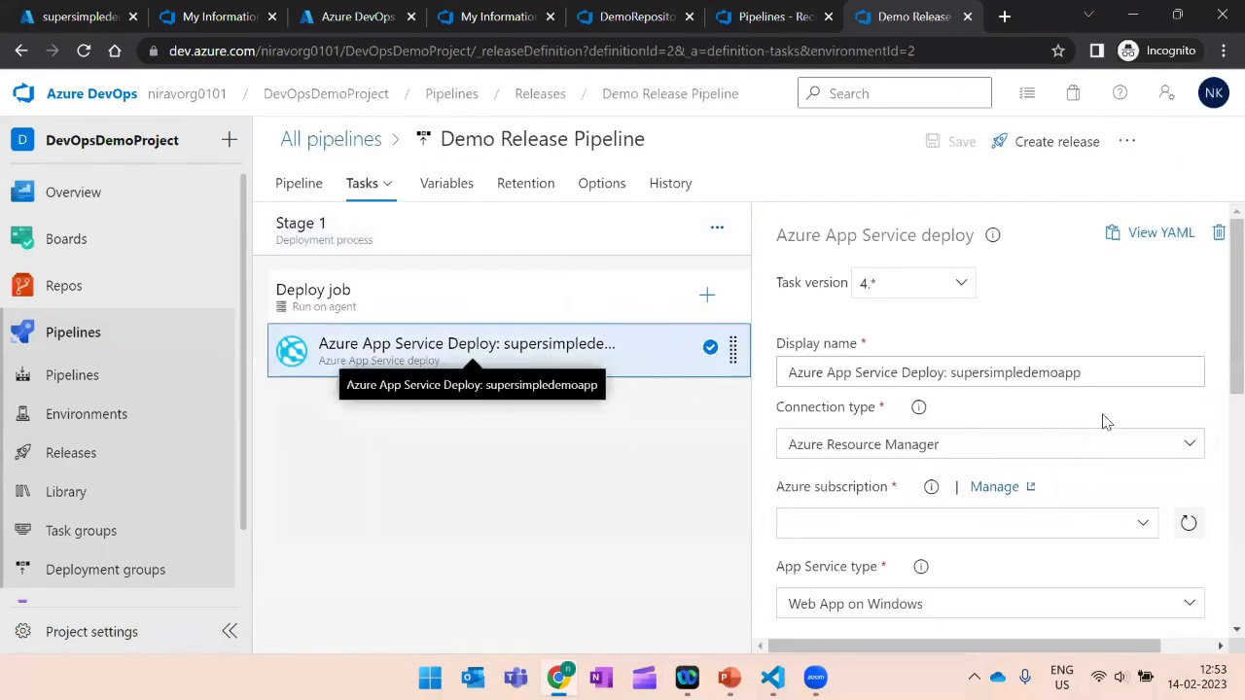
scroll(1216, 304, "down", 2)
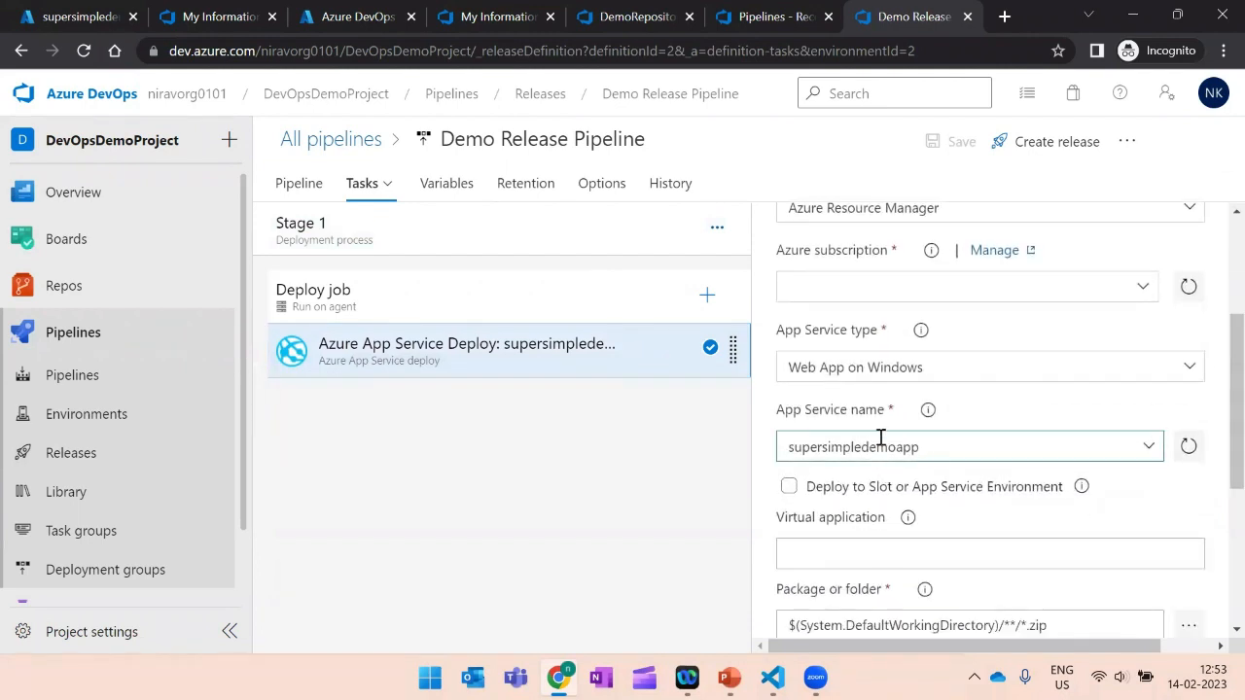
Move the supersimpledemoapp browser tab behind all other tabs and open the web app's site from its URL.
left_click(89, 22)
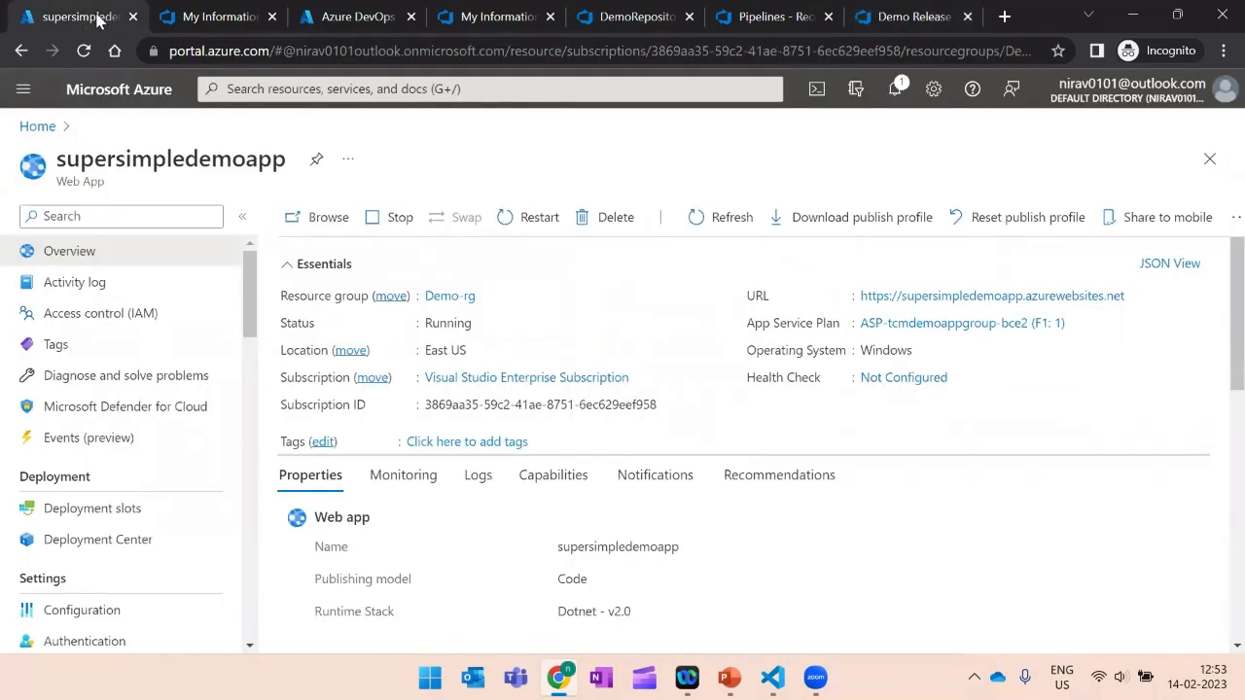
left_click_drag(97, 16, 931, 19)
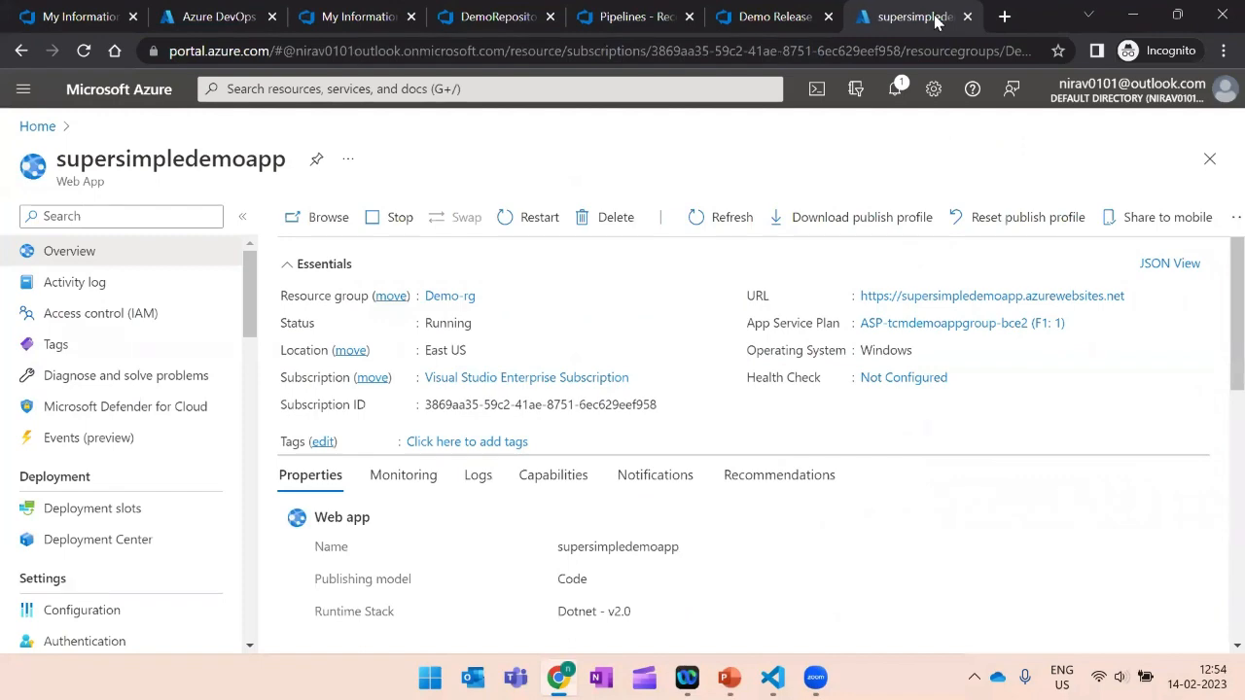
left_click(488, 19)
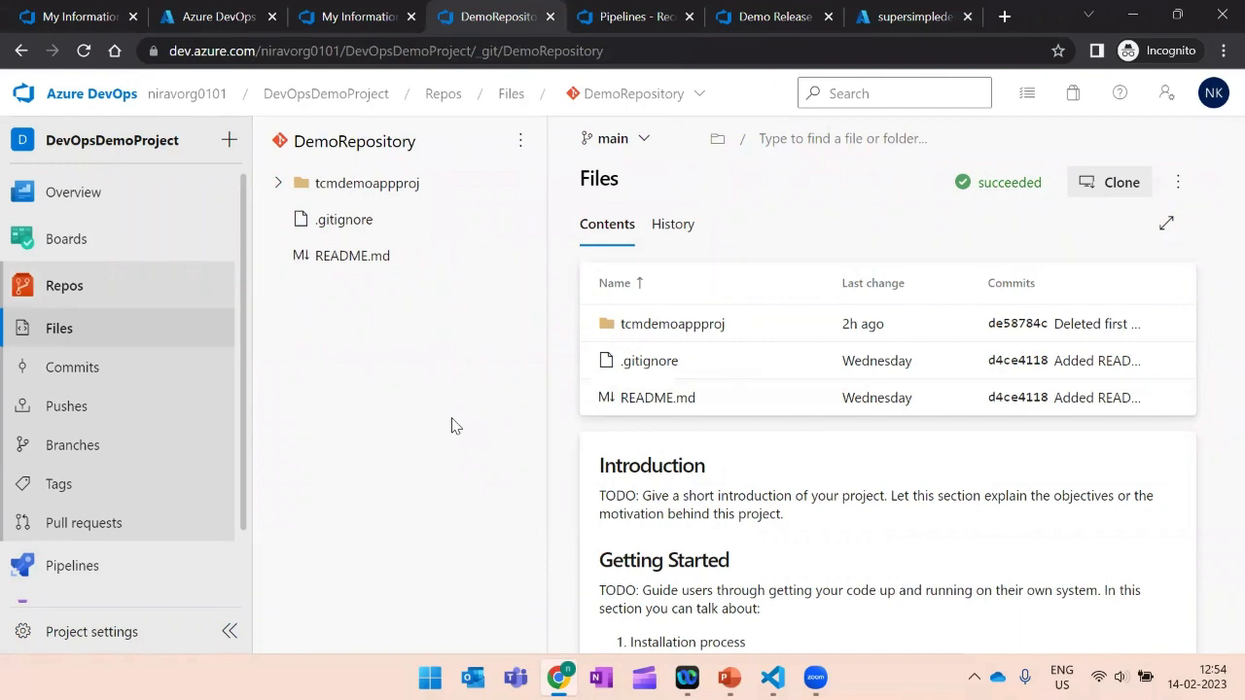
left_click(915, 18)
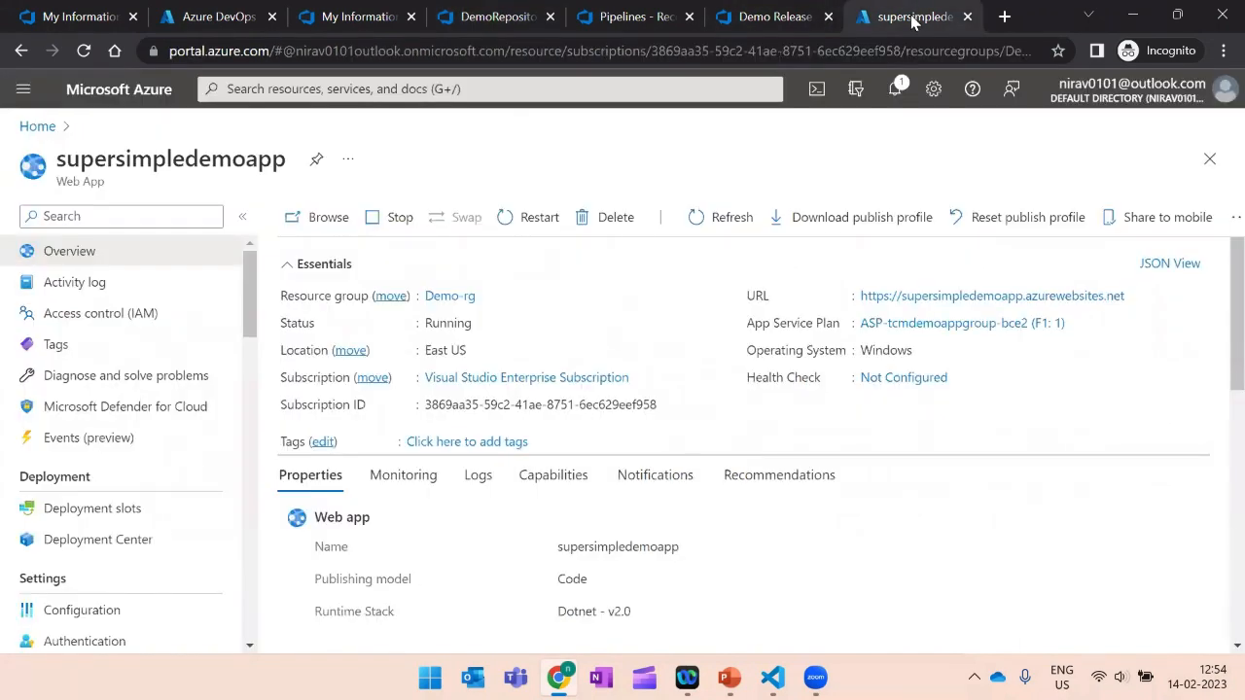
left_click(958, 298)
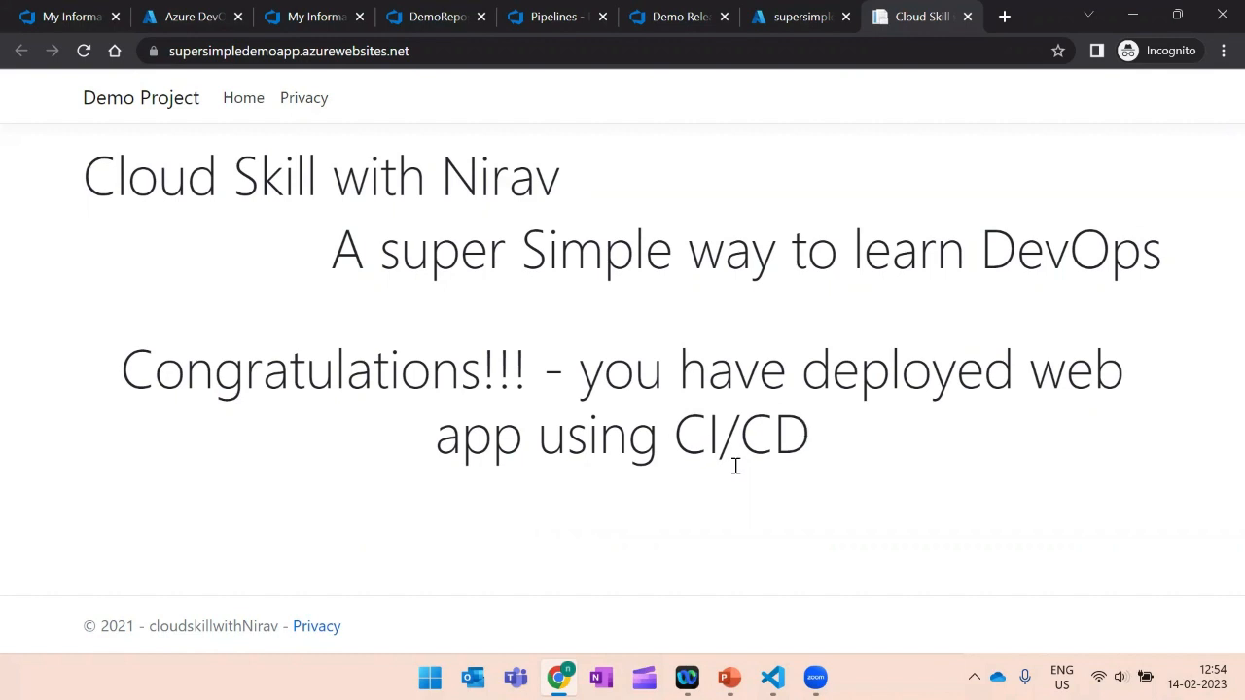
In DemoRepository, expand both tcmdemoappproj folders and Pages, and open Index.cshtml.
left_click(425, 21)
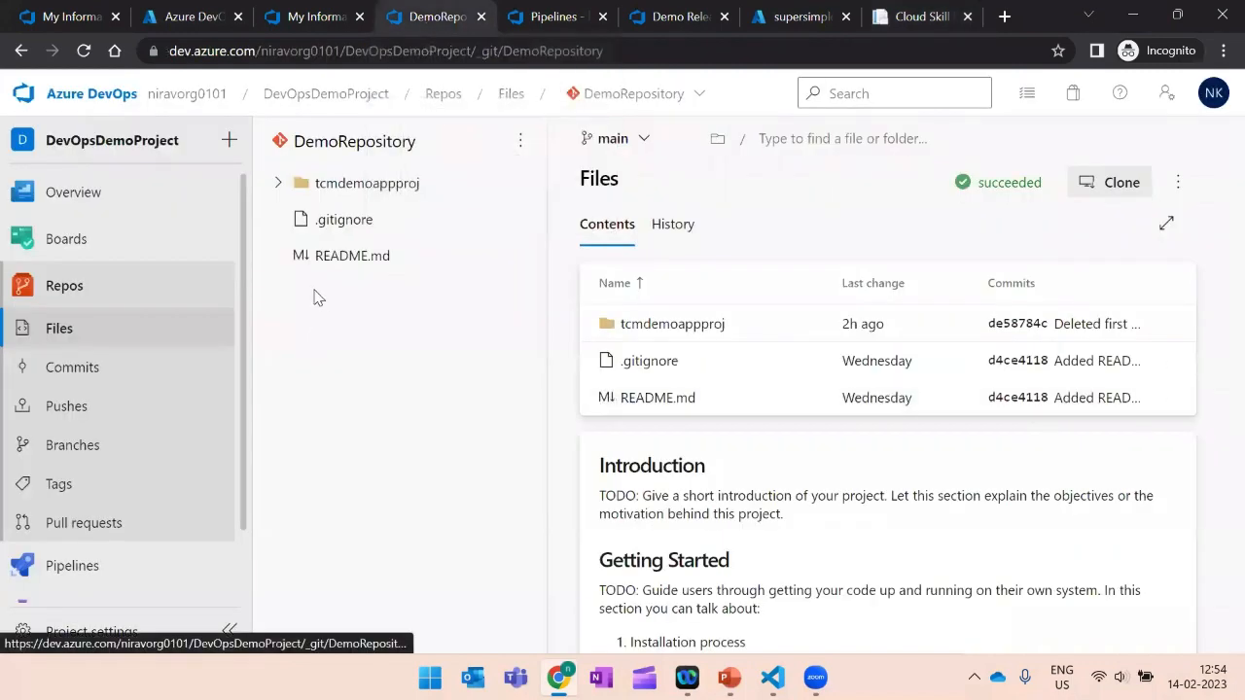
left_click(280, 185)
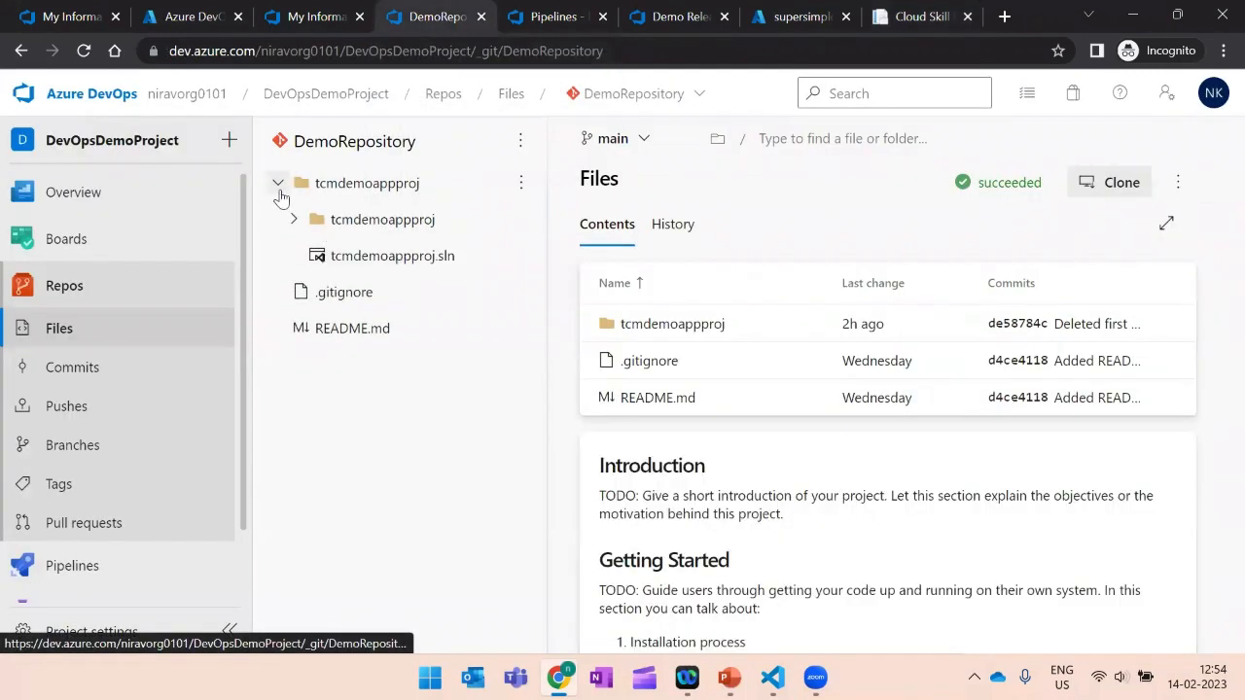
left_click(293, 221)
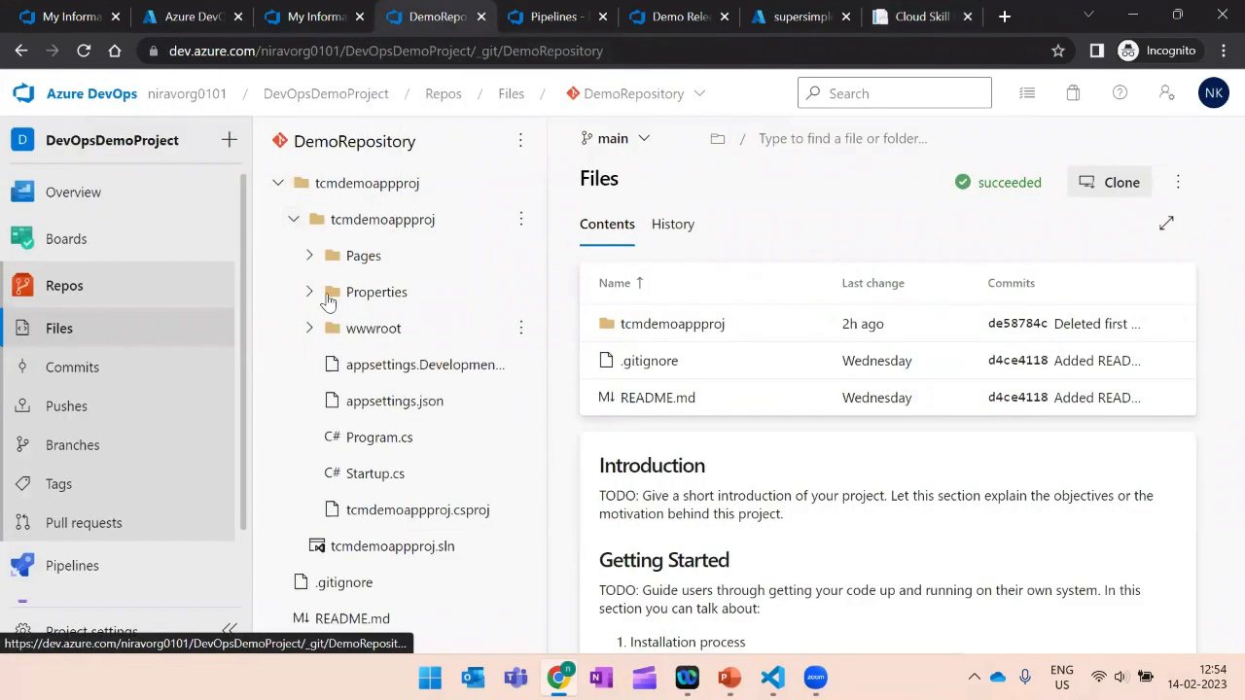
left_click(310, 257)
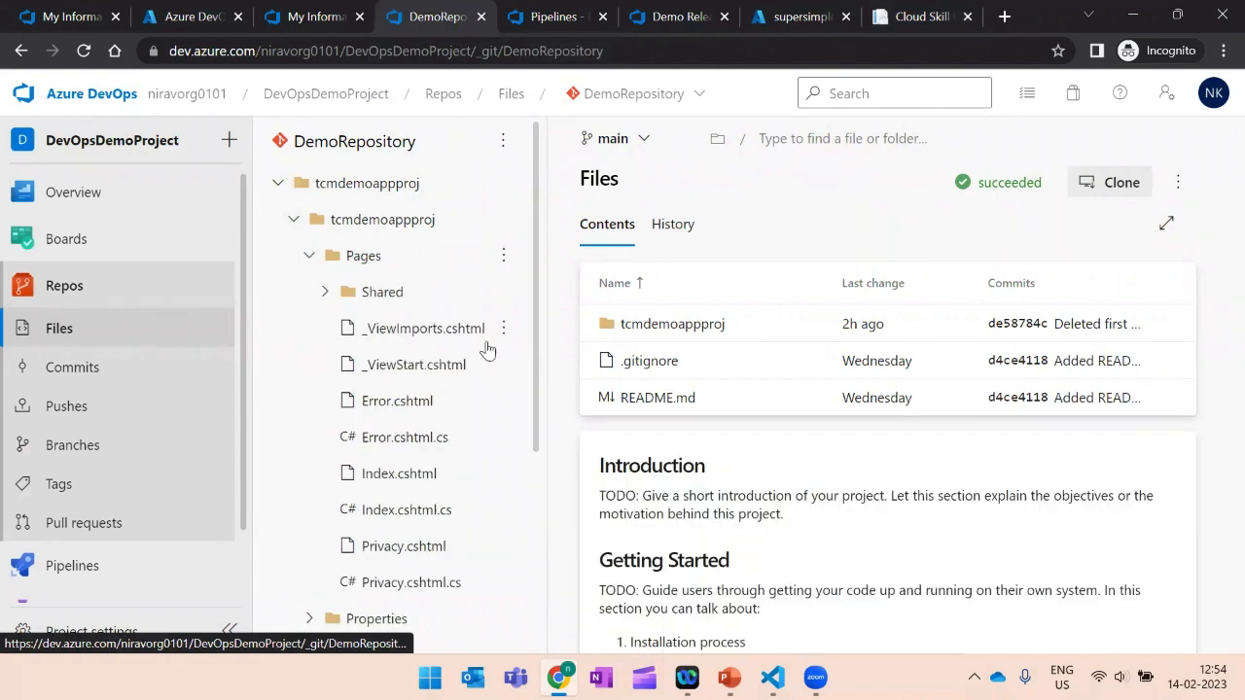
left_click(409, 478)
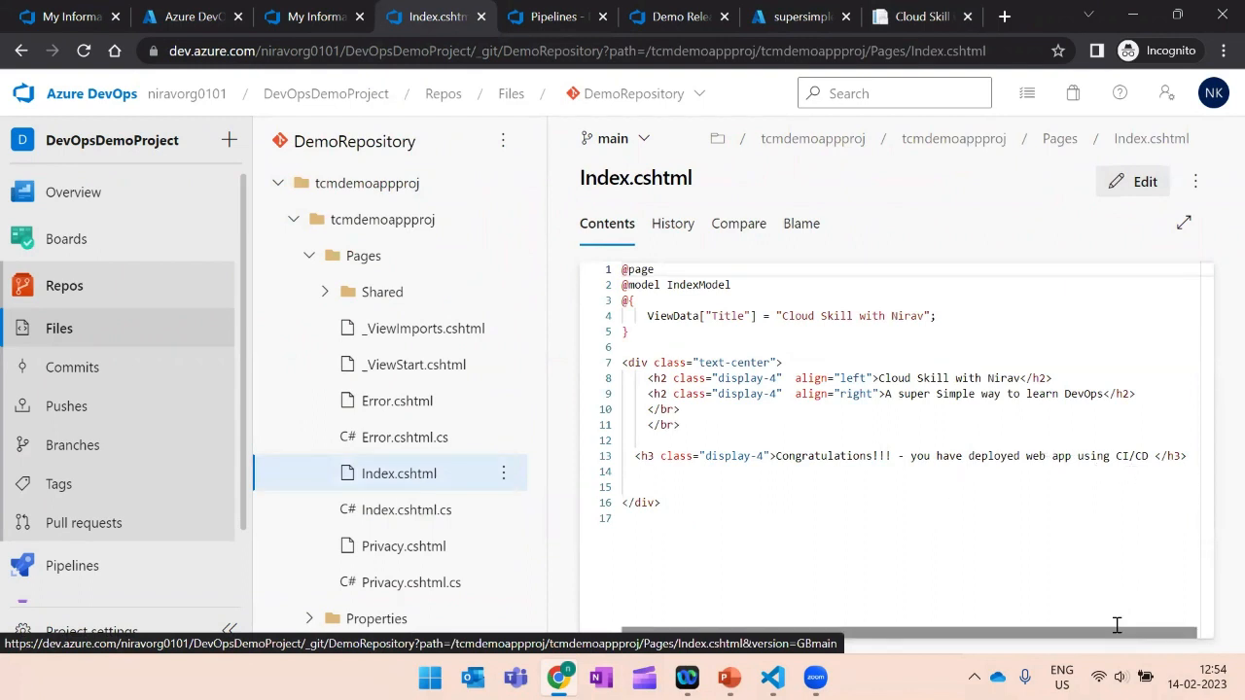
Edit Index.cshtml and duplicate the "Congratulations!!!" h3 line onto line 15, leaving a blank line between the two headings.
left_click_drag(1122, 625, 1230, 628)
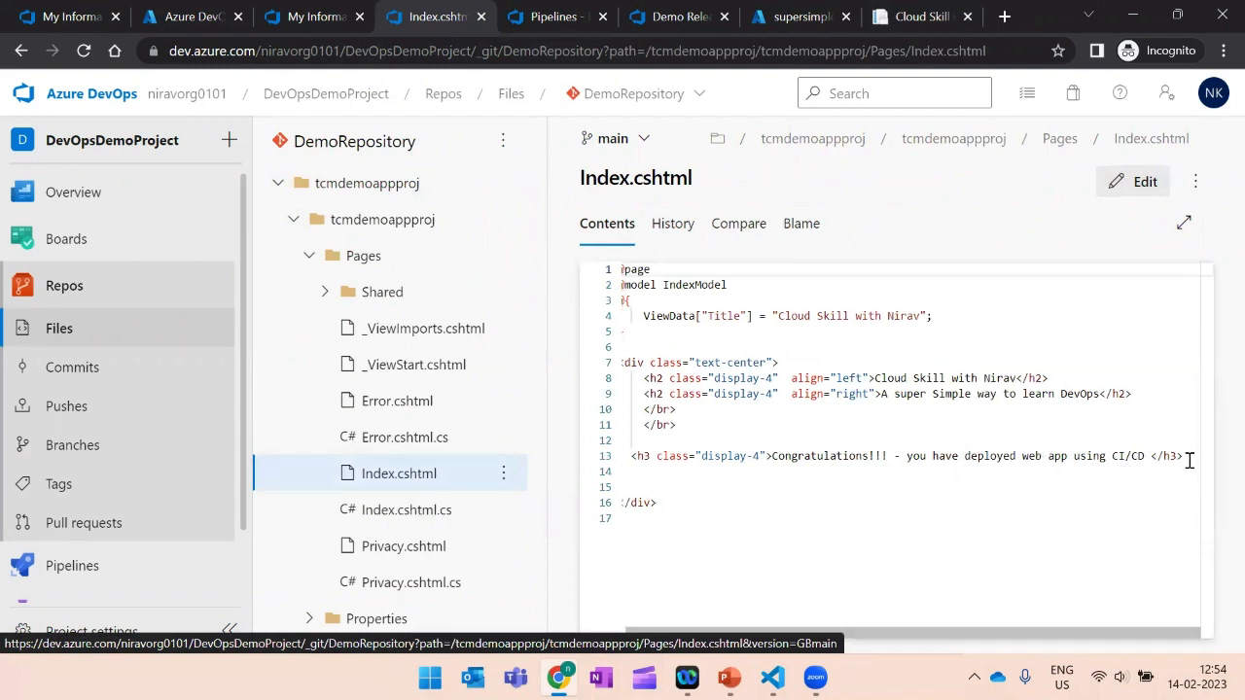
left_click_drag(1188, 460, 634, 457)
key("ctrl+c")
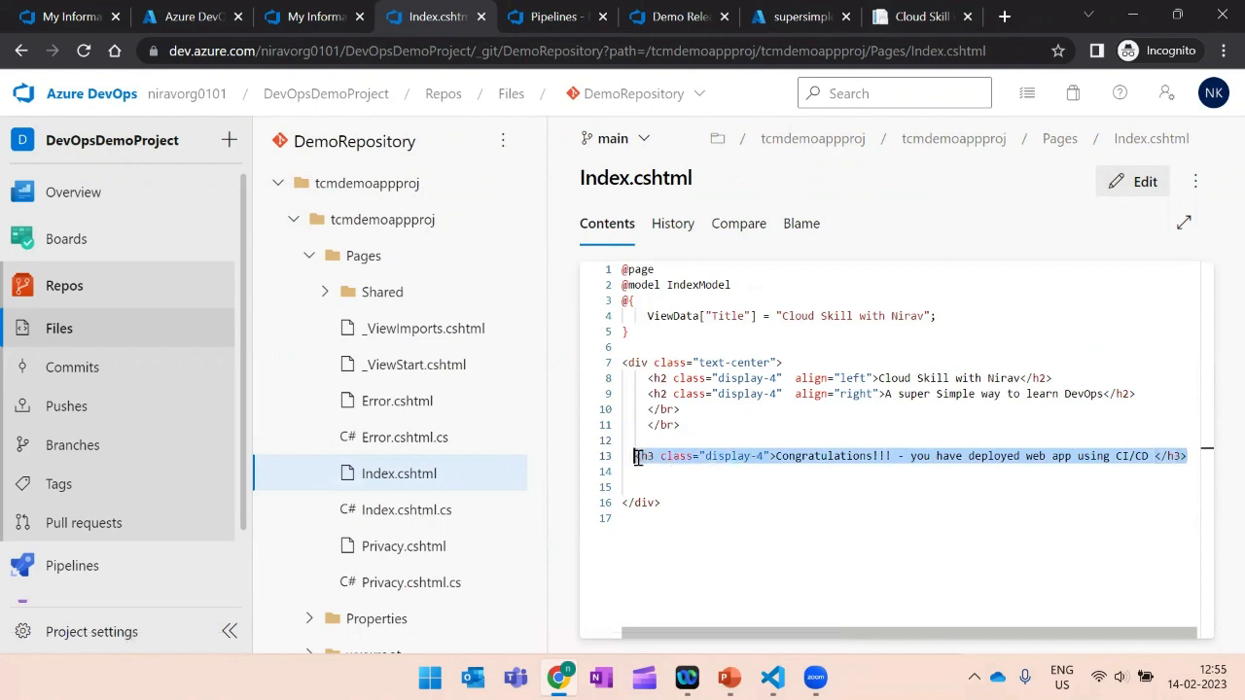
left_click(1192, 455)
key("Return")
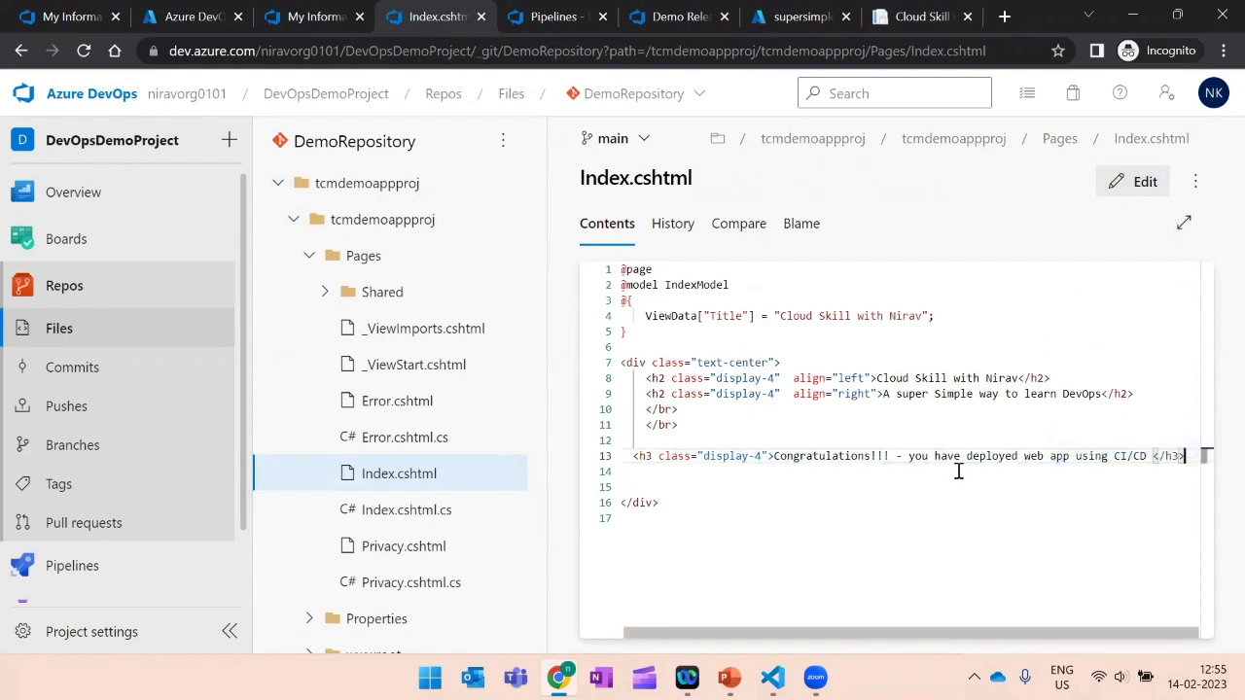
left_click(1137, 183)
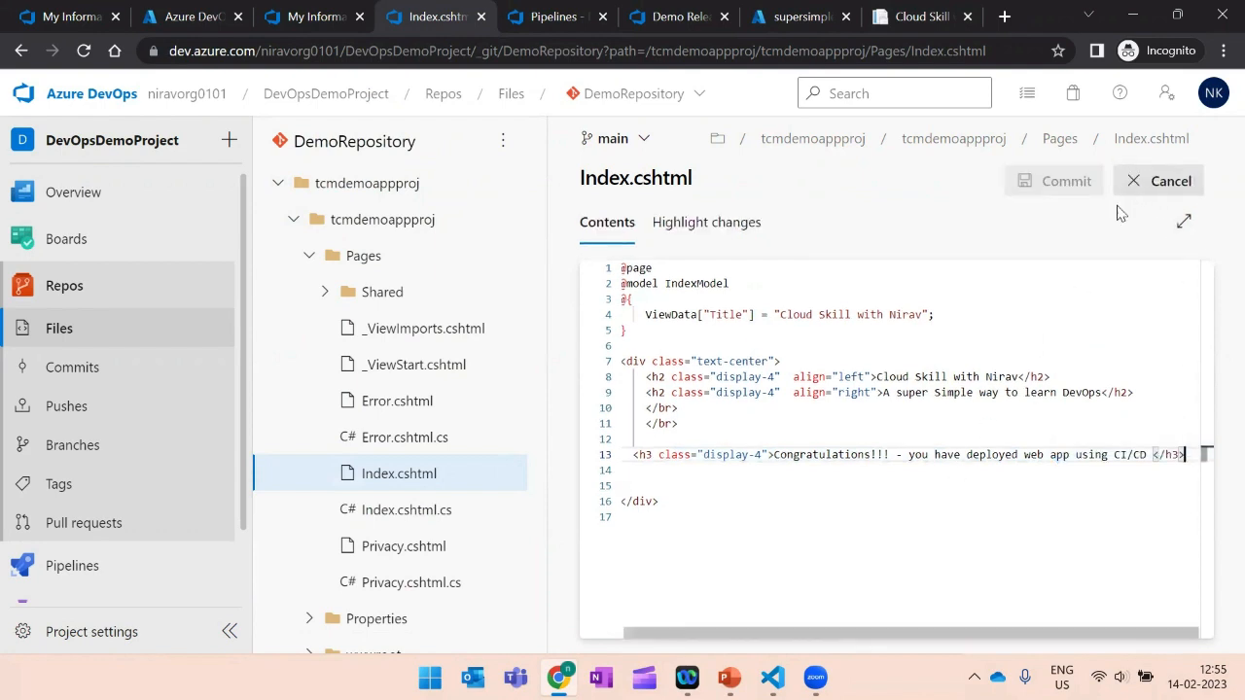
key("Return")
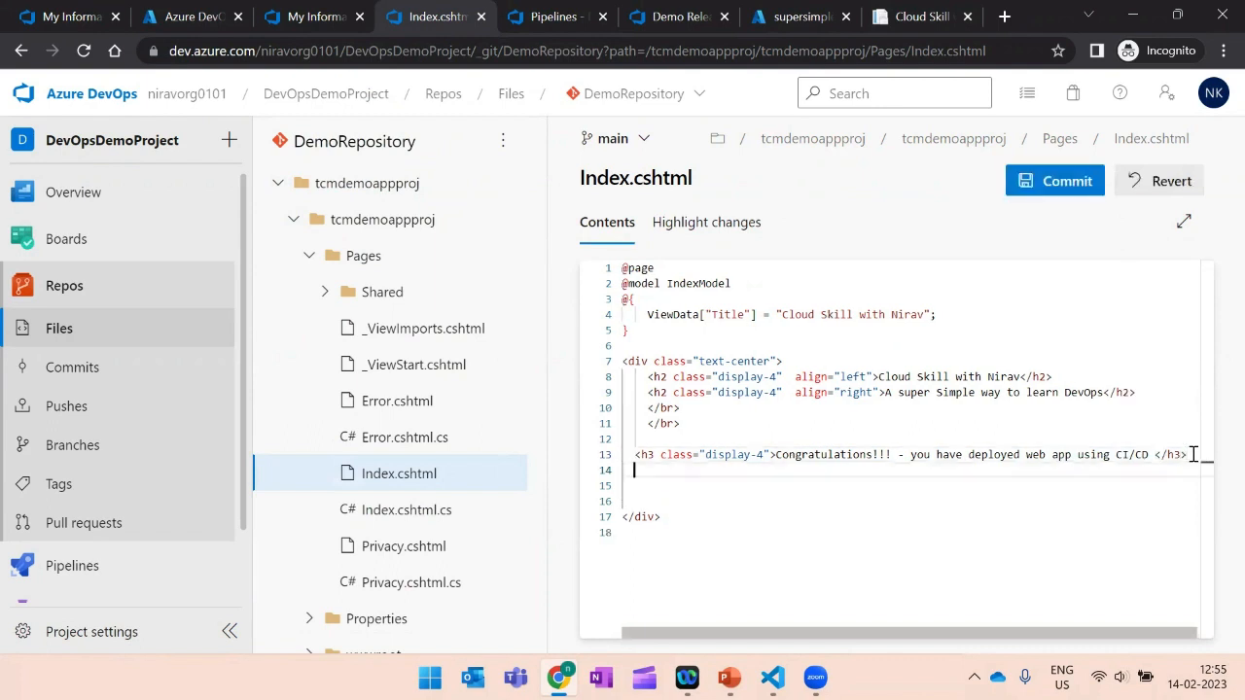
key("Return")
key("ctrl+v")
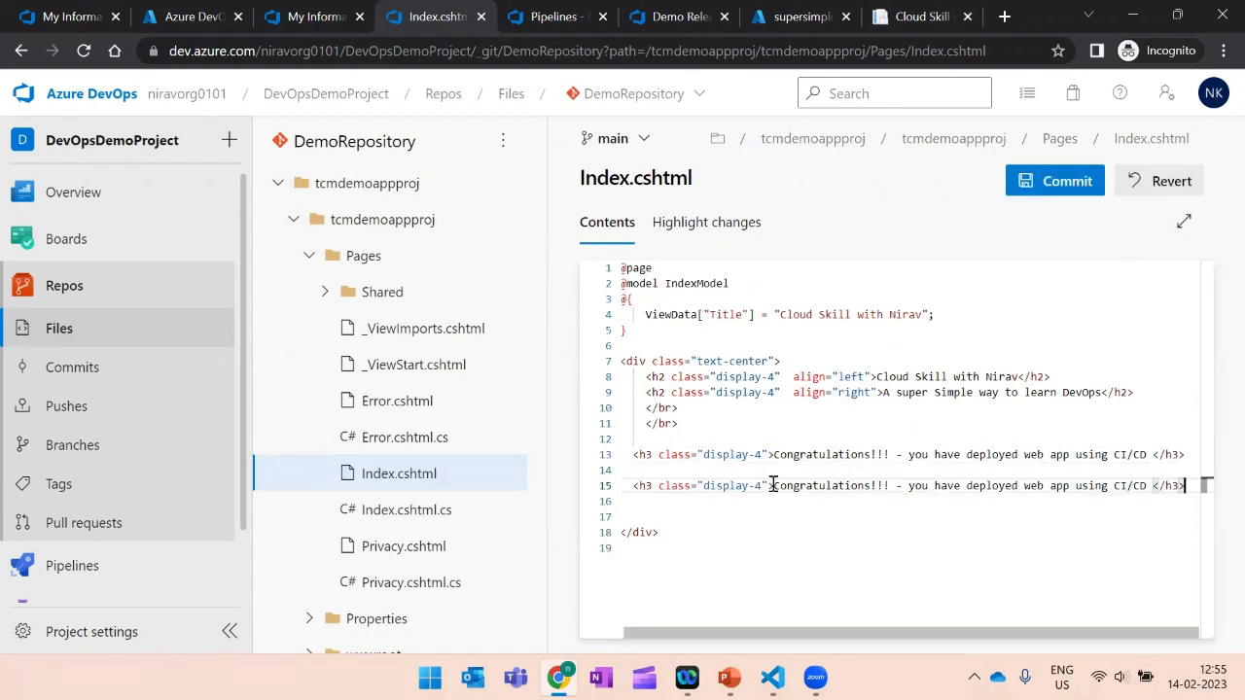
Change the h3 heading on line 15 of Index.cshtml to "Awesome!!! - New code is deployed using CI/CD".
left_click_drag(773, 485, 867, 485)
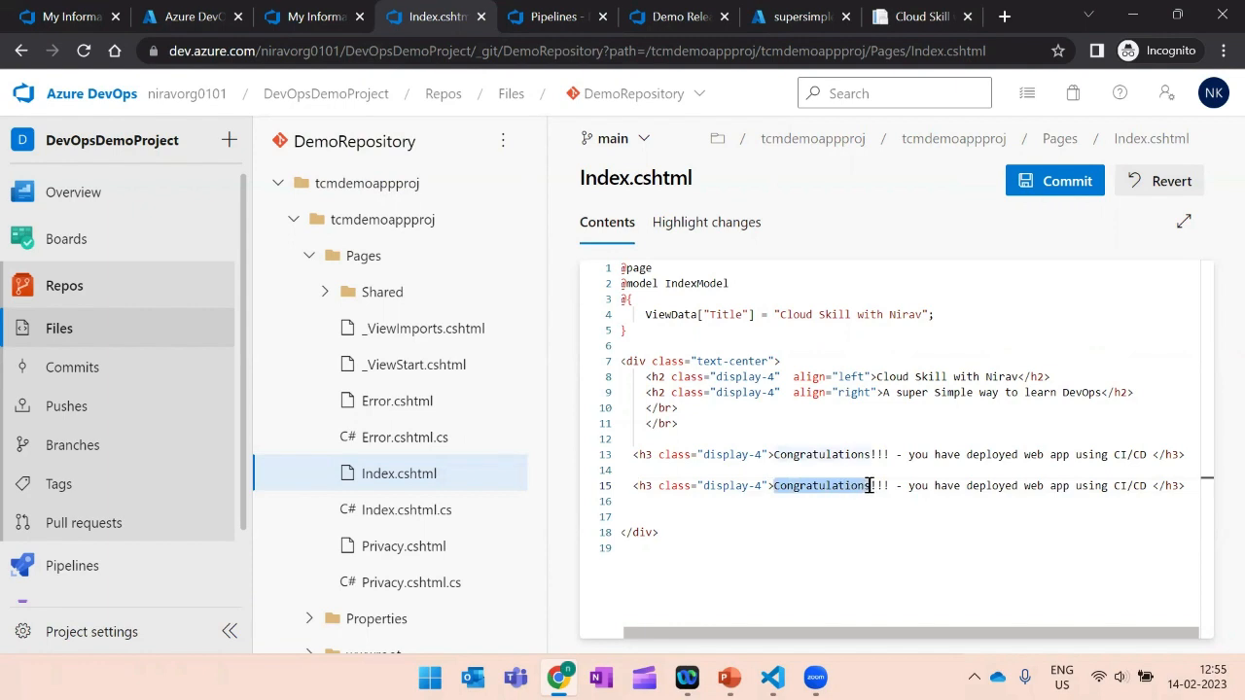
type("Awesome")
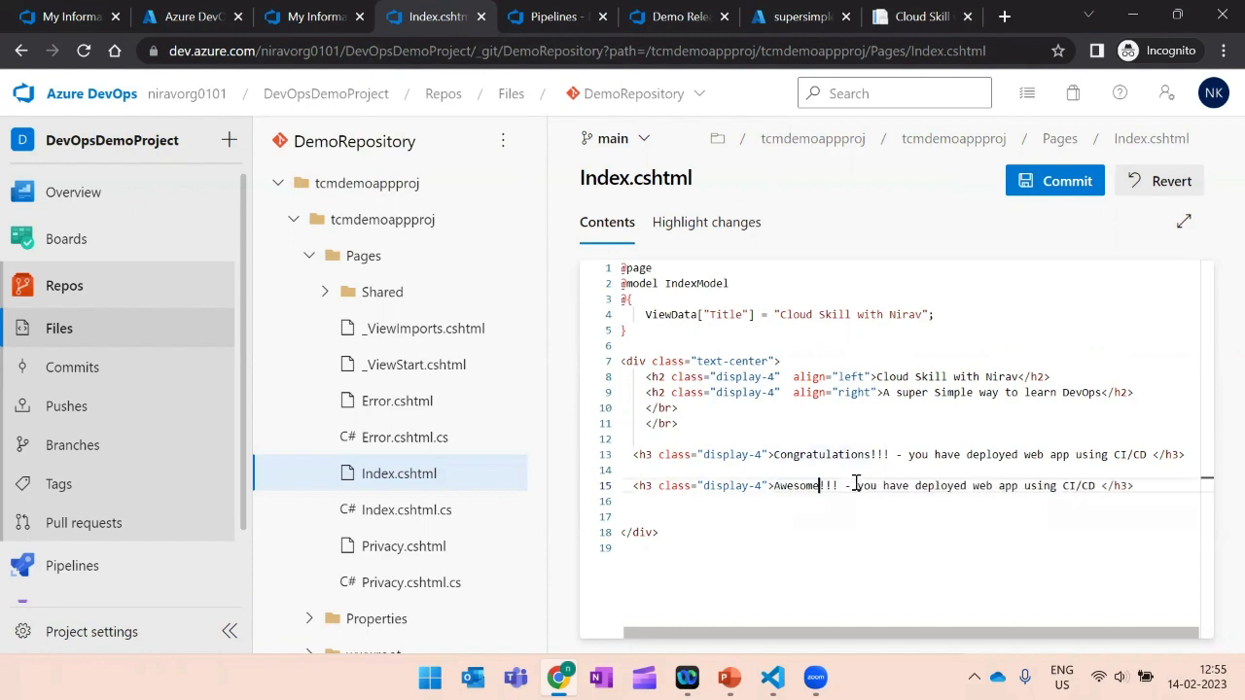
left_click_drag(858, 485, 1019, 486)
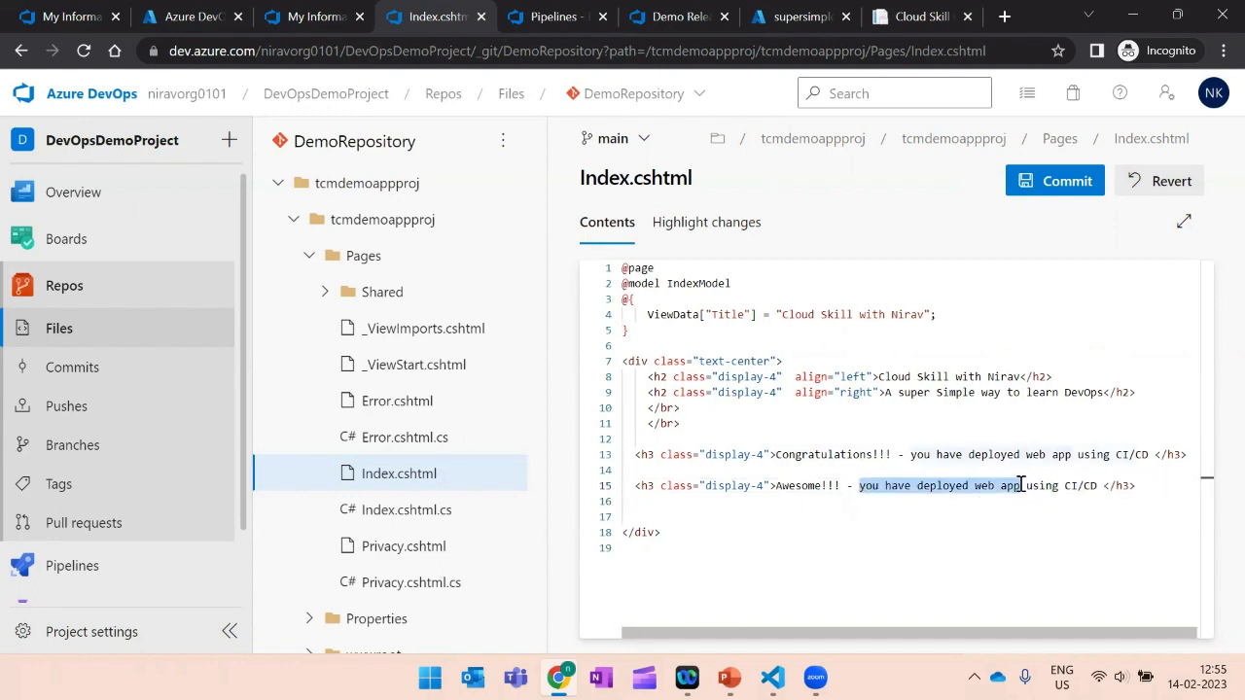
type("New code is ")
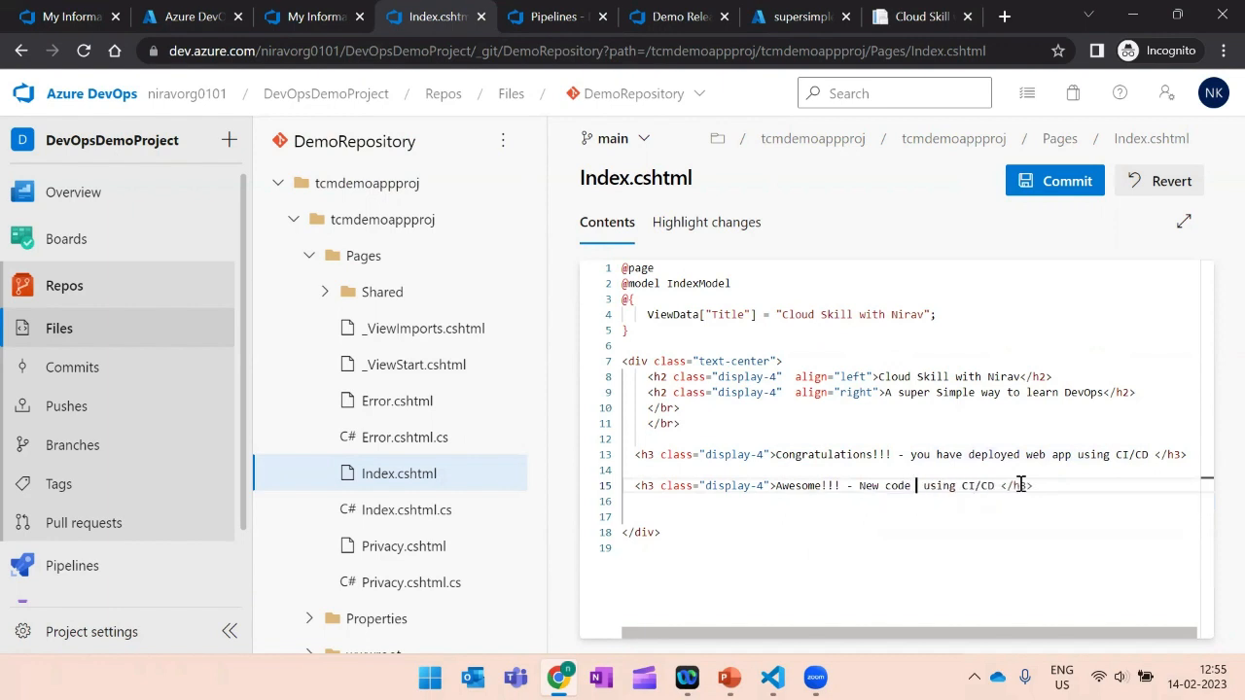
type("deploye")
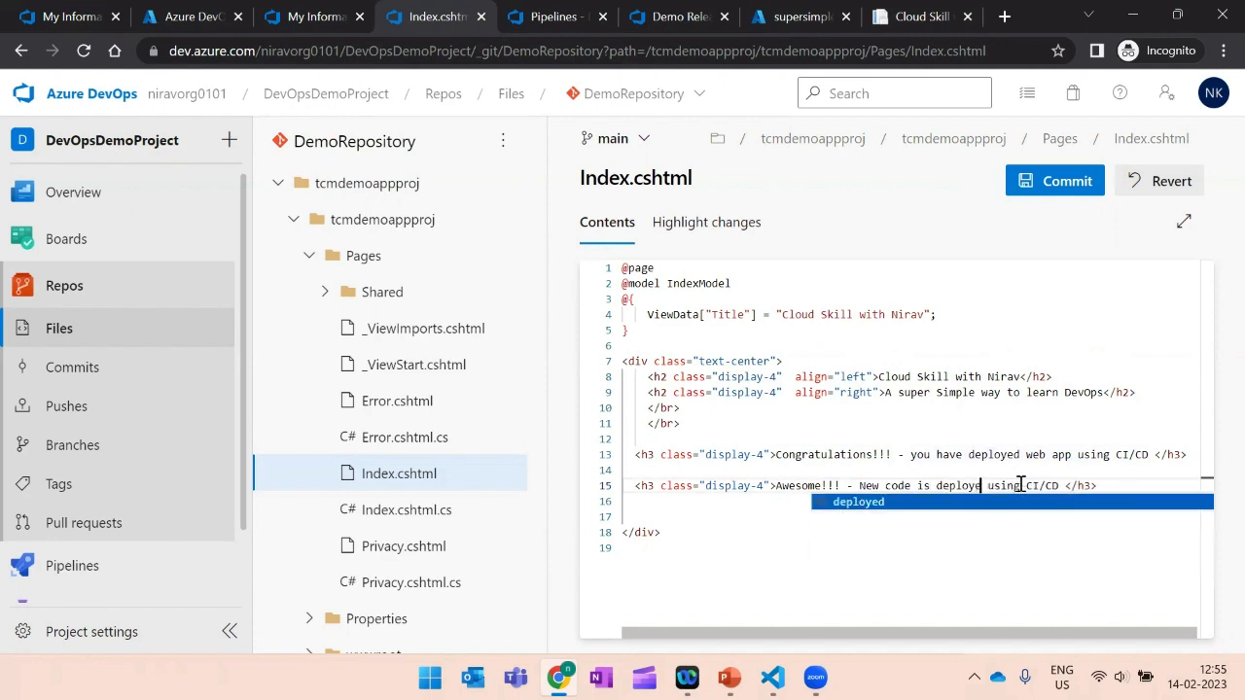
type("d")
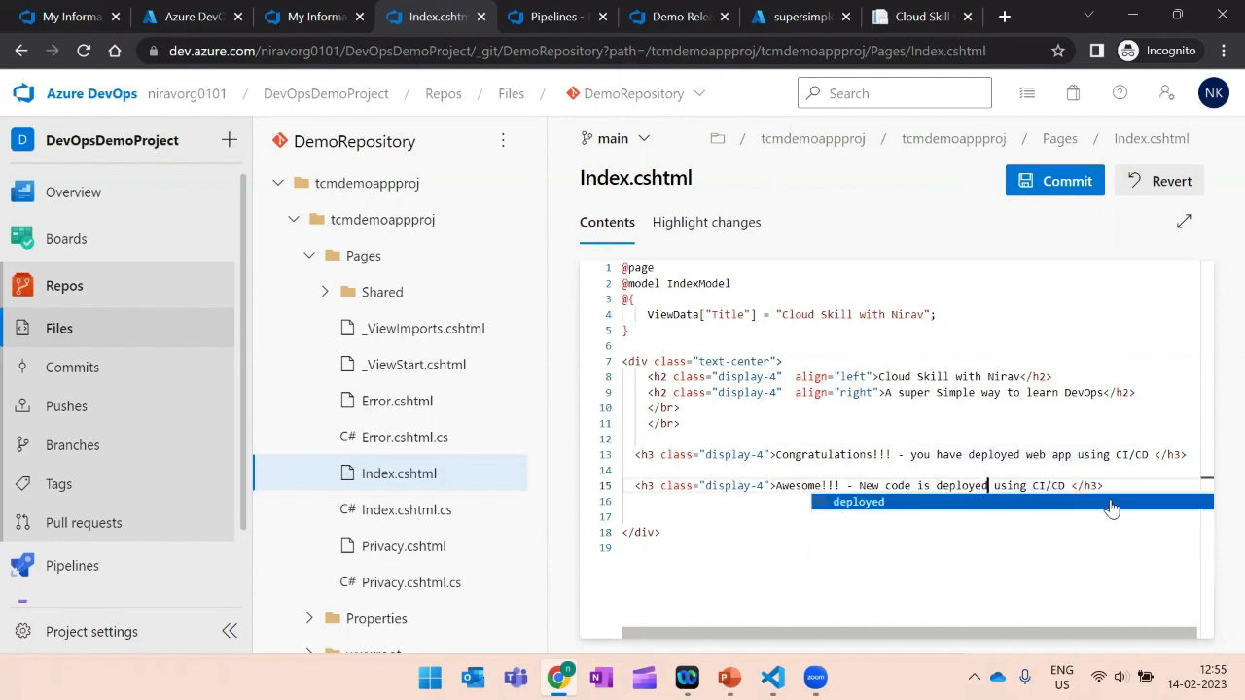
left_click(986, 557)
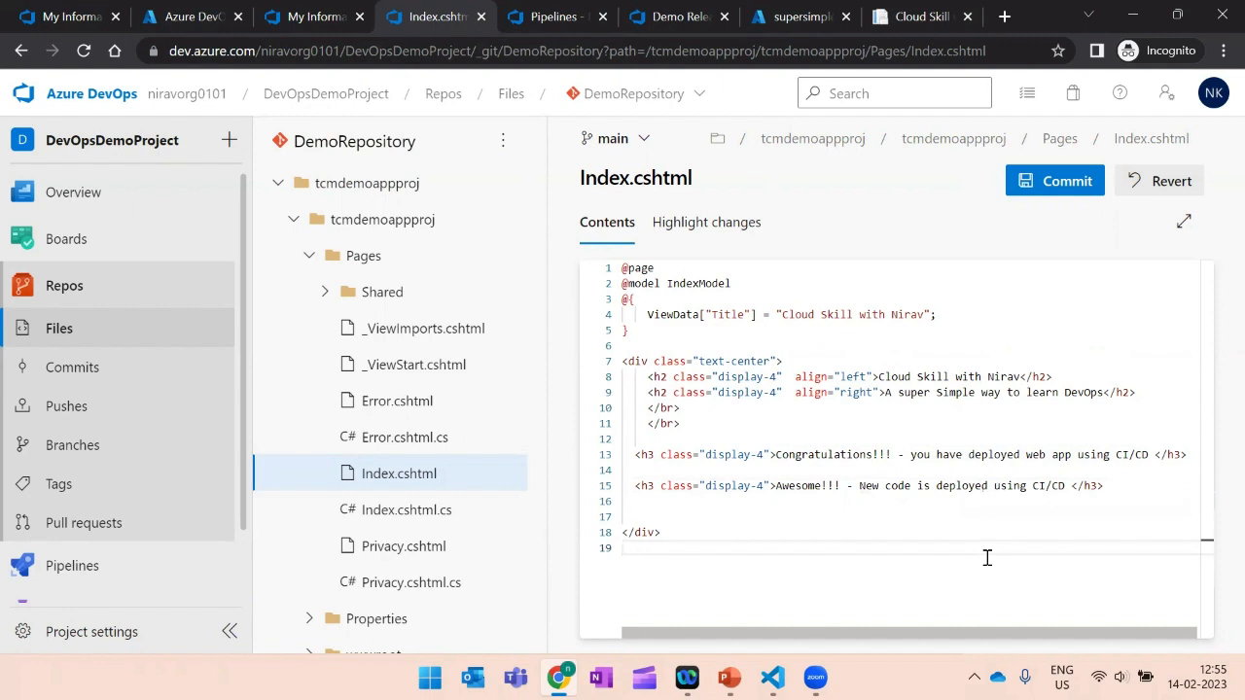
Commit the Index.cshtml change to the main branch with the comment "New code added".
left_click(1056, 185)
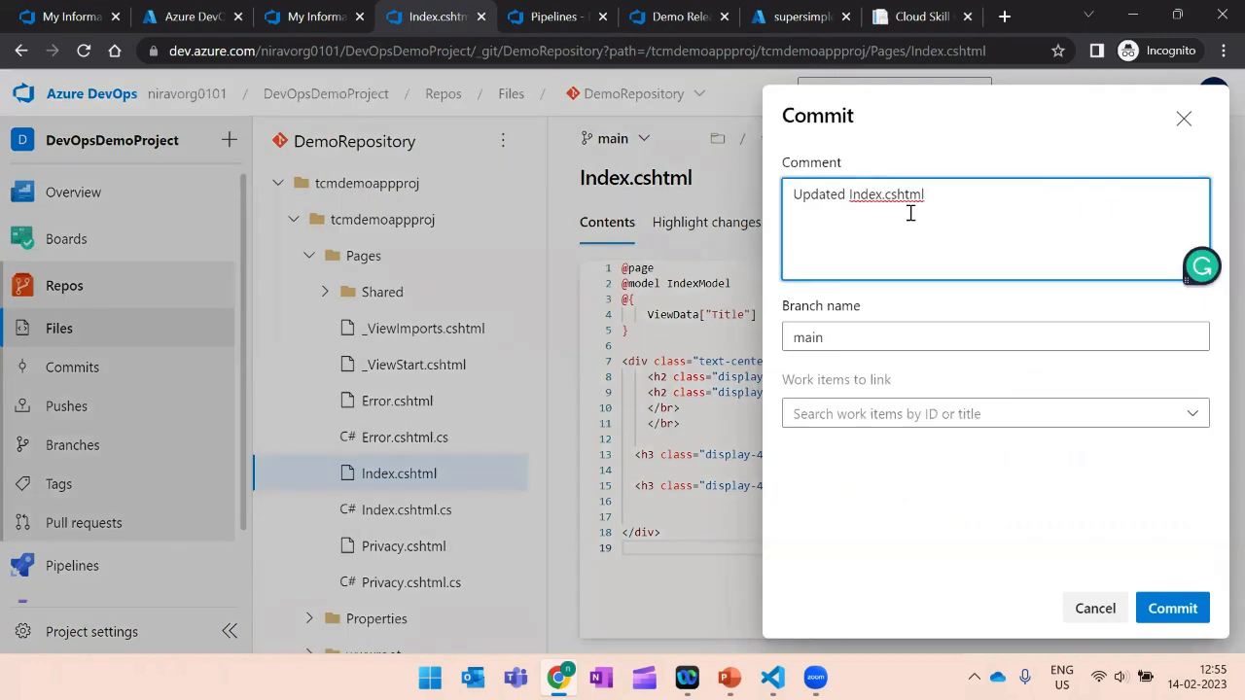
left_click_drag(927, 198, 736, 244)
type("New ")
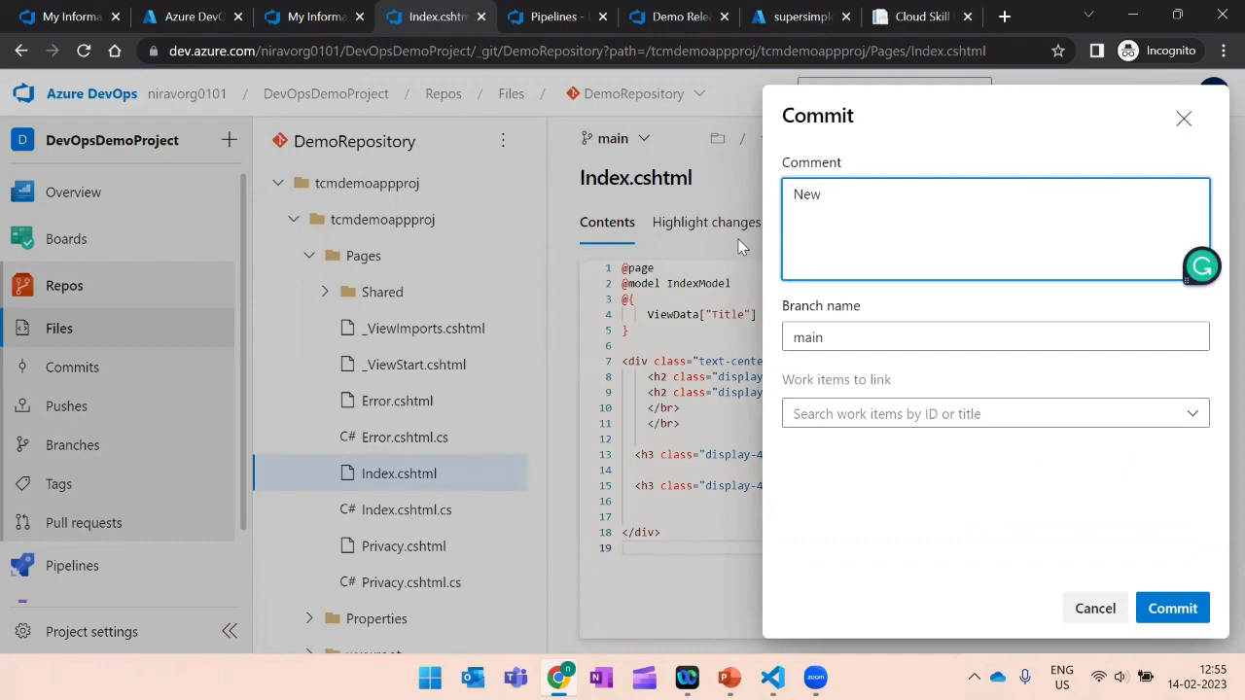
type("code added")
left_click(1192, 611)
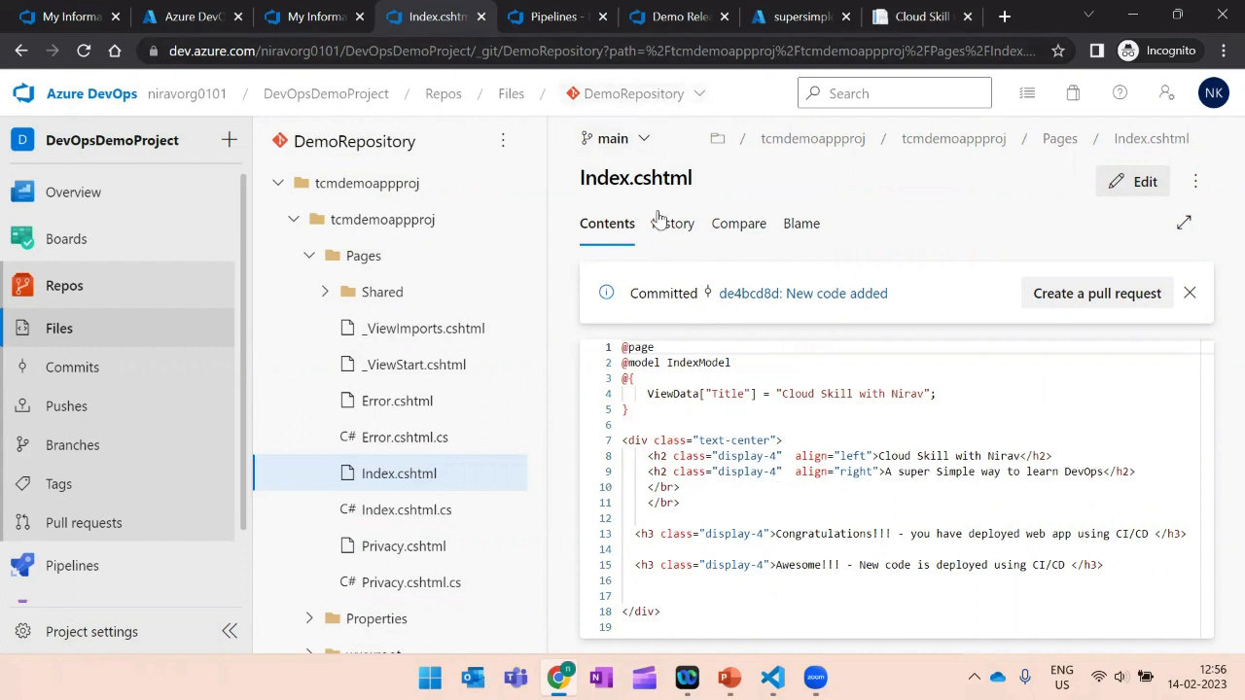
Refresh the build pipelines list to check the Demo Build Pipeline's latest run, and view the releases of Demo Release Pipeline.
left_click(545, 16)
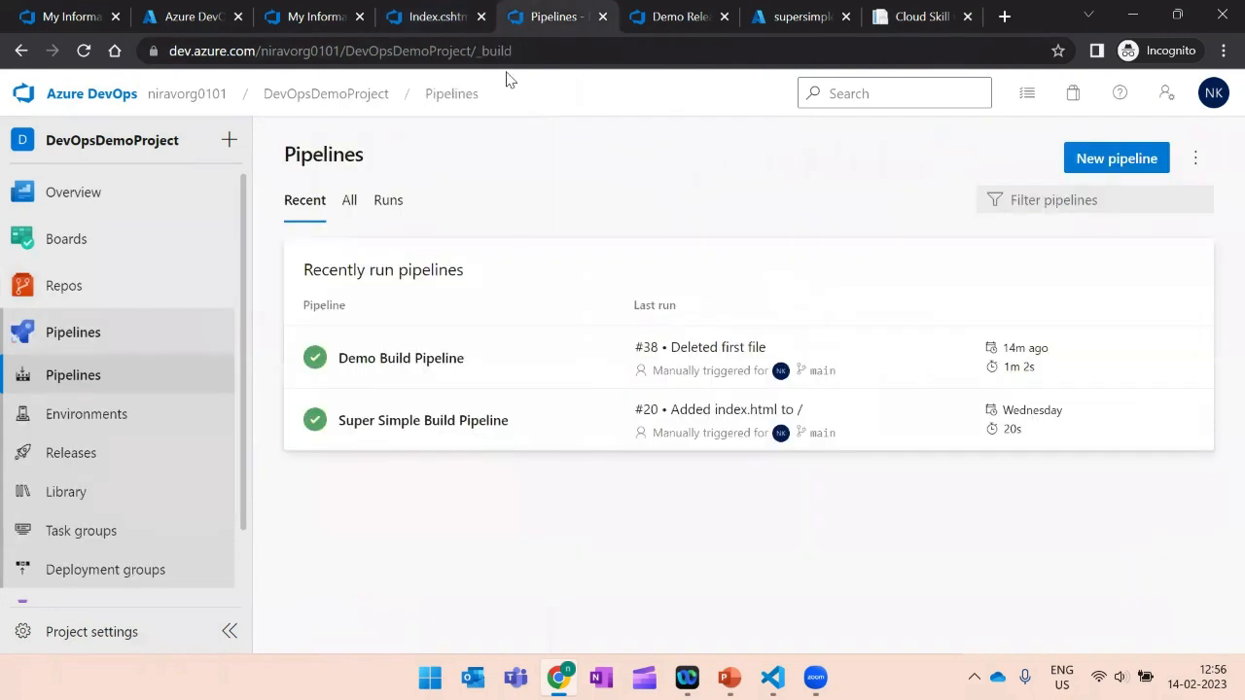
left_click(84, 53)
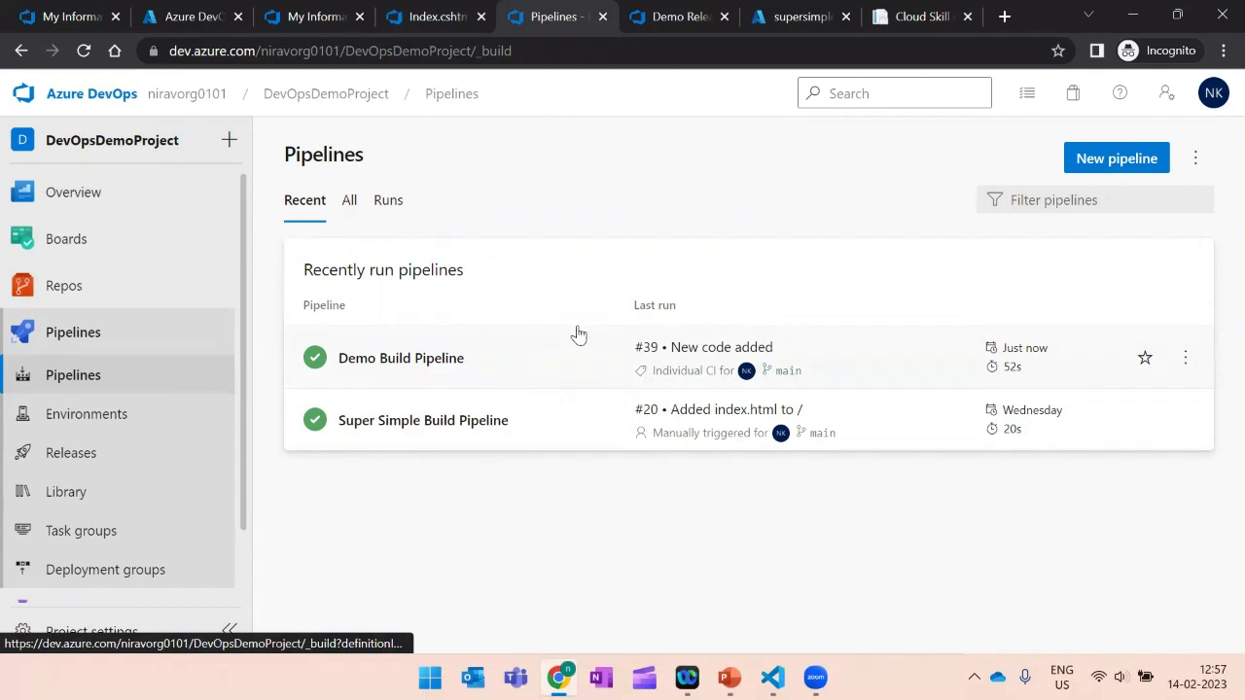
left_click(673, 17)
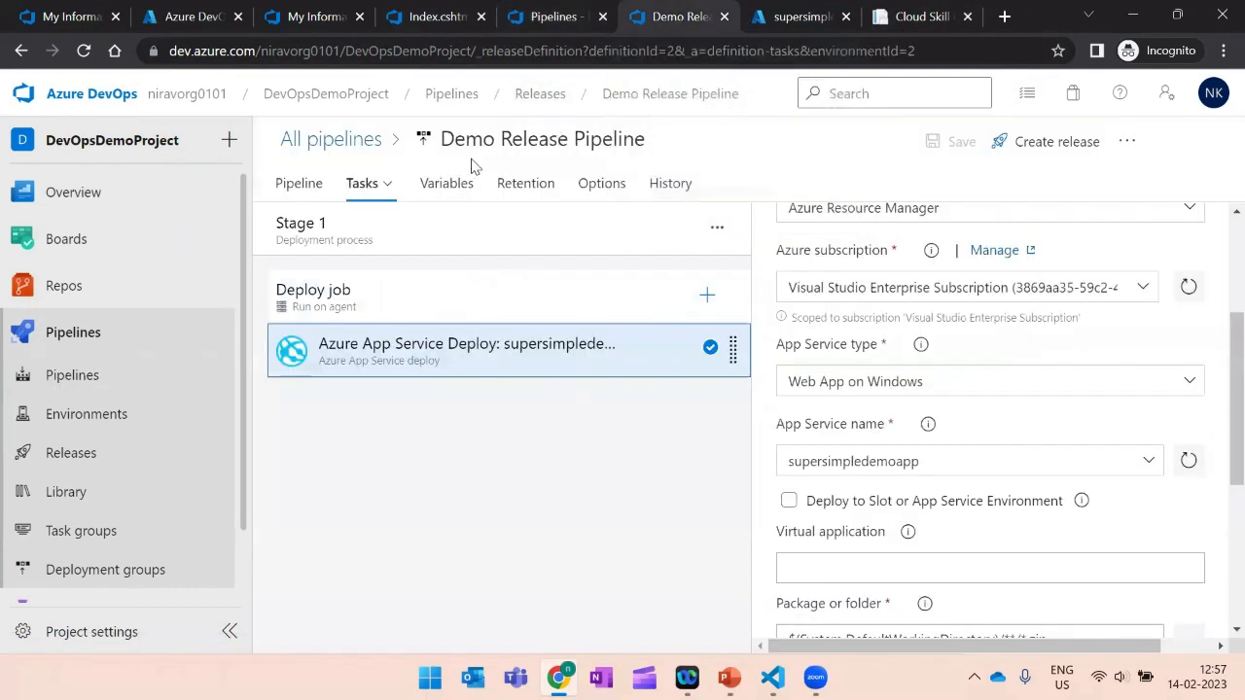
left_click(330, 146)
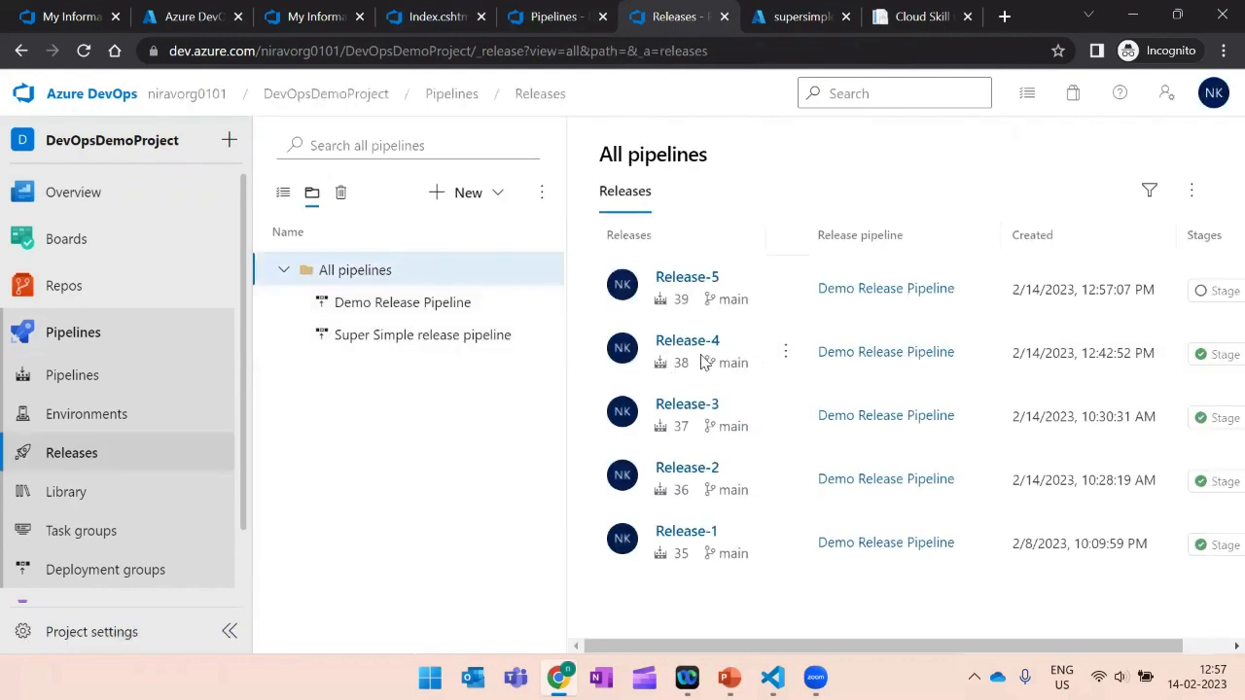
left_click(376, 307)
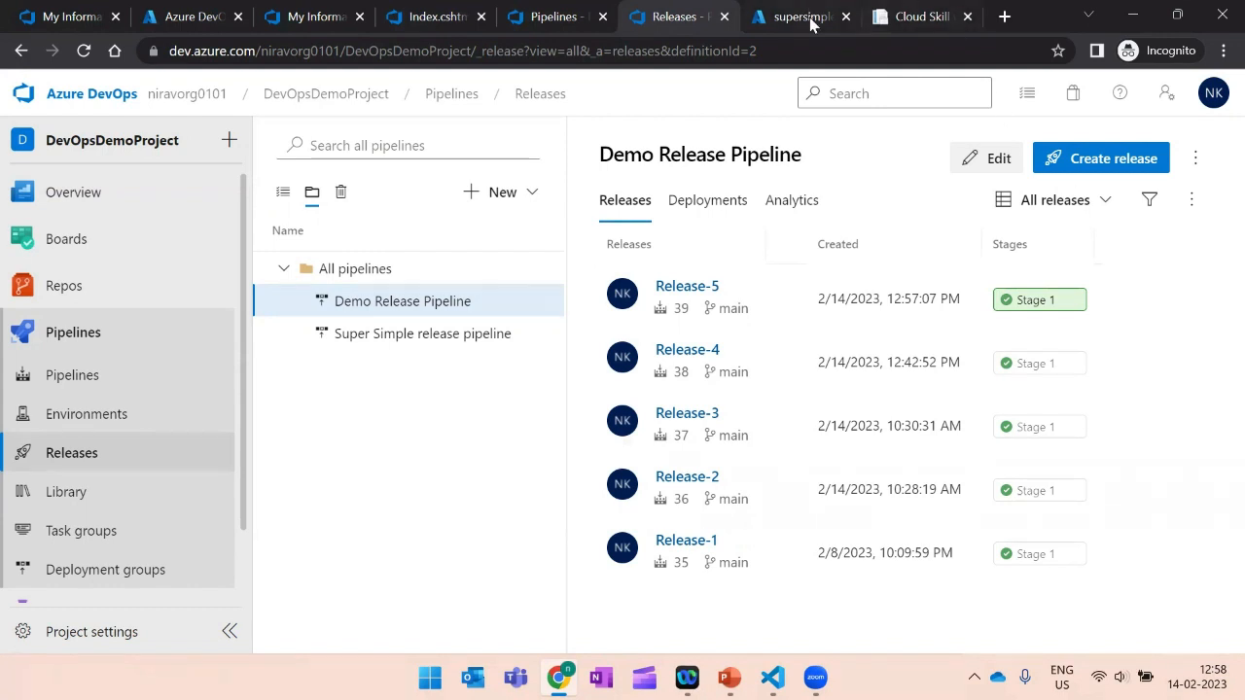
Reload the supersimpledemoapp.azurewebsites.net site to check the deployed change.
left_click(919, 19)
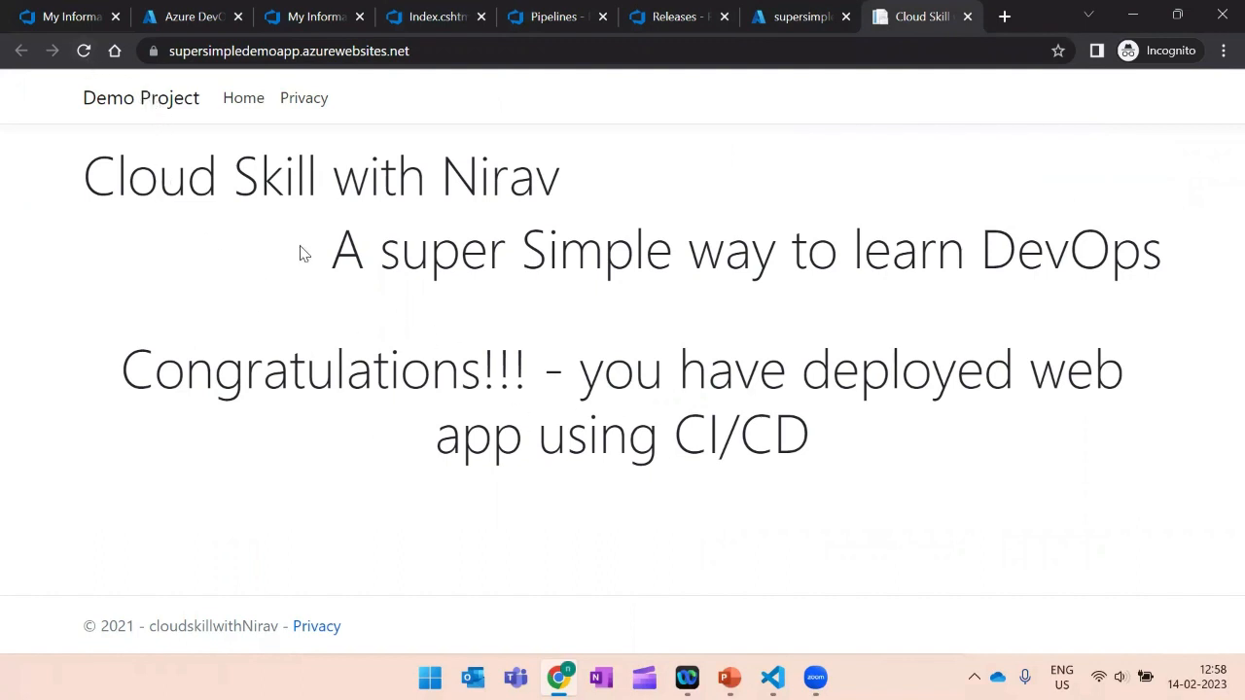
left_click(85, 51)
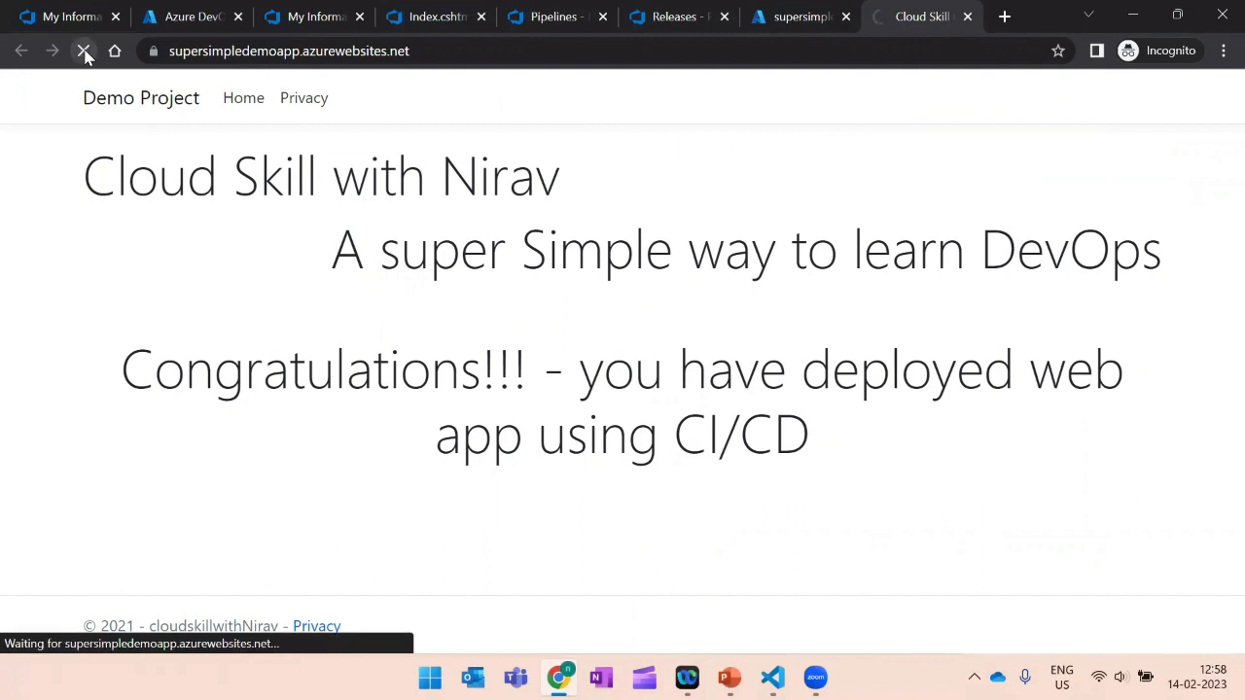